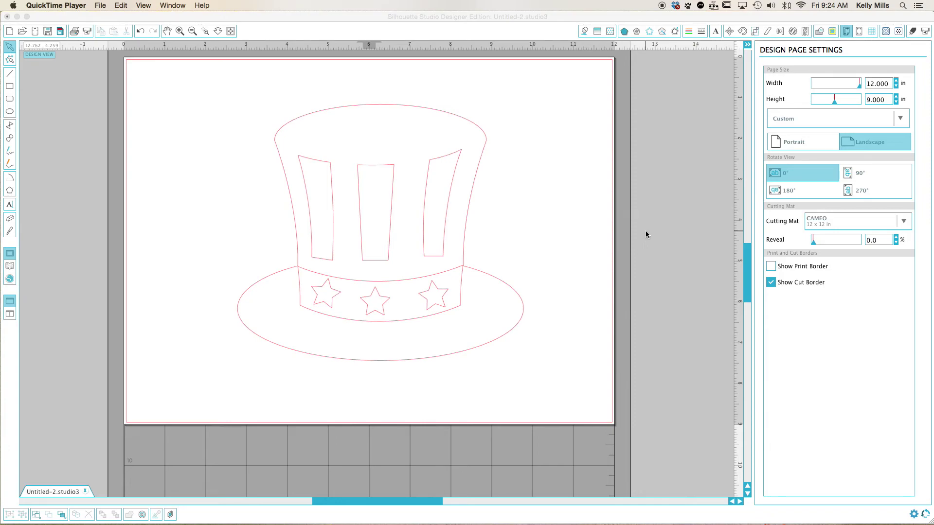
# Step: Examine the license type options of the Patriotic Hats design in the Silhouette store and return to the design page
pyautogui.click(7, 284)
pyautogui.click(10, 278)
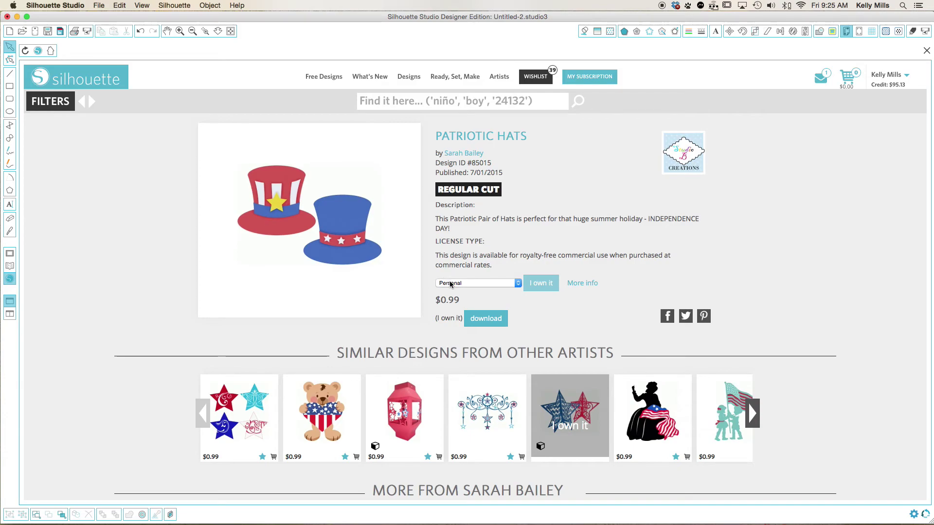
pyautogui.click(517, 285)
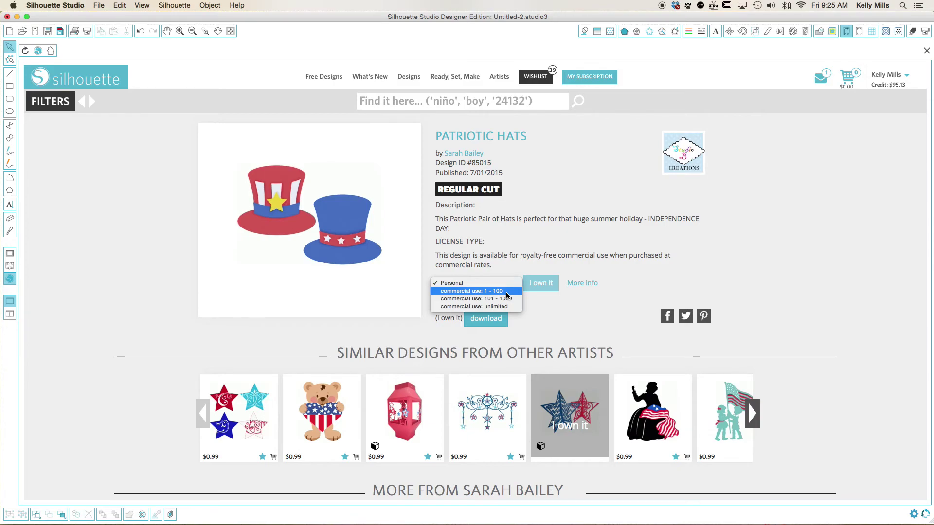
pyautogui.click(572, 317)
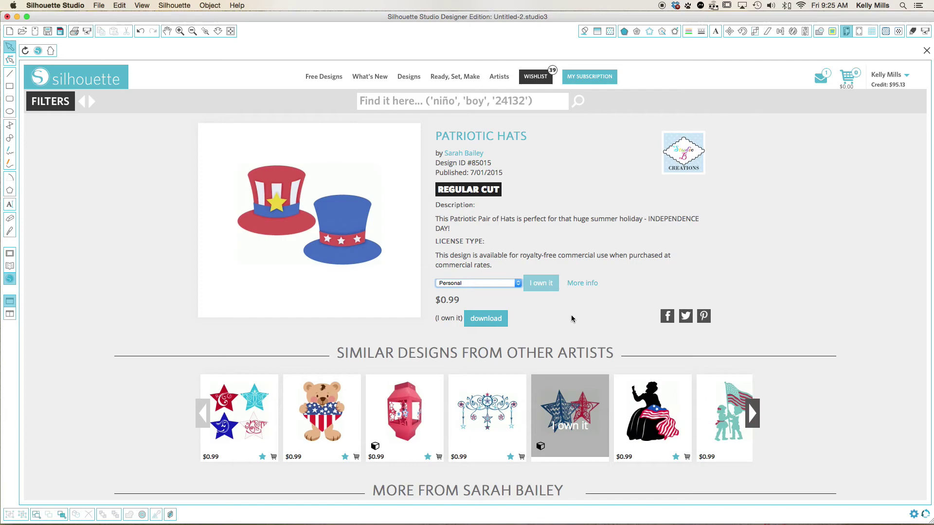
pyautogui.click(518, 283)
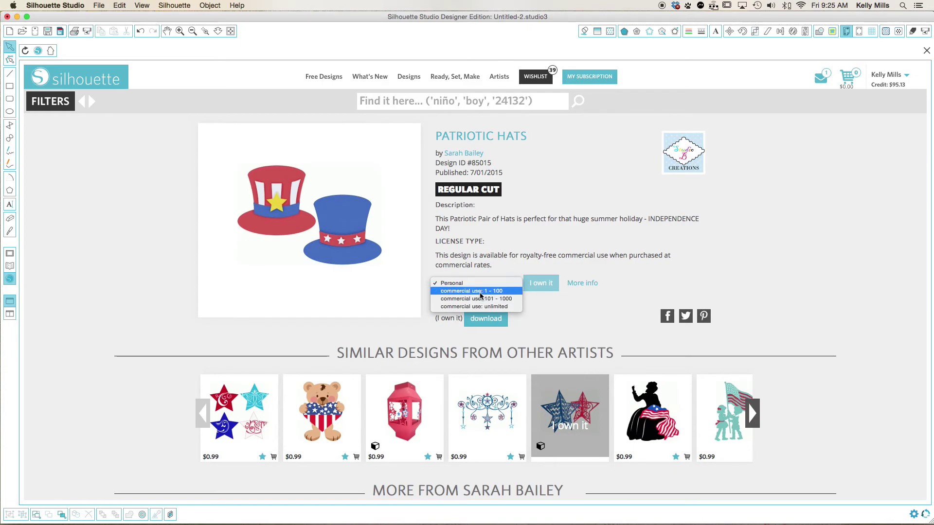
pyautogui.click(567, 332)
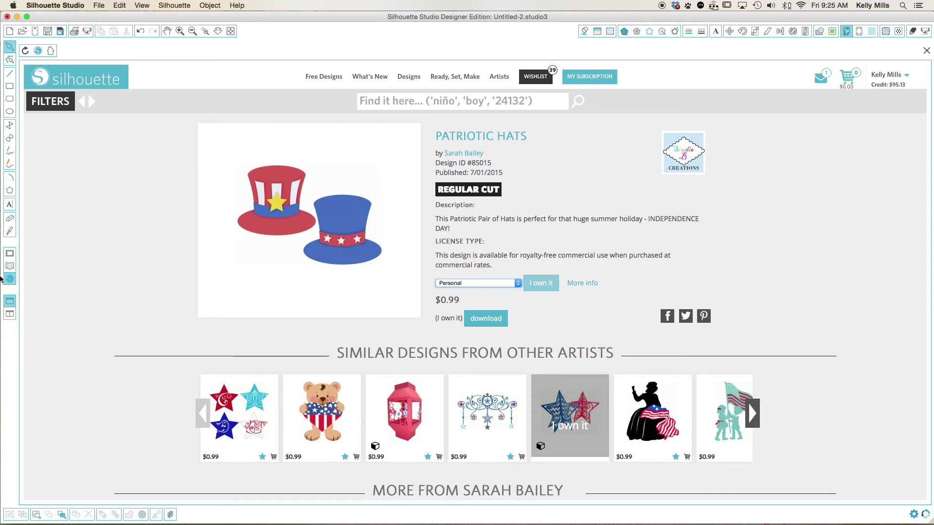
pyautogui.click(10, 254)
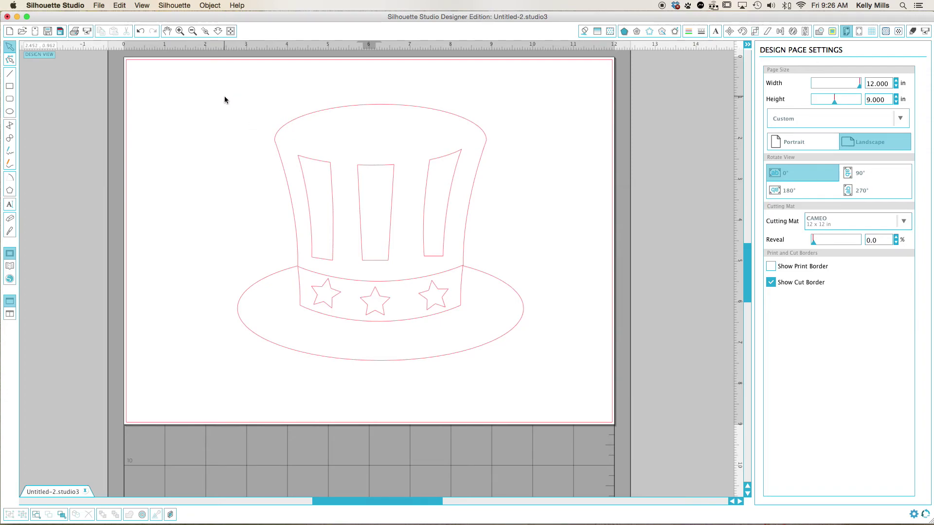
# Step: Ungroup the hat design to separate the outer hat outline from the stripes and star band
pyautogui.click(276, 140)
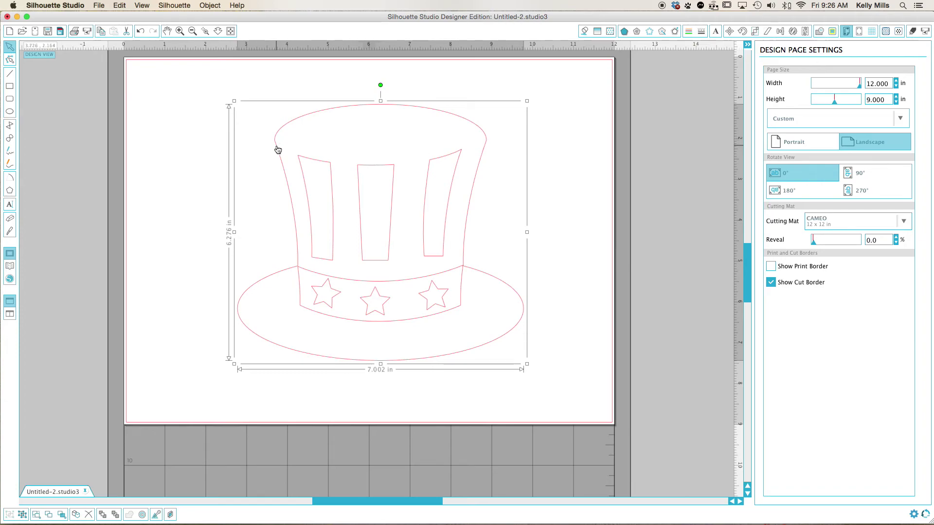
pyautogui.rightClick(358, 128)
pyautogui.click(382, 277)
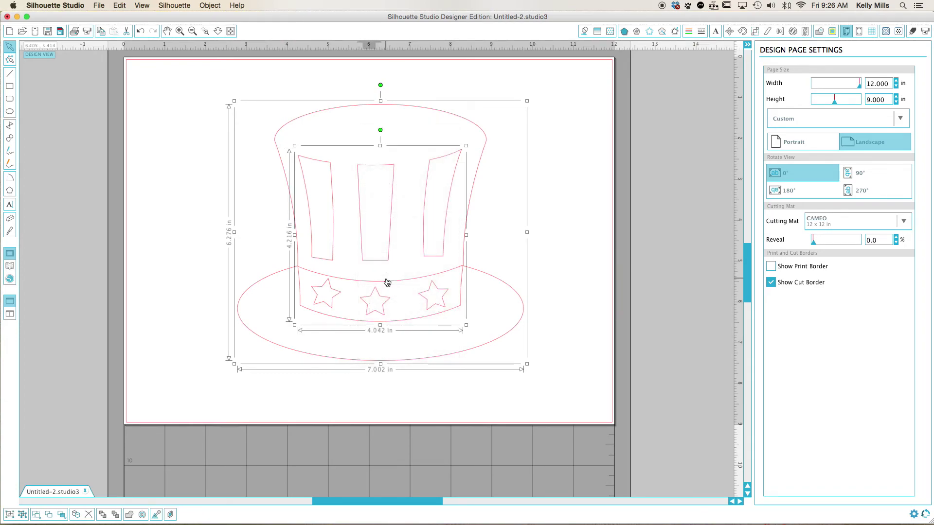
pyautogui.click(549, 194)
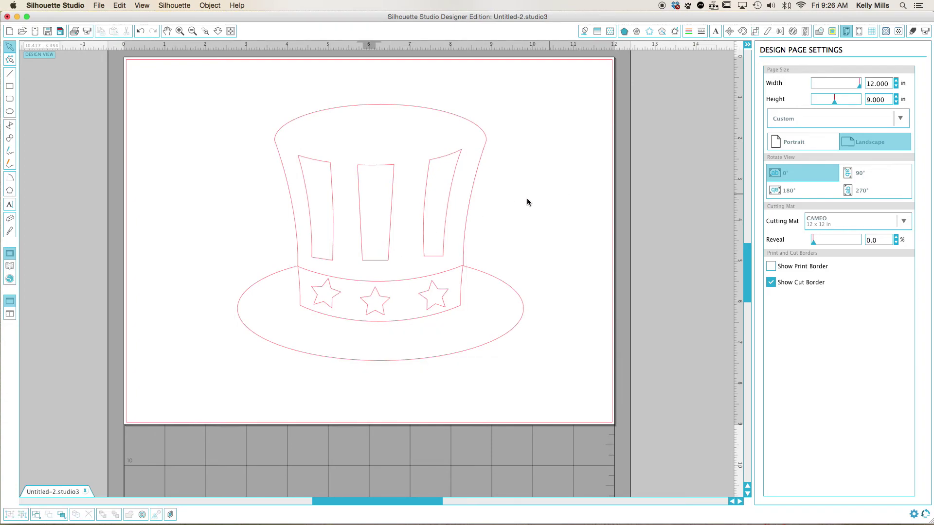
# Step: Move the stripes and star band off to the right of the hat outline, placing both side by side on the page
pyautogui.moveTo(442, 255); pyautogui.dragTo(625, 225)
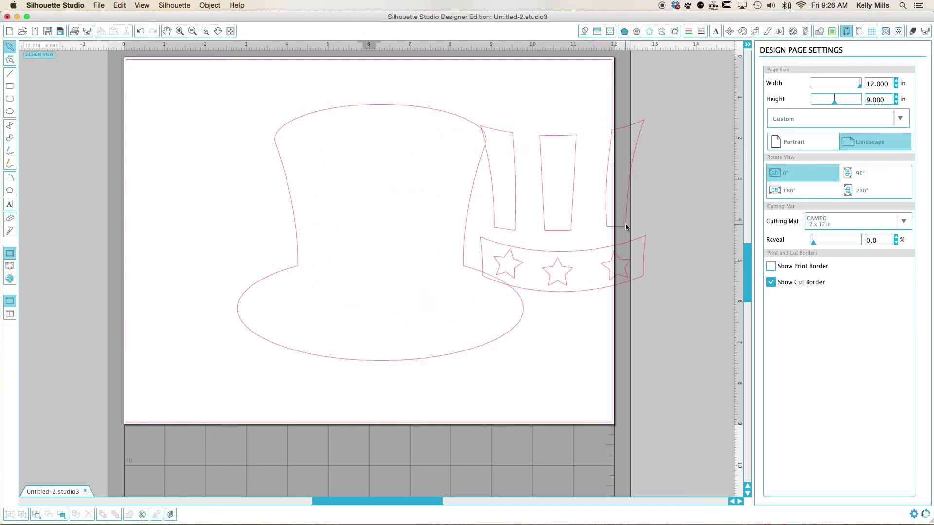
pyautogui.moveTo(464, 267); pyautogui.dragTo(361, 265)
pyautogui.moveTo(503, 282); pyautogui.dragTo(462, 316)
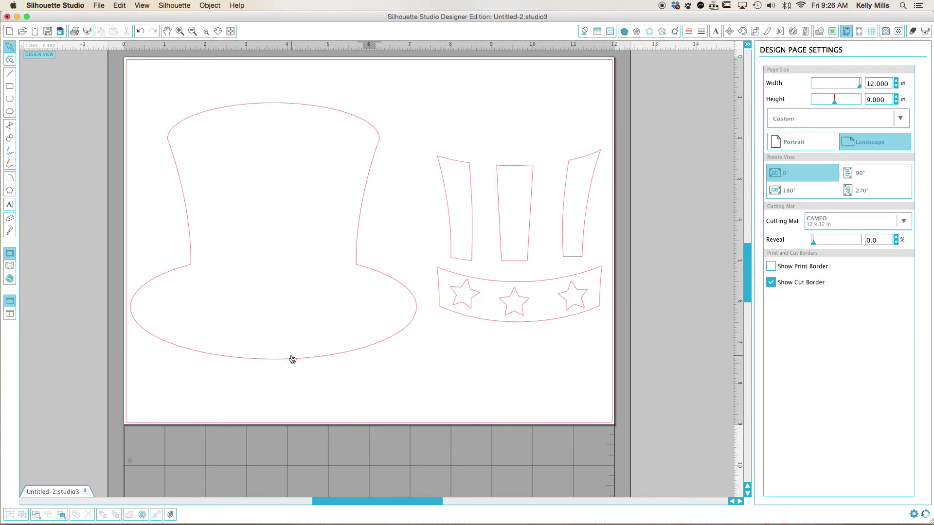
pyautogui.moveTo(292, 359); pyautogui.dragTo(298, 361)
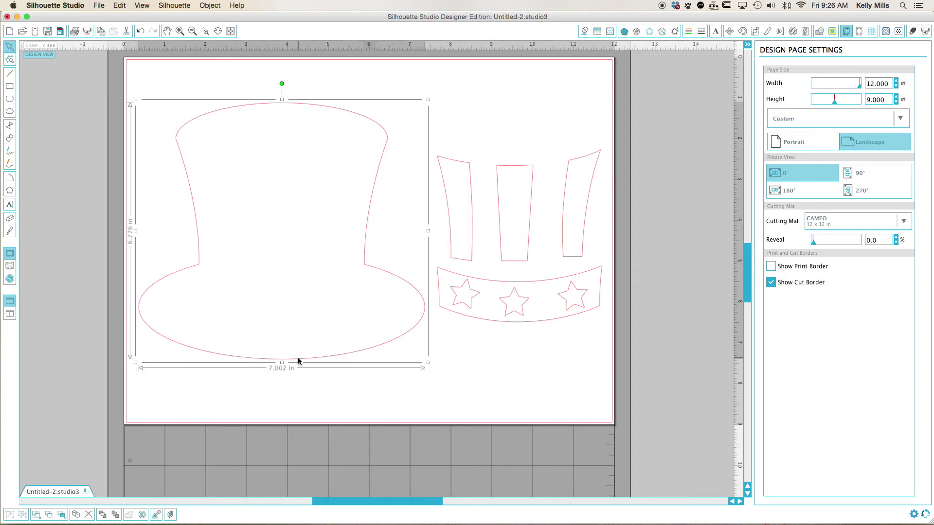
pyautogui.click(506, 101)
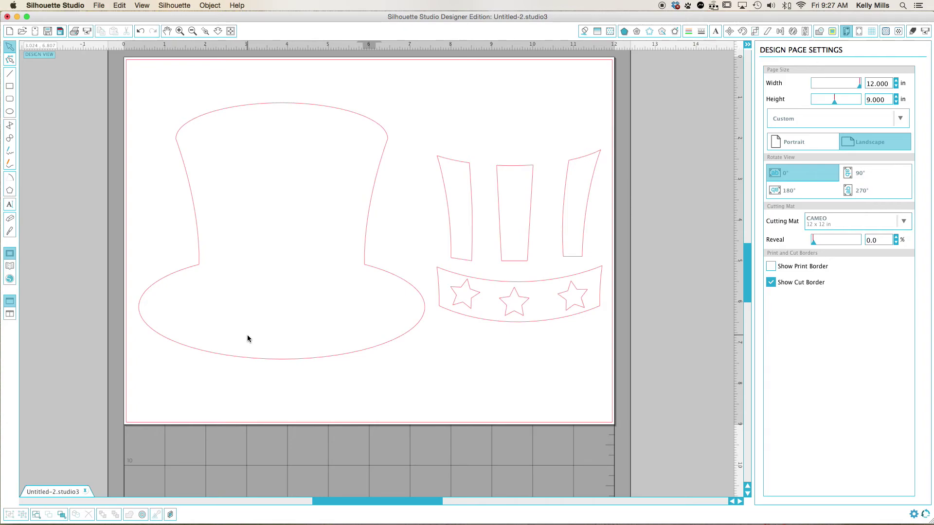
# Step: Try a round outer offset of 0.125 in around the hat outline and cancel it
pyautogui.click(266, 358)
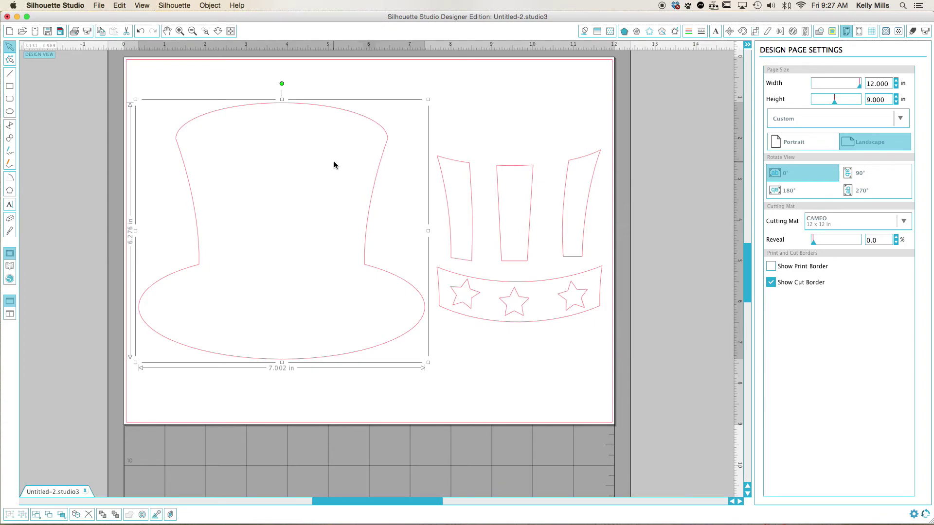
pyautogui.click(540, 325)
pyautogui.click(395, 340)
pyautogui.click(674, 34)
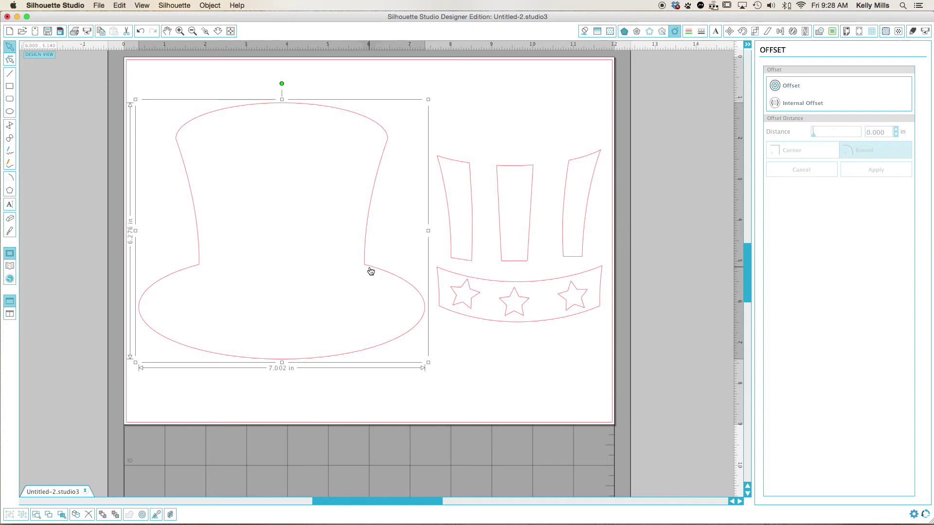
pyautogui.click(798, 86)
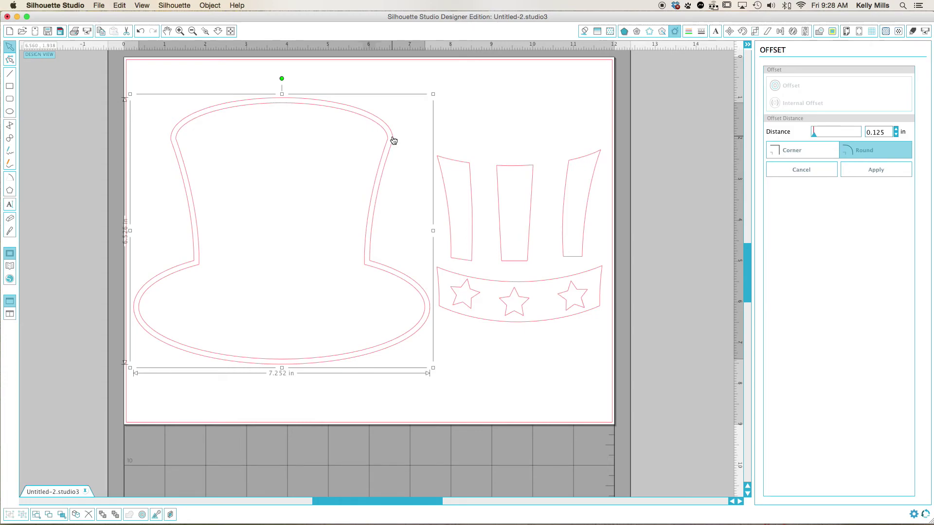
pyautogui.press('Escape')
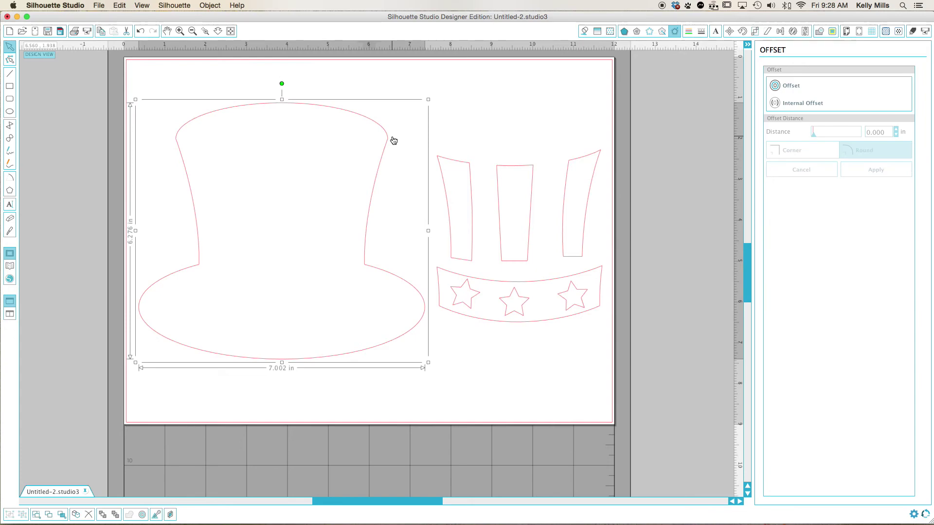
# Step: Create a round internal offset of about 0.09 in inside the hat outline
pyautogui.click(797, 103)
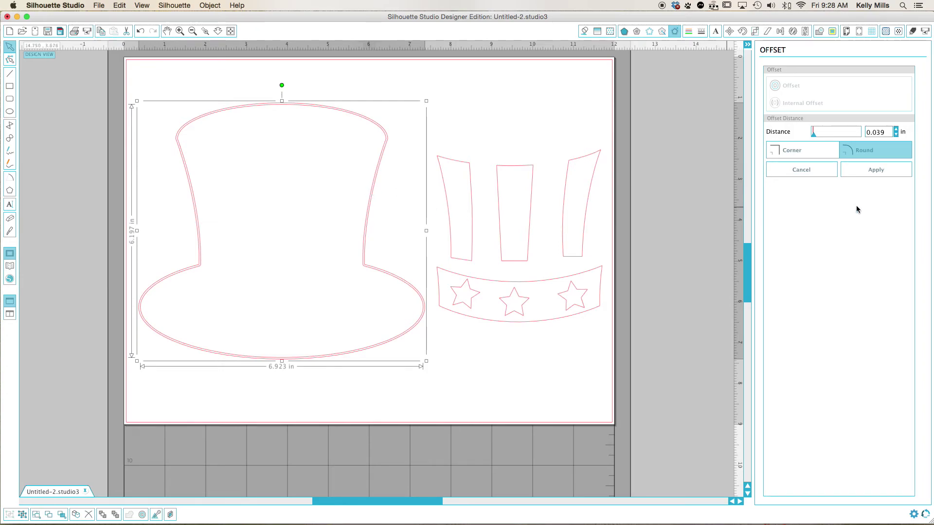
pyautogui.click(897, 130)
pyautogui.click(896, 130)
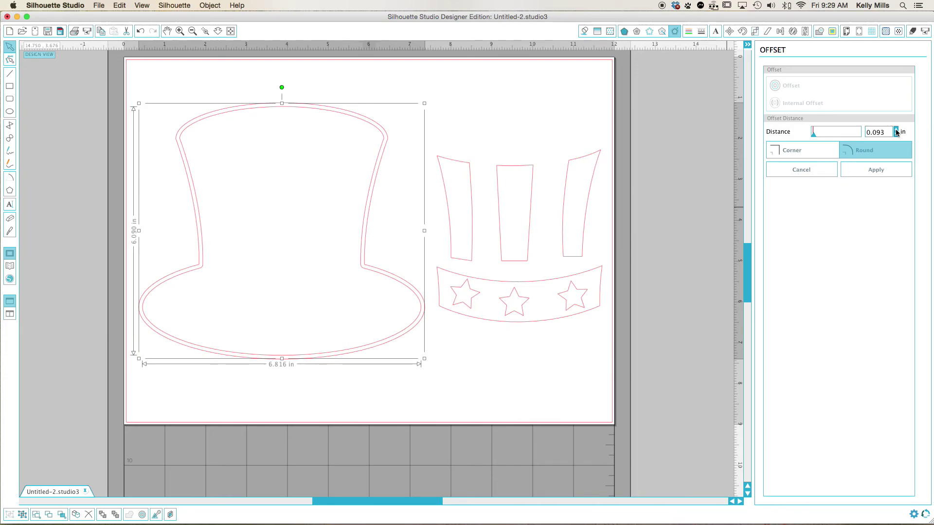
pyautogui.click(896, 131)
pyautogui.click(503, 397)
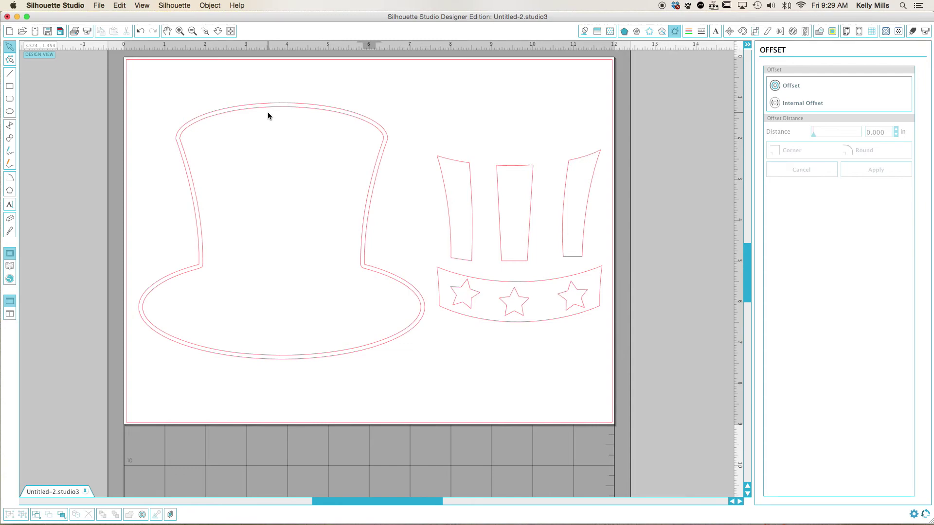
# Step: Draw a thin vertical rectangle about 0.05 in wide and 7.06 in tall and place it beside the hat, along the page's left edge
pyautogui.click(13, 88)
pyautogui.moveTo(276, 87); pyautogui.dragTo(278, 375)
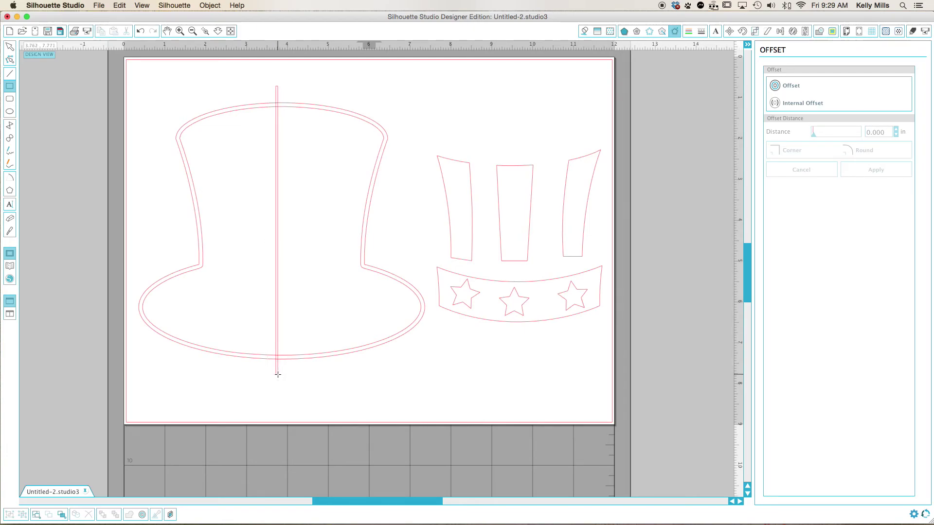
pyautogui.click(9, 47)
pyautogui.moveTo(277, 235); pyautogui.dragTo(134, 237)
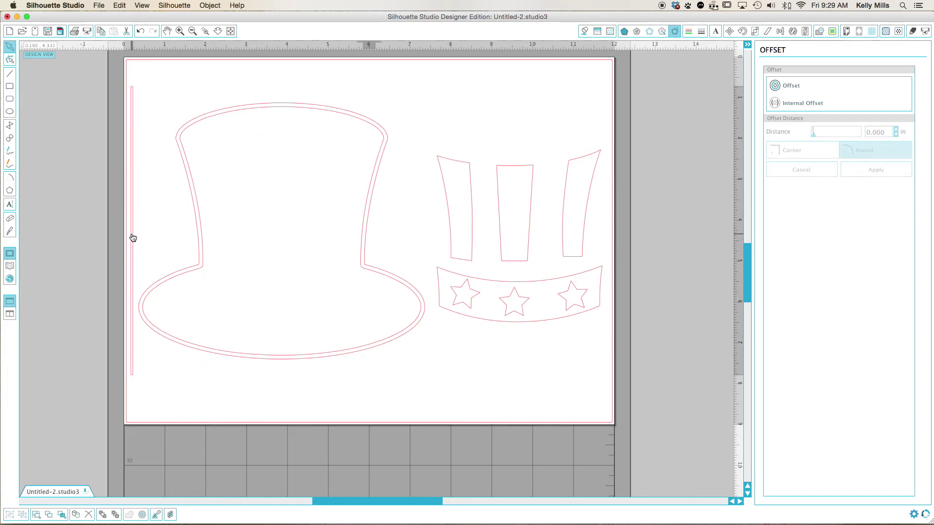
pyautogui.click(135, 237)
# Step: Group the hat outline with its internal offset and make them a compound path
pyautogui.click(248, 111)
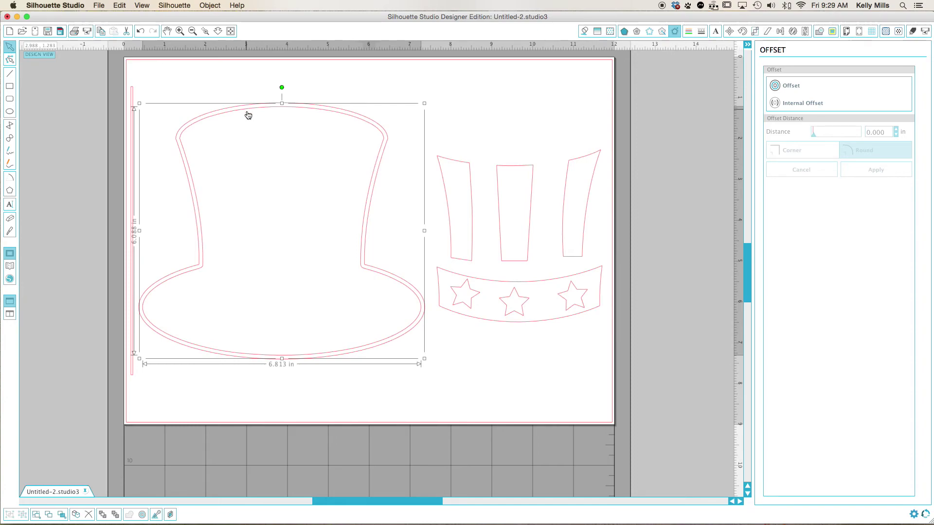
pyautogui.keyDown('shift'); pyautogui.click(240, 105); pyautogui.keyUp('shift')
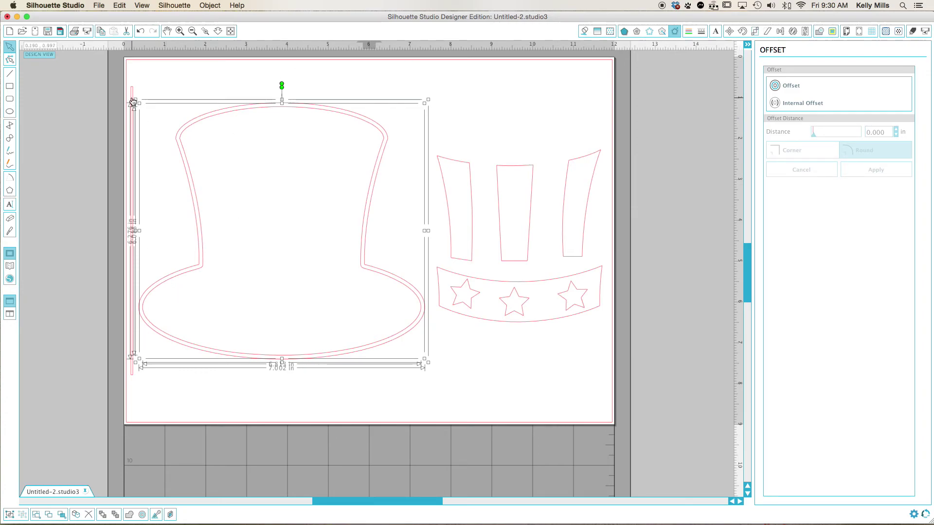
pyautogui.rightClick(367, 188)
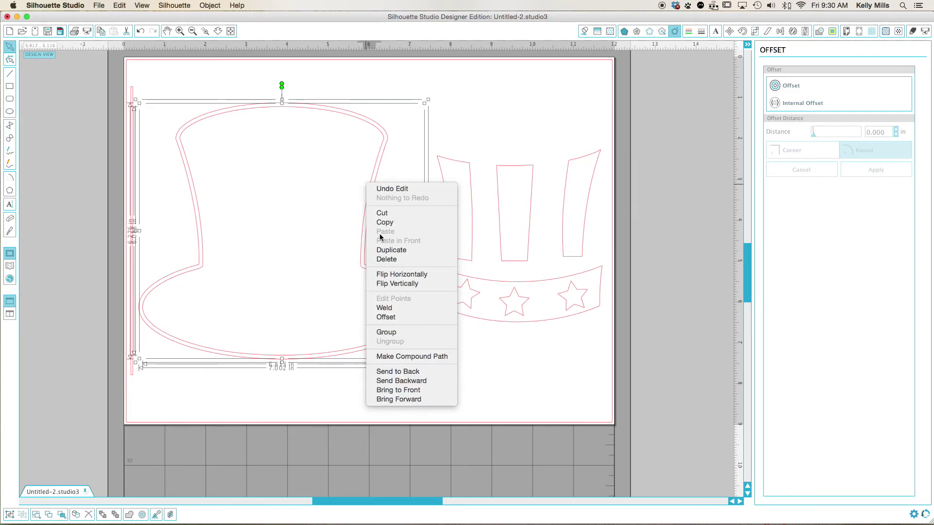
pyautogui.click(392, 332)
pyautogui.rightClick(394, 335)
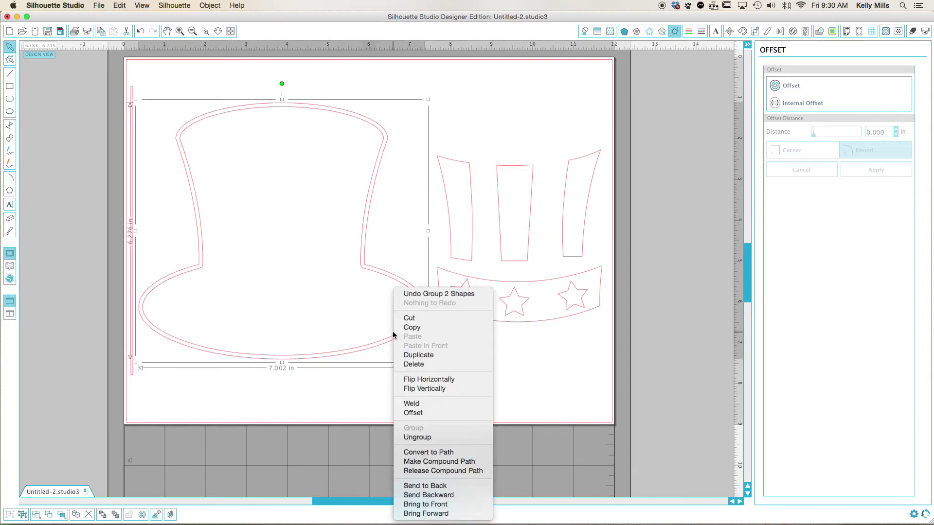
pyautogui.click(418, 462)
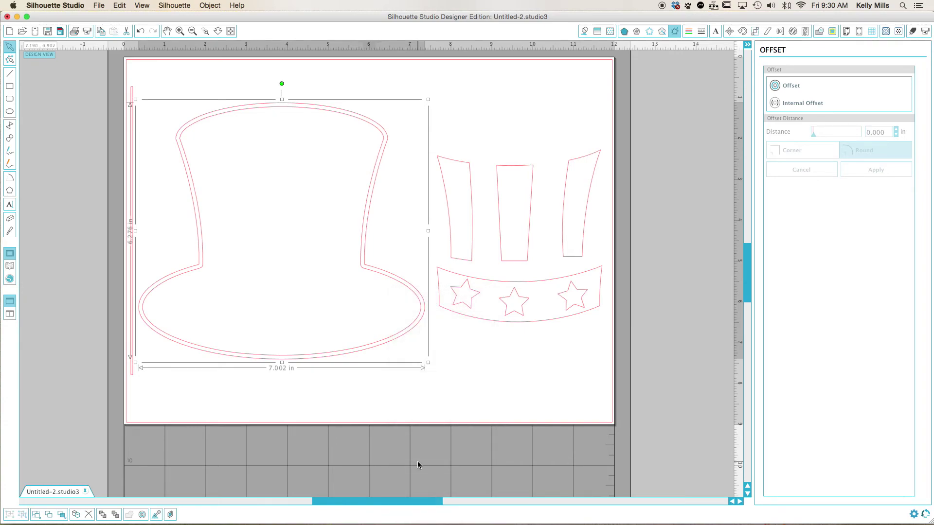
pyautogui.click(474, 371)
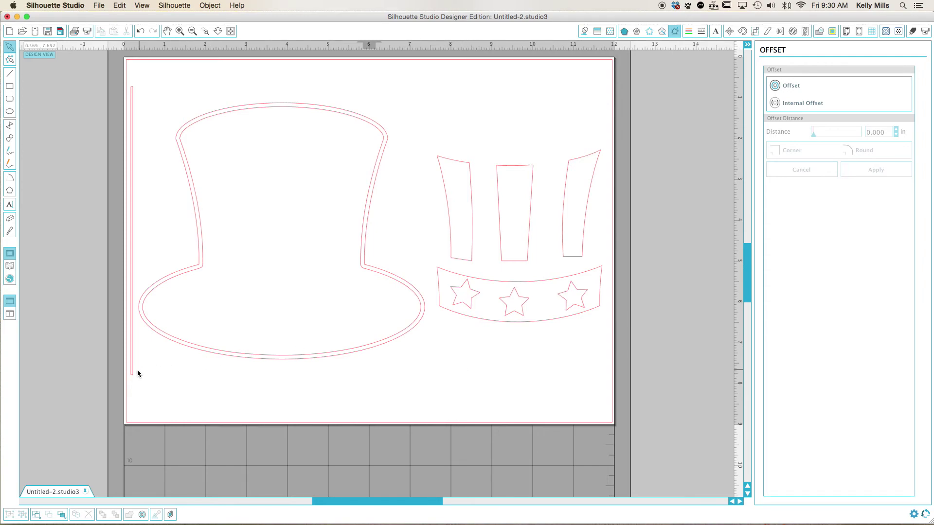
# Step: Move the thin rectangle vertically across the hat's middle and align the bottom edges of the rectangle and the hat frame
pyautogui.moveTo(131, 375); pyautogui.dragTo(277, 373)
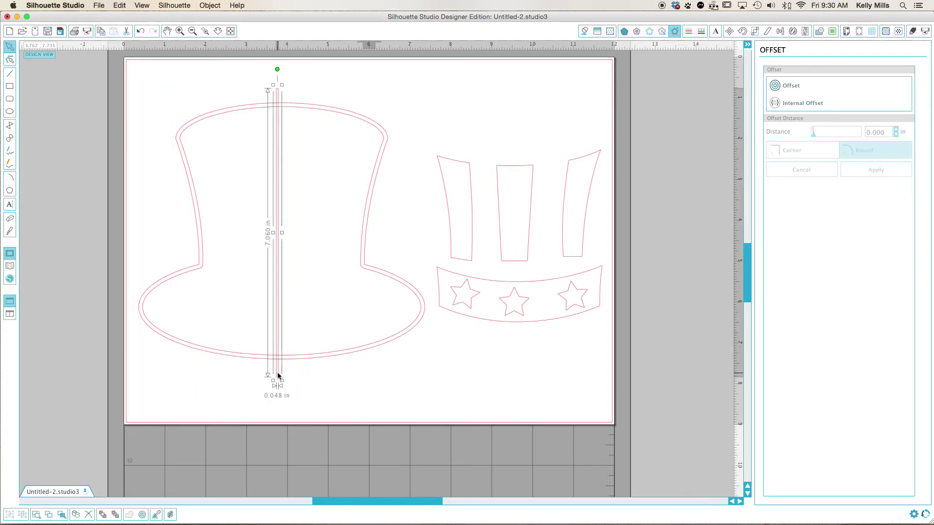
pyautogui.keyDown('shift'); pyautogui.click(389, 273); pyautogui.keyUp('shift')
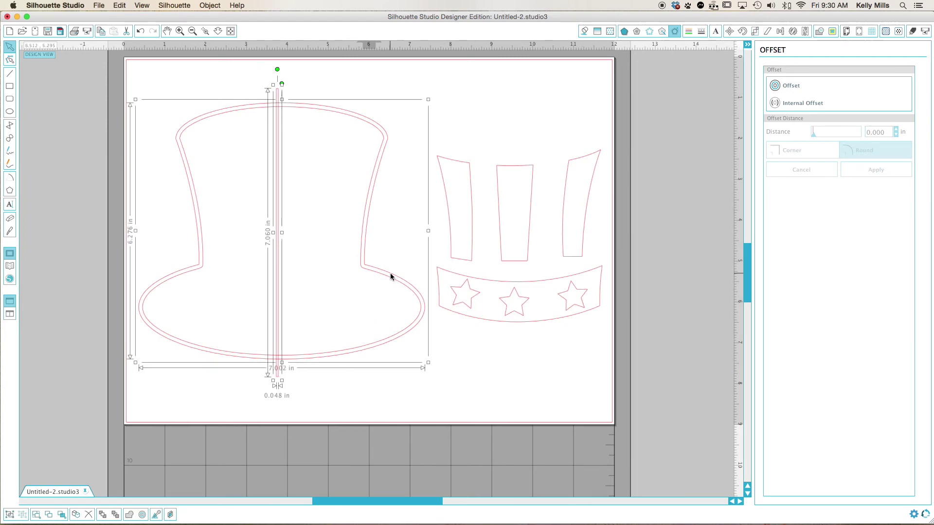
pyautogui.click(779, 32)
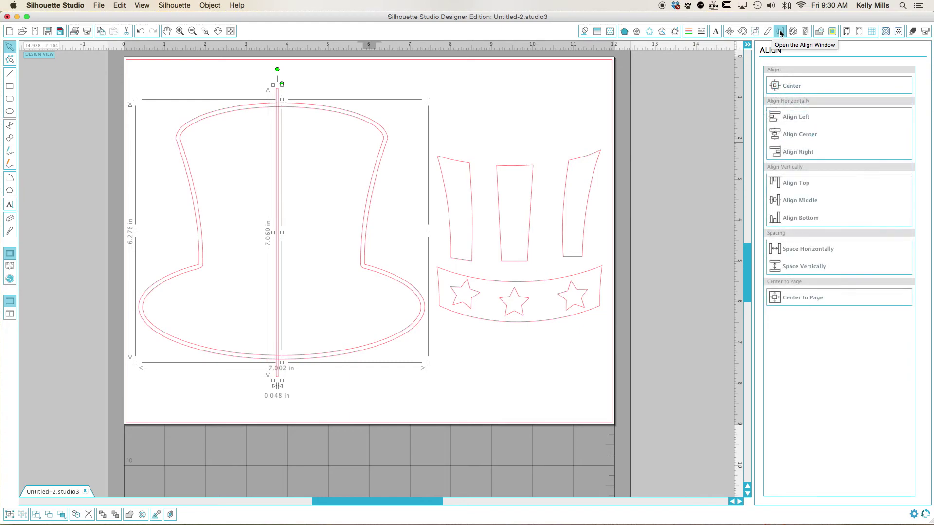
pyautogui.click(794, 206)
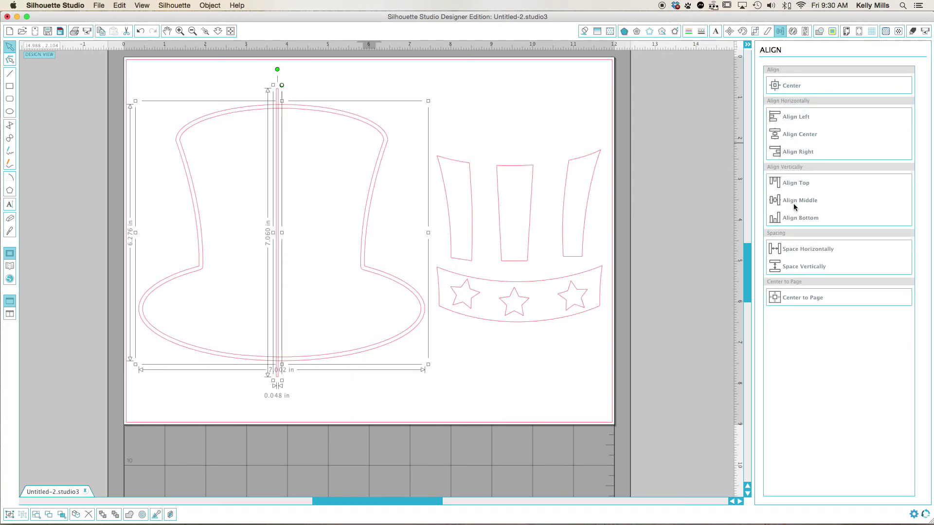
pyautogui.click(806, 269)
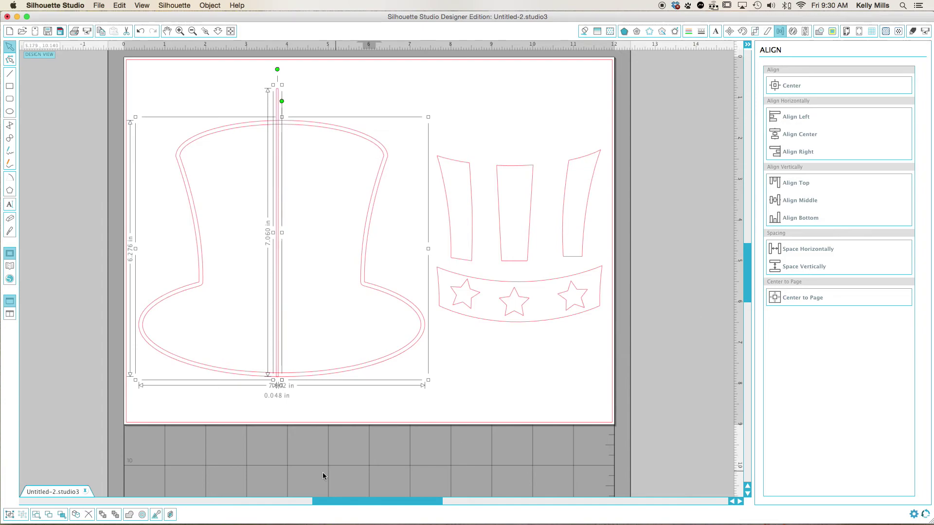
pyautogui.click(287, 418)
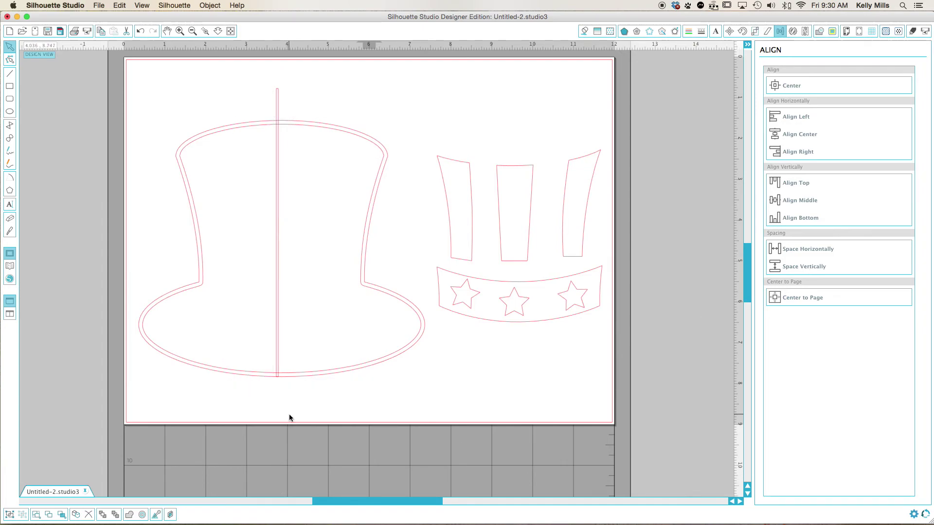
# Step: Nudge the thin rectangle down so it extends slightly below the hat's brim
pyautogui.click(278, 371)
pyautogui.press('Down')
pyautogui.press('Down')
pyautogui.press('Down')
pyautogui.press('Down')
pyautogui.press('Down')
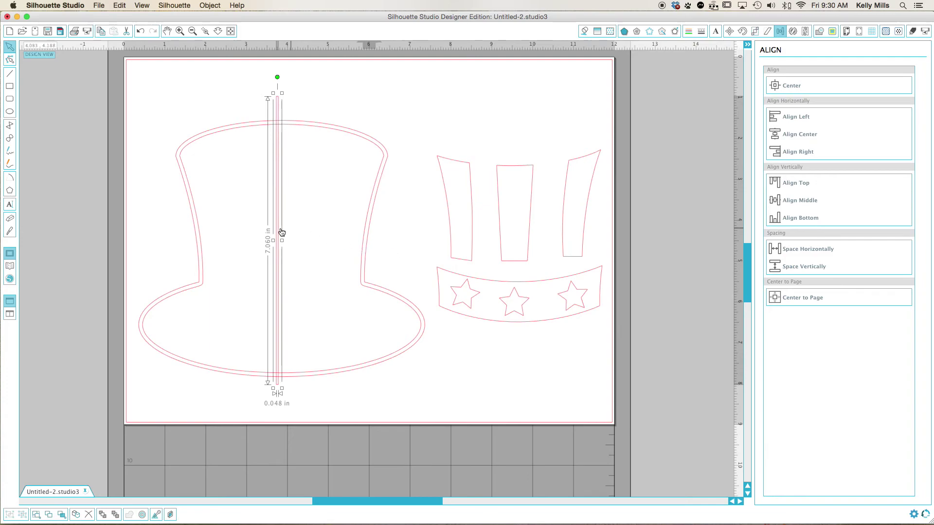
# Step: Duplicate the thin vertical strip on the hat and place another copy outside the page, beyond its right edge
pyautogui.click(420, 365)
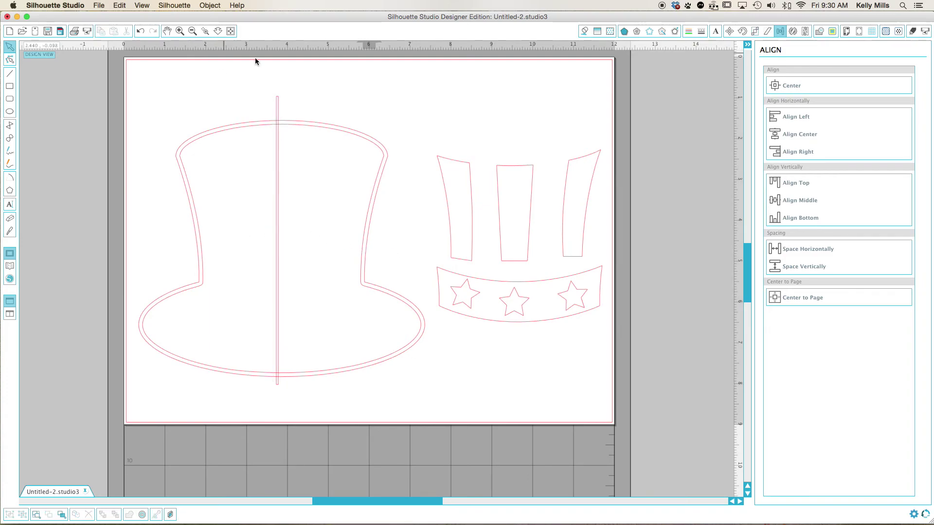
pyautogui.click(277, 189)
pyautogui.rightClick(276, 188)
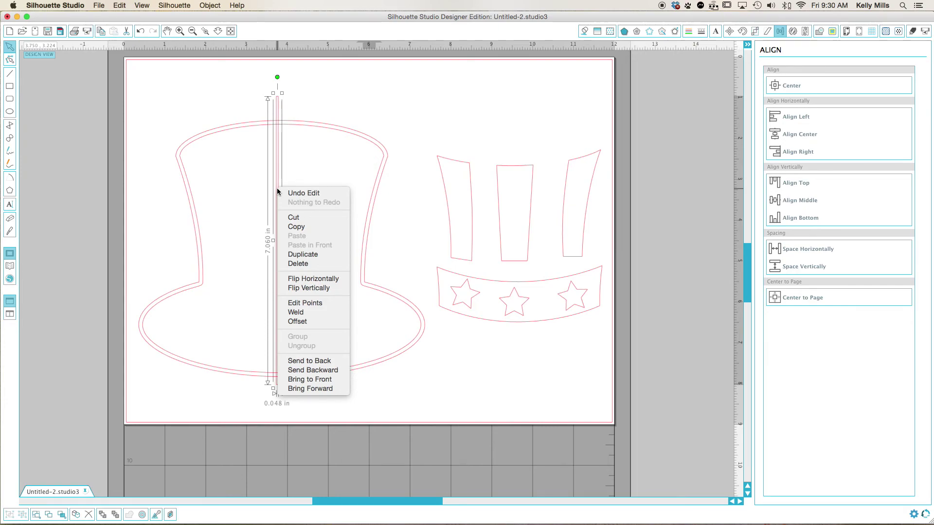
pyautogui.click(296, 255)
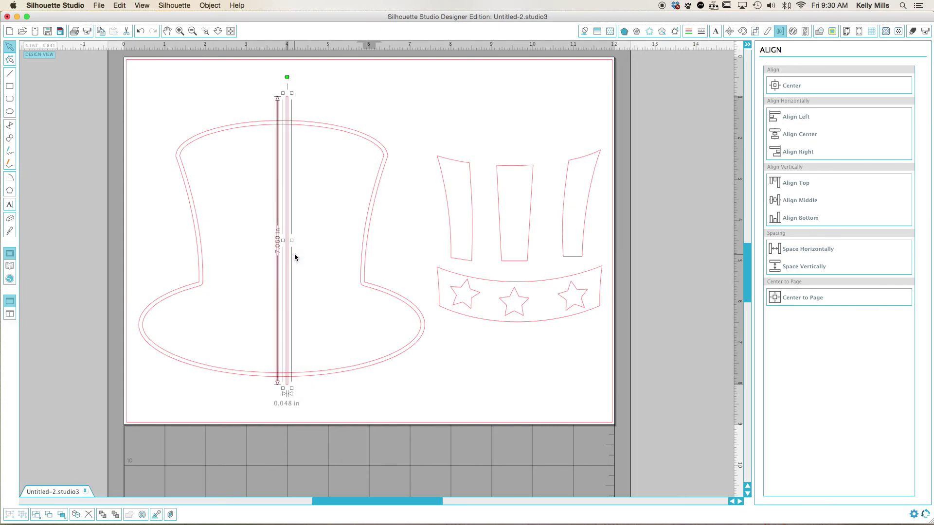
pyautogui.moveTo(298, 258); pyautogui.dragTo(650, 221)
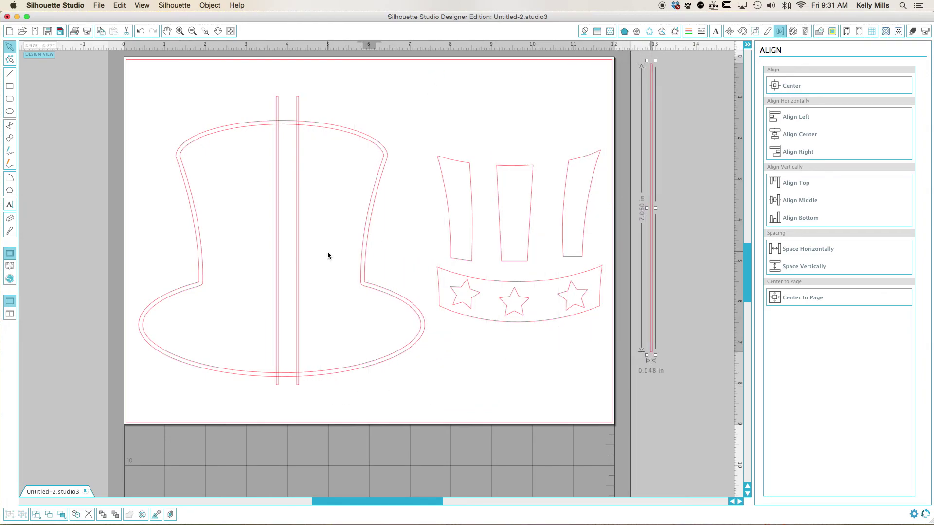
# Step: Rotate the strip copy on the hat to horizontal, lay it across the crown, and align its middle vertically with the hat frame
pyautogui.click(300, 256)
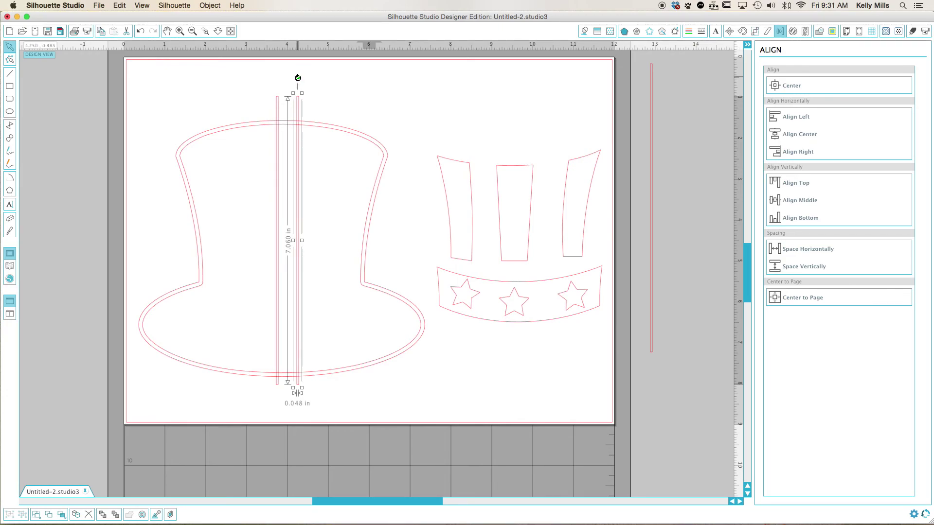
pyautogui.moveTo(297, 78); pyautogui.dragTo(175, 235)
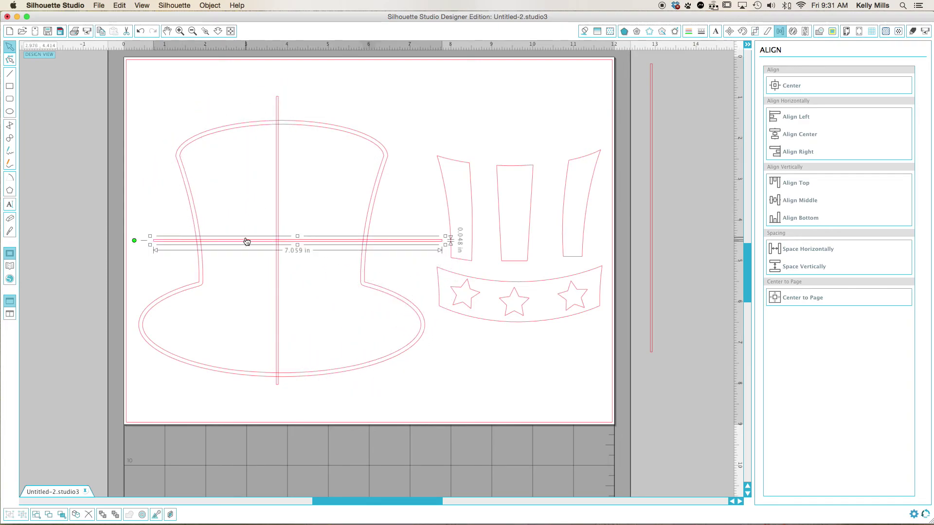
pyautogui.moveTo(428, 243); pyautogui.dragTo(405, 224)
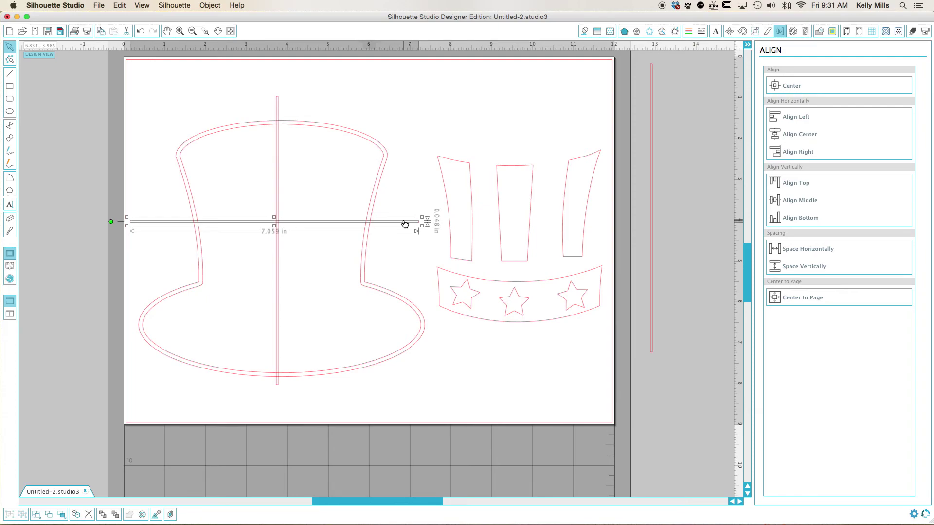
pyautogui.keyDown('shift'); pyautogui.click(375, 205); pyautogui.keyUp('shift')
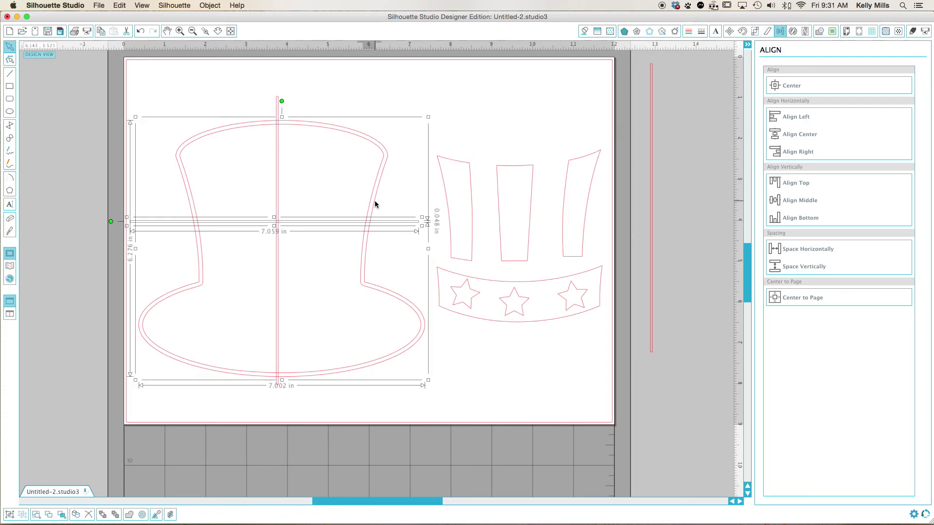
pyautogui.click(802, 199)
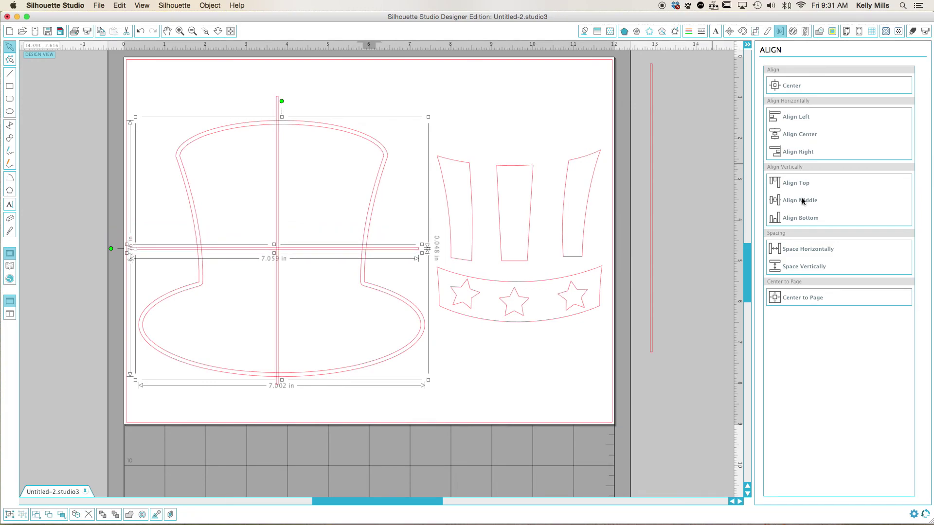
# Step: Place a copy of the horizontal strip higher up, across the upper part of the hat's crown
pyautogui.moveTo(333, 254); pyautogui.dragTo(334, 194)
pyautogui.press('super+z')
pyautogui.click(521, 86)
pyautogui.click(321, 249)
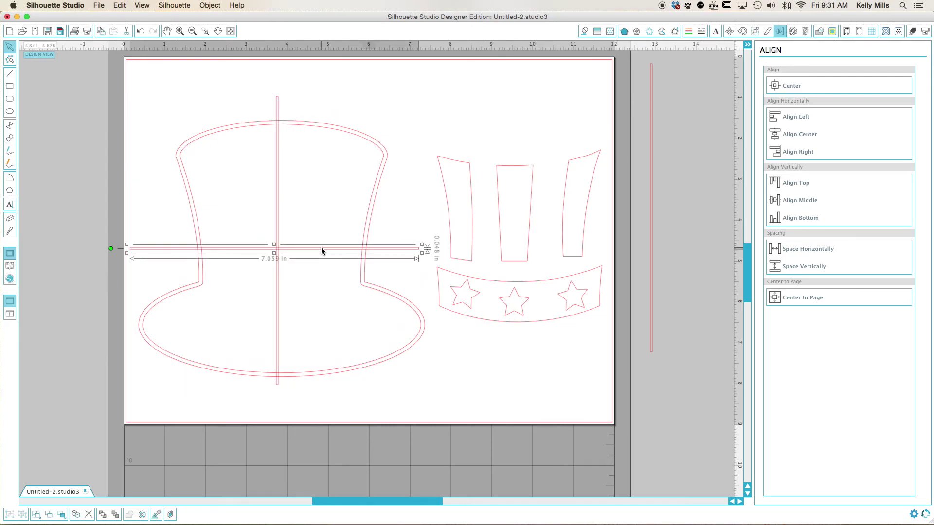
pyautogui.moveTo(320, 250); pyautogui.dragTo(325, 191)
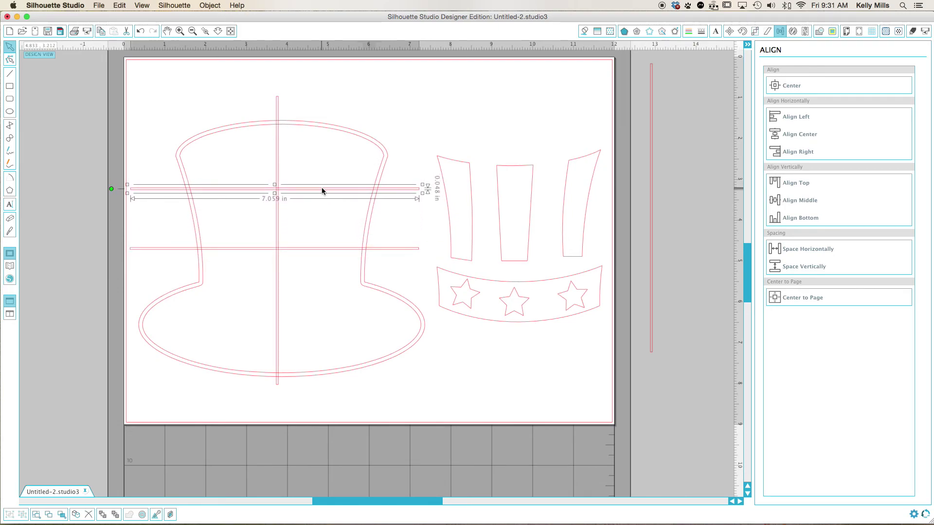
pyautogui.click(482, 99)
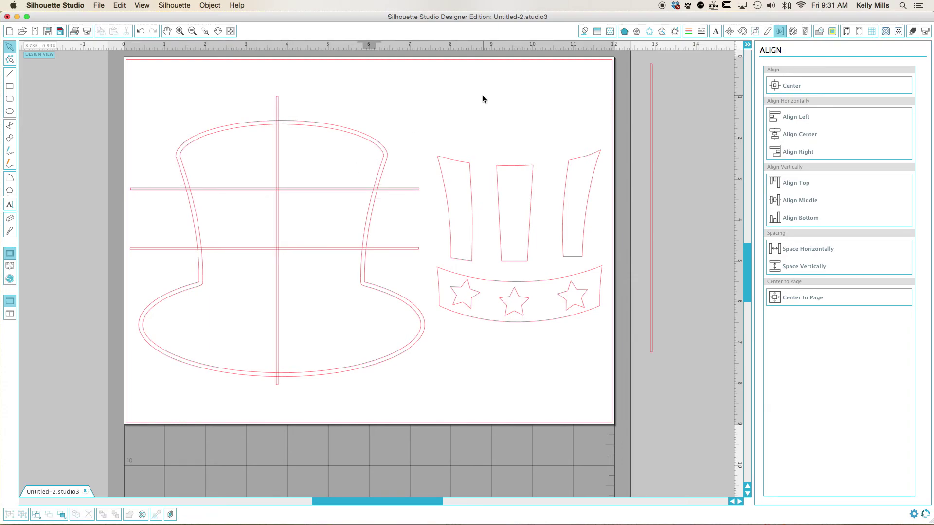
# Step: Move the spare strip slightly farther off the page and draw a short vertical rectangle about 0.07 by 1.26 in across the brim's lower edge
pyautogui.click(650, 151)
pyautogui.moveTo(651, 152); pyautogui.dragTo(664, 172)
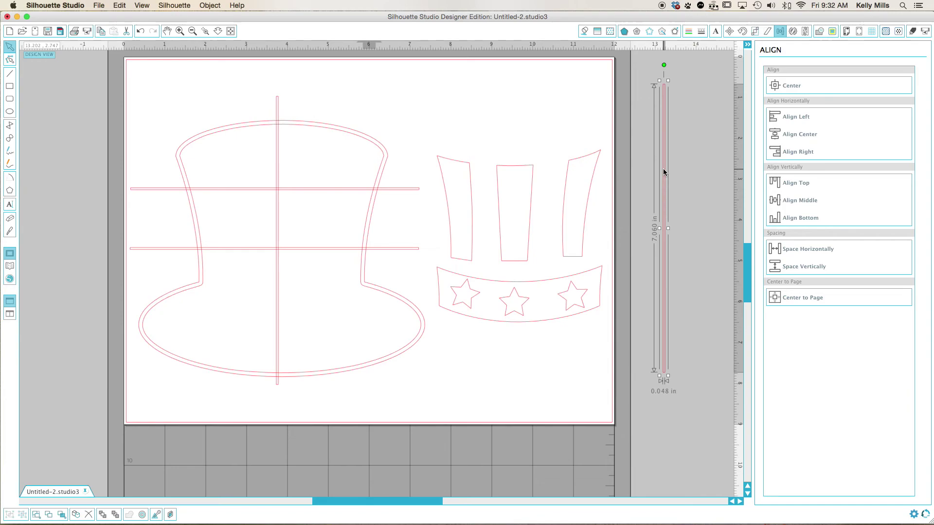
pyautogui.click(9, 89)
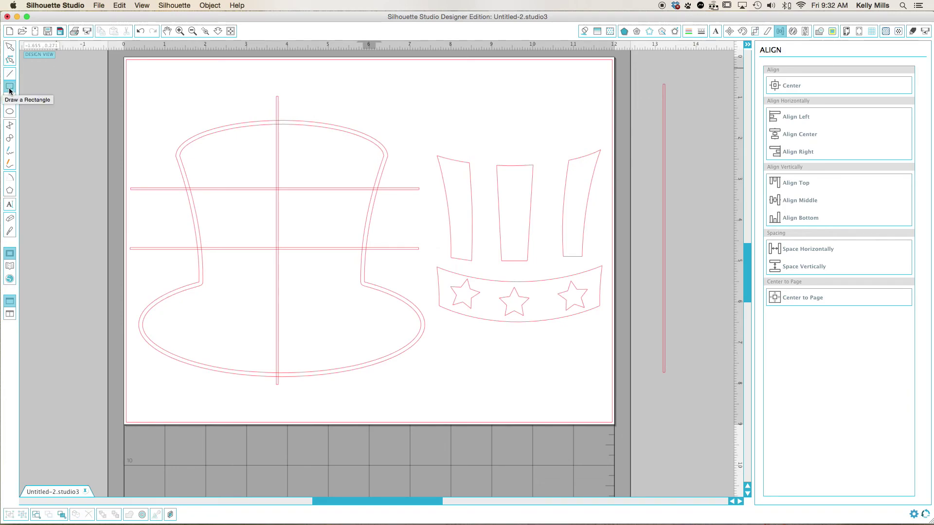
pyautogui.moveTo(362, 333); pyautogui.dragTo(361, 385)
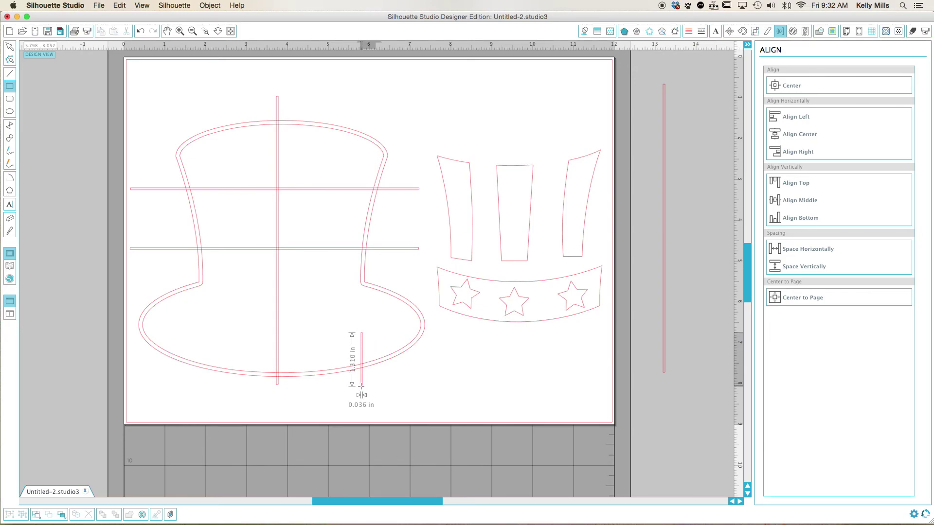
pyautogui.moveTo(361, 385)
pyautogui.mouseDown()
pyautogui.moveTo(389, 384)
pyautogui.moveTo(365, 384)
pyautogui.mouseUp()
pyautogui.moveTo(365, 385); pyautogui.dragTo(365, 385)
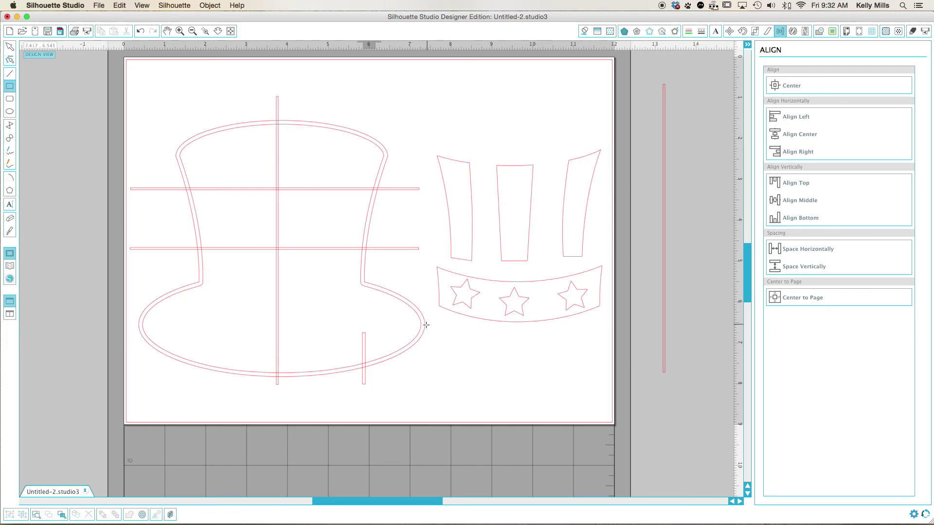
# Step: Position the short rectangle across the lower right of the brim and place a copy across the lower left
pyautogui.click(10, 46)
pyautogui.click(364, 340)
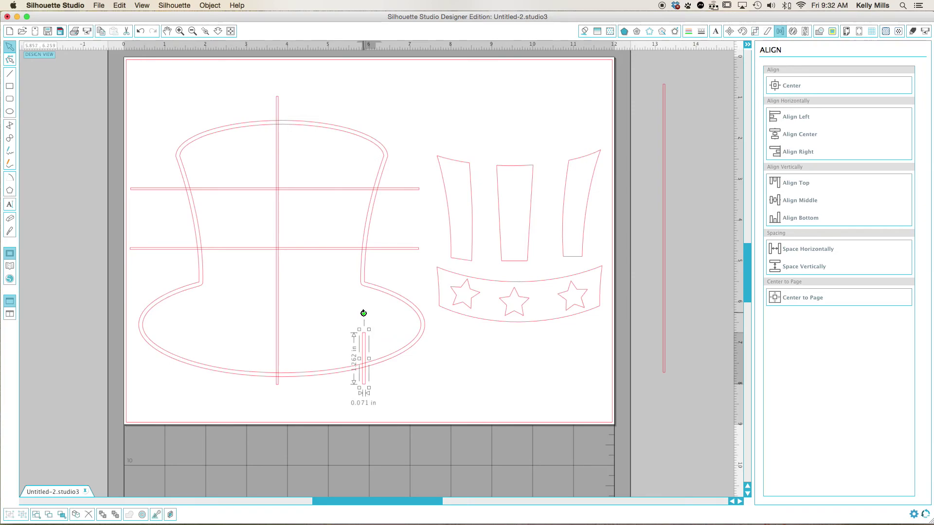
pyautogui.moveTo(363, 313)
pyautogui.mouseDown()
pyautogui.moveTo(283, 346)
pyautogui.moveTo(323, 312)
pyautogui.moveTo(363, 304)
pyautogui.mouseUp()
pyautogui.moveTo(363, 341); pyautogui.dragTo(408, 333)
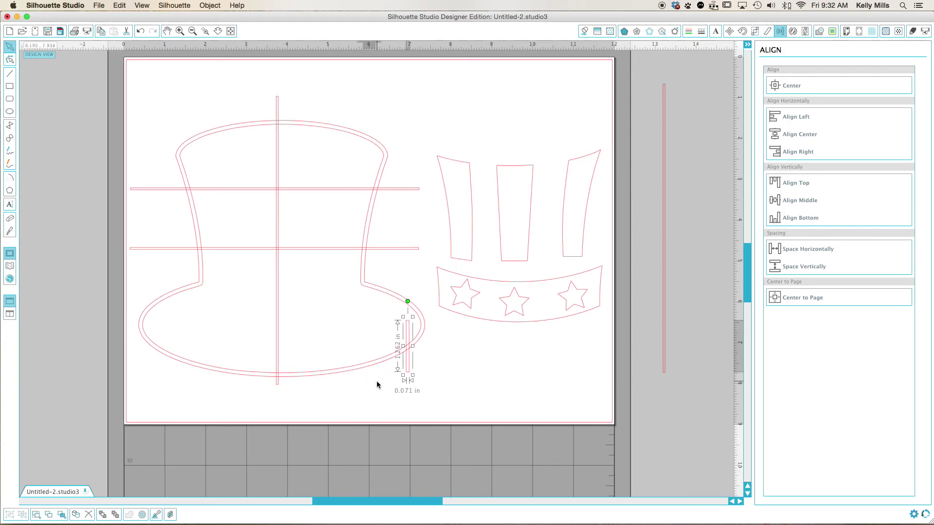
pyautogui.moveTo(408, 375); pyautogui.dragTo(375, 384)
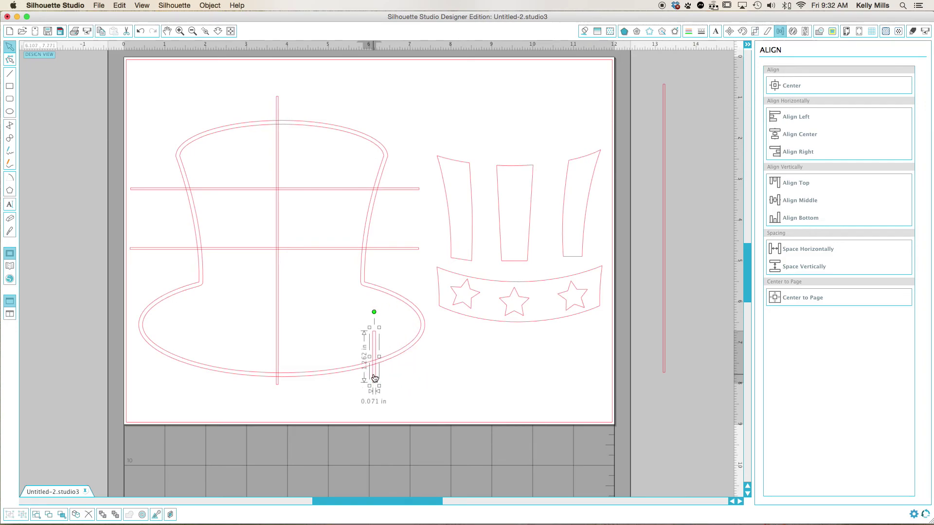
pyautogui.moveTo(374, 378); pyautogui.dragTo(198, 384)
pyautogui.moveTo(373, 384); pyautogui.dragTo(361, 395)
pyautogui.click(659, 370)
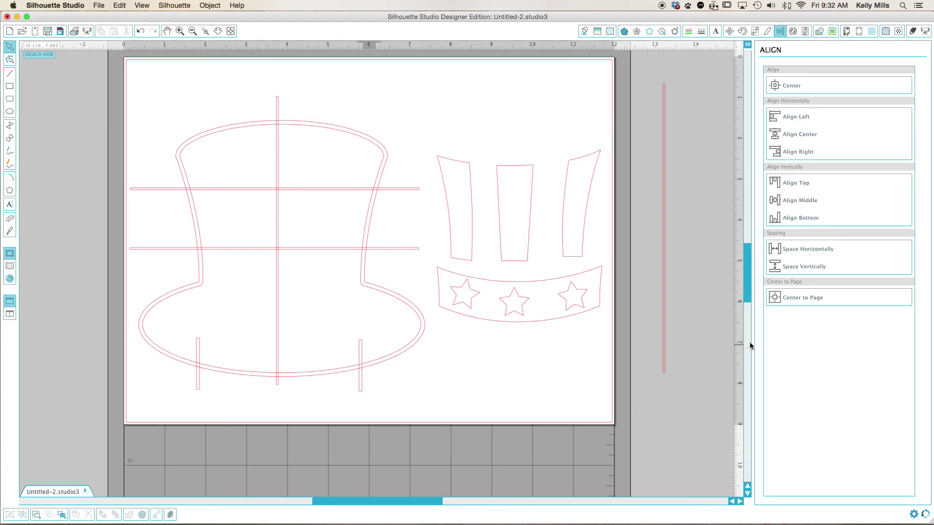
# Step: Nudge the lower-left short rectangle right to line up with the crown's side, using temporary vertical guides at X 1.937 and 5.812
pyautogui.moveTo(742, 338); pyautogui.dragTo(362, 336)
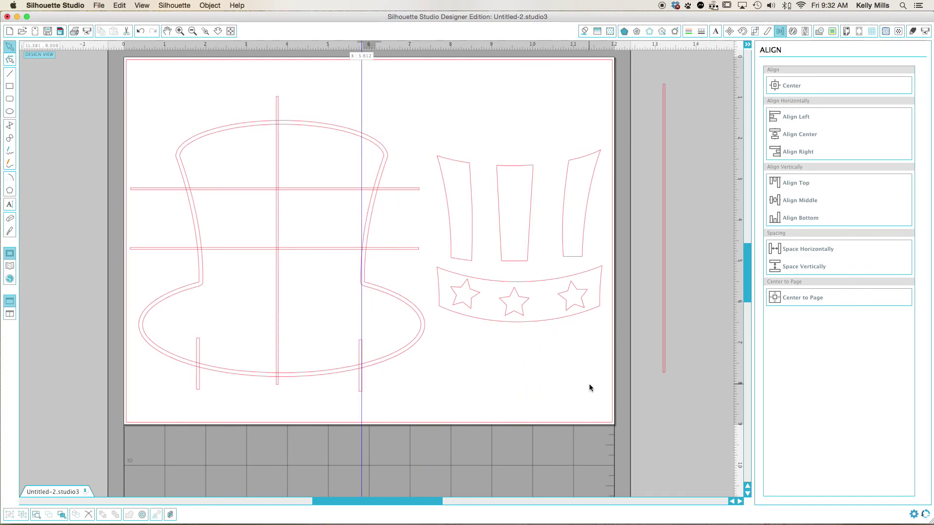
pyautogui.moveTo(734, 351); pyautogui.dragTo(203, 326)
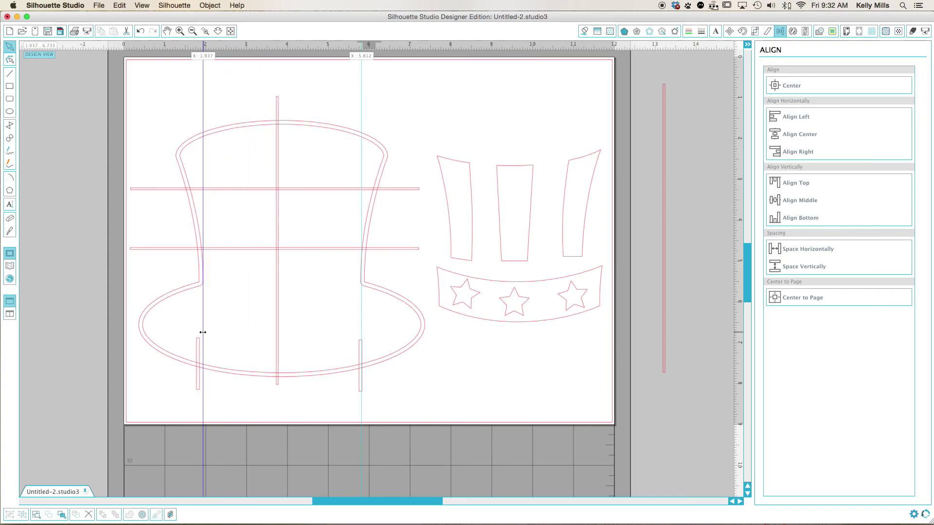
pyautogui.click(198, 340)
pyautogui.press('Right')
pyautogui.press('Right')
pyautogui.press('Right')
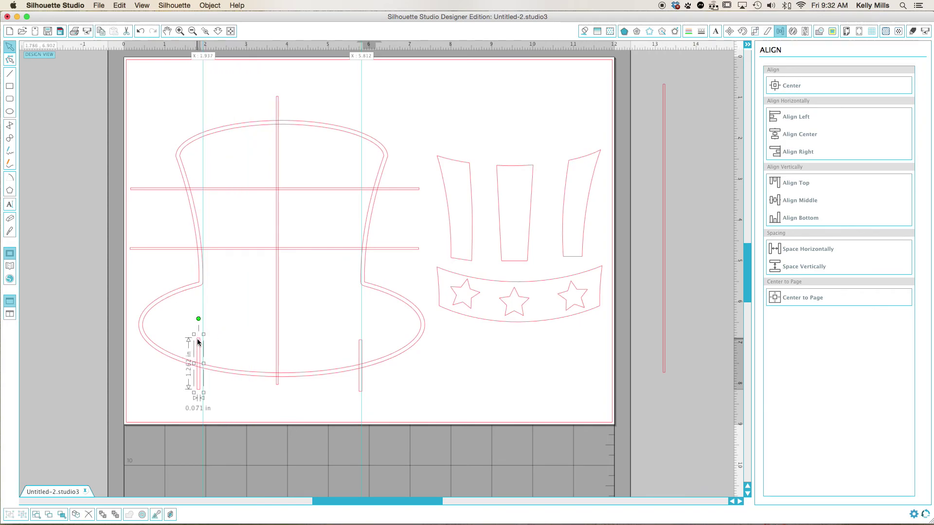
pyautogui.press('Right')
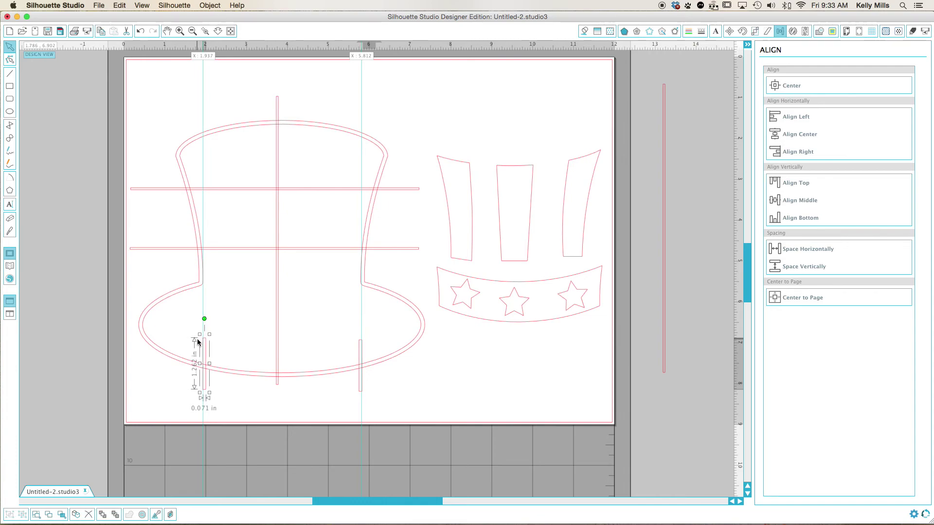
pyautogui.click(487, 378)
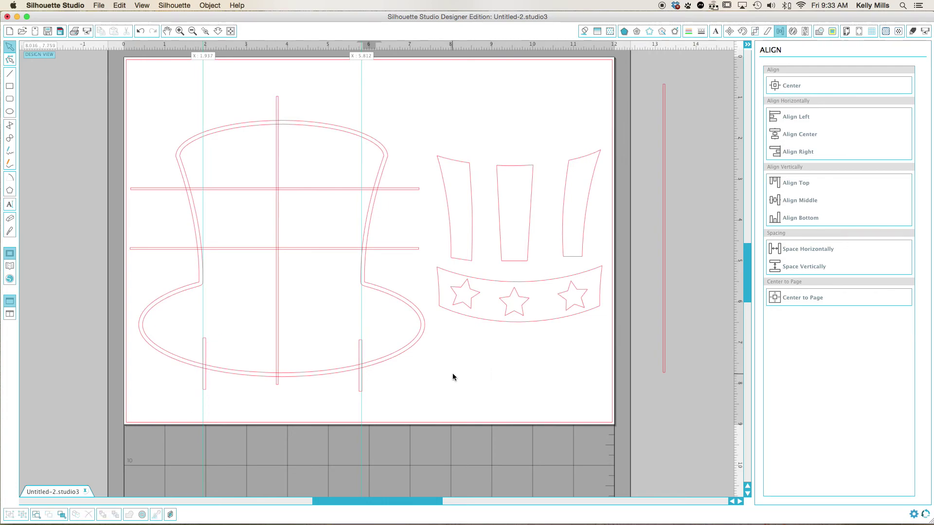
pyautogui.moveTo(362, 116); pyautogui.dragTo(361, 46)
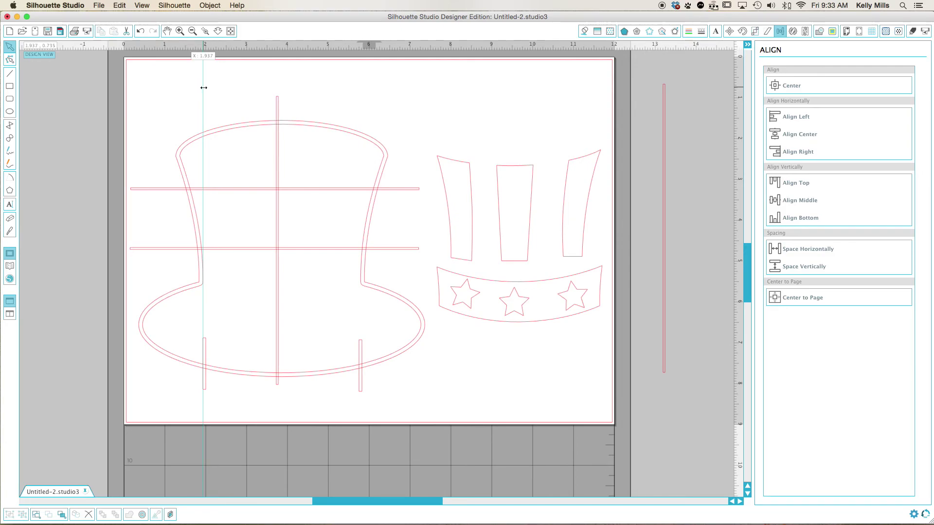
pyautogui.moveTo(204, 88); pyautogui.dragTo(203, 46)
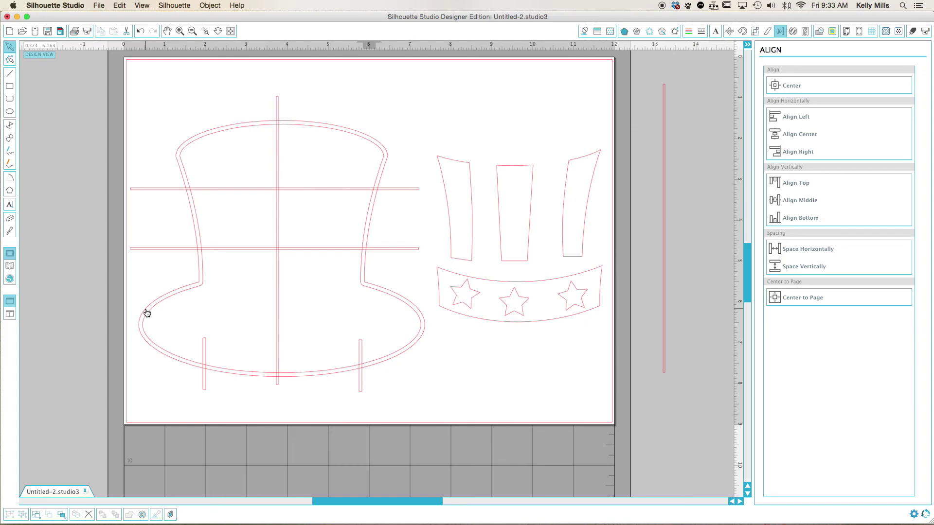
# Step: Copy the lower-right short rectangle, rotate the copy to horizontal, and place one across each side end of the brim
pyautogui.click(362, 392)
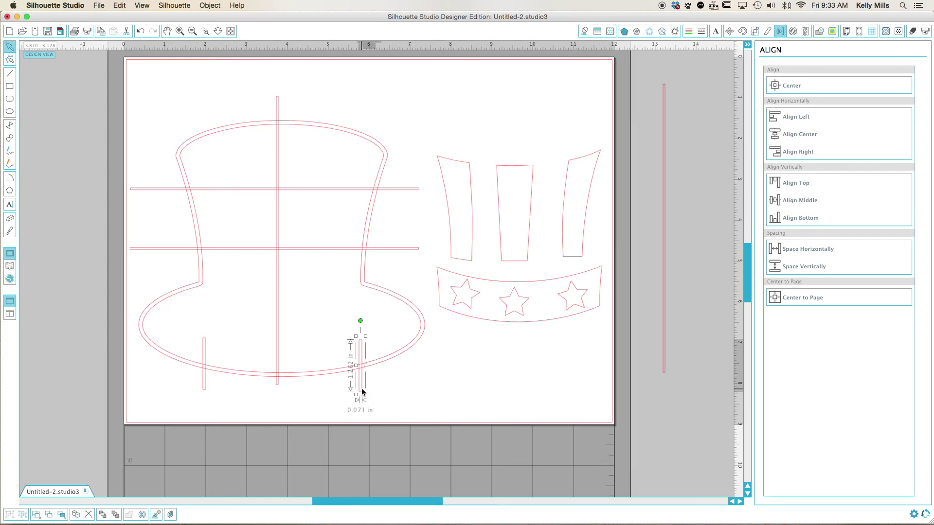
pyautogui.moveTo(362, 392); pyautogui.dragTo(408, 392)
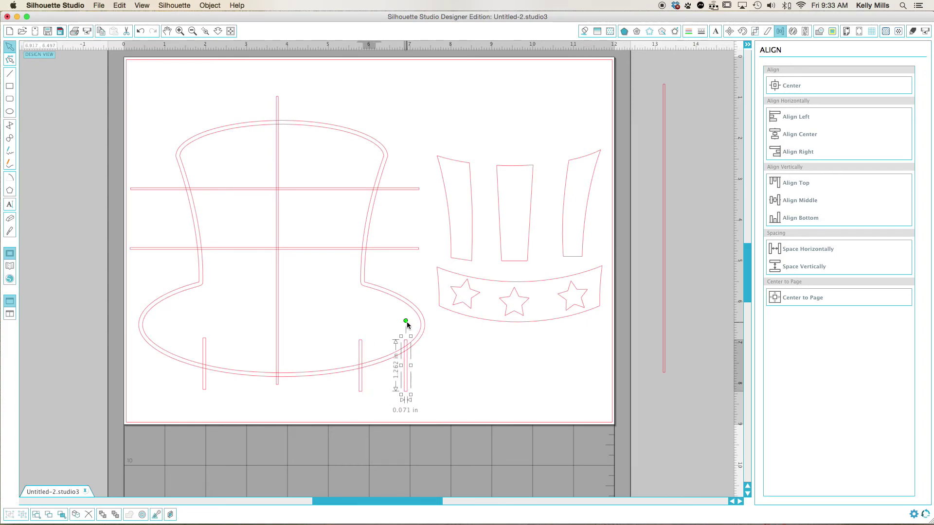
pyautogui.moveTo(406, 322); pyautogui.dragTo(336, 366)
pyautogui.moveTo(393, 369); pyautogui.dragTo(152, 319)
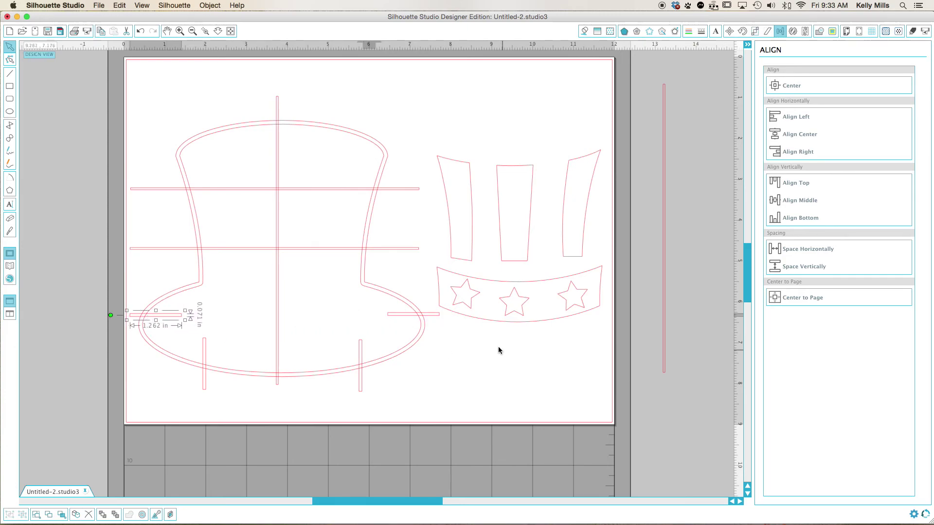
# Step: Align the bottom edges of the two short horizontal rectangles at the brim's ends
pyautogui.keyDown('shift'); pyautogui.click(411, 316); pyautogui.keyUp('shift')
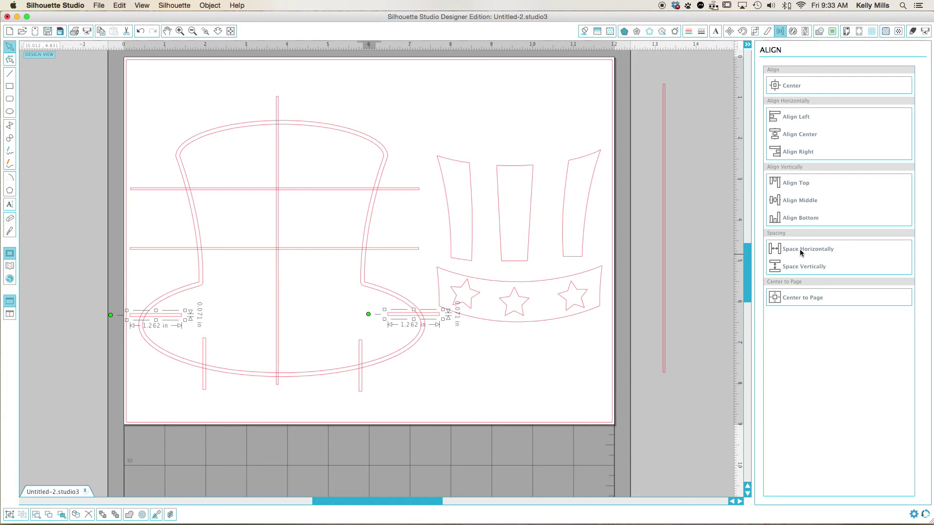
pyautogui.click(806, 219)
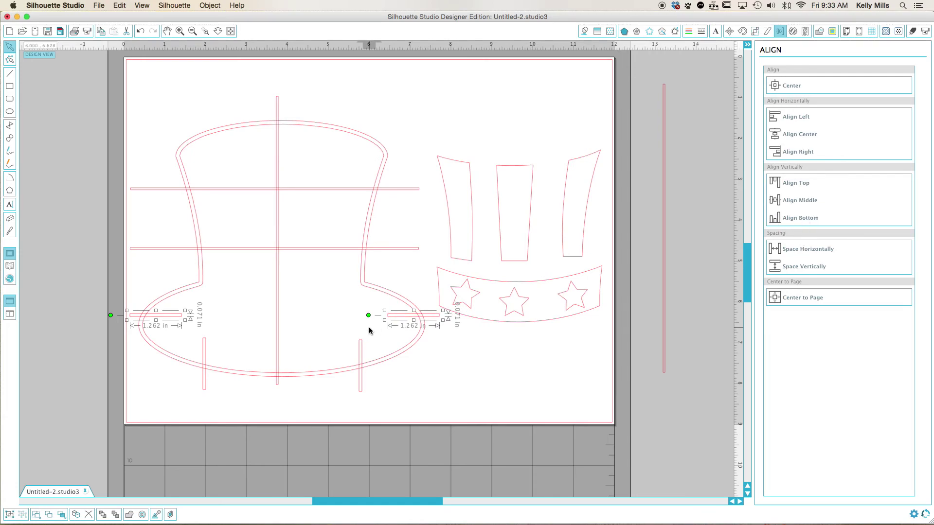
pyautogui.click(495, 382)
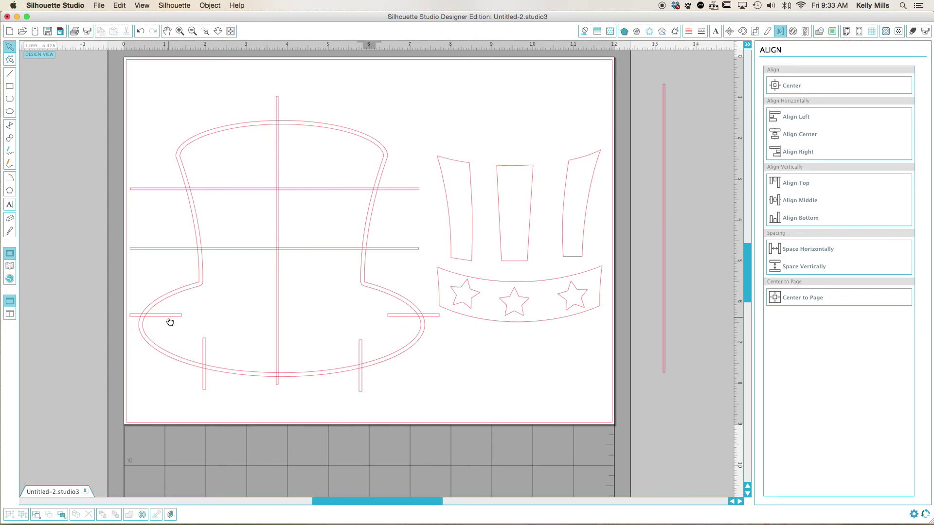
# Step: Move the grouped stripes and star band off the page's right side
pyautogui.click(437, 154)
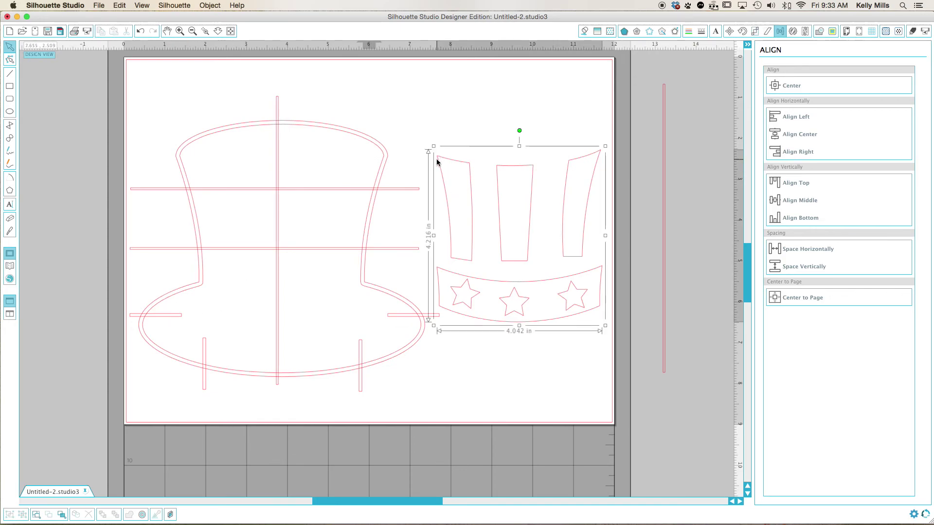
pyautogui.moveTo(437, 160); pyautogui.dragTo(631, 157)
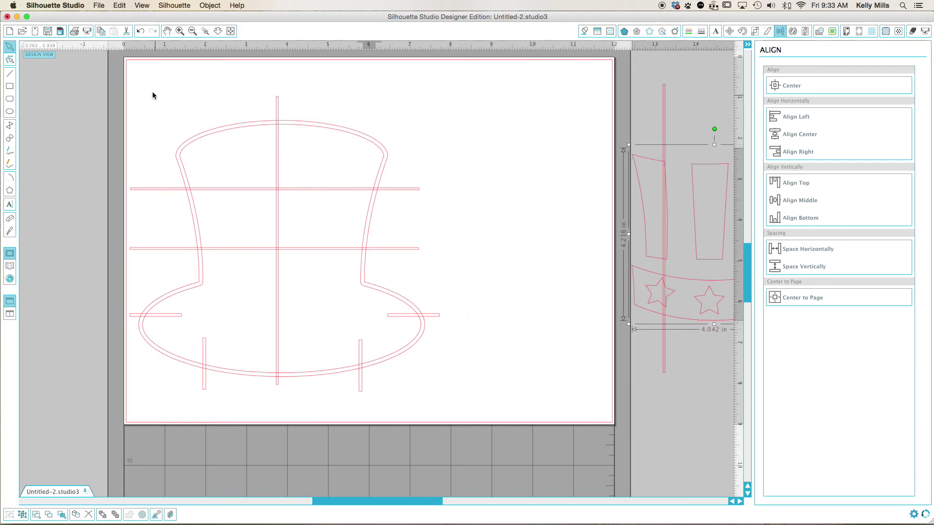
# Step: Subtract all the narrow strips and short brim rectangles from the hat-shaped frame to cut gaps in it
pyautogui.moveTo(133, 70); pyautogui.dragTo(455, 395)
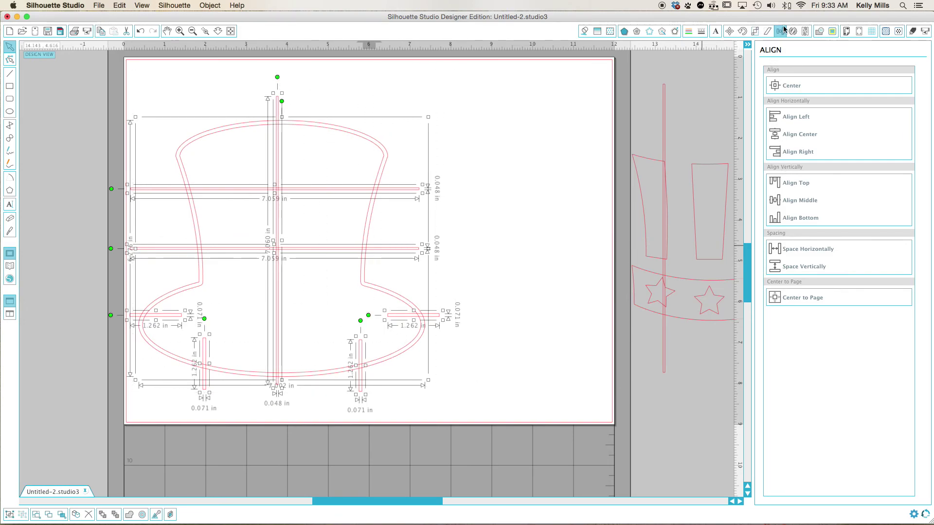
pyautogui.click(819, 32)
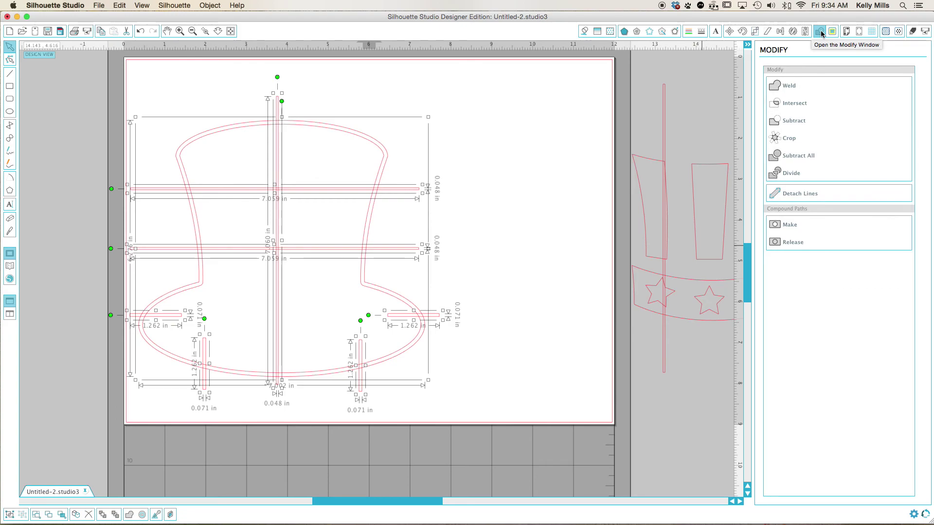
pyautogui.click(785, 122)
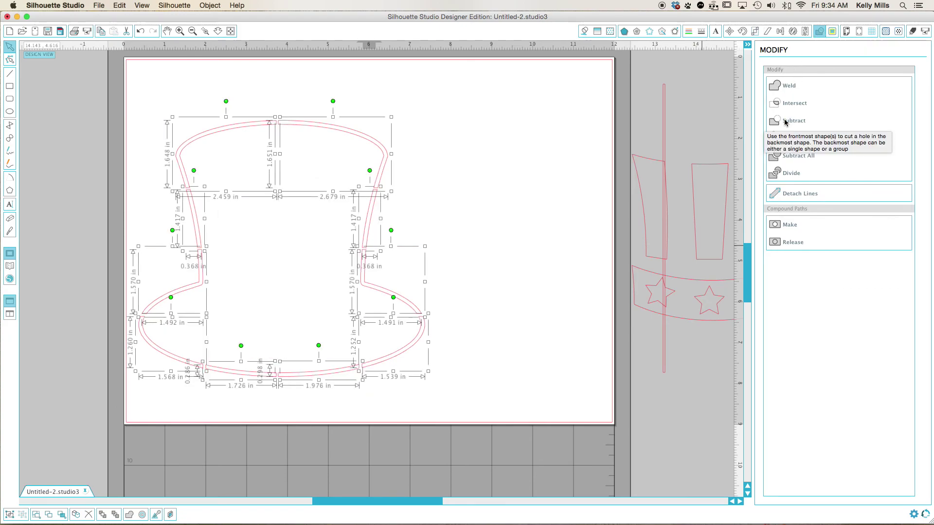
pyautogui.click(519, 242)
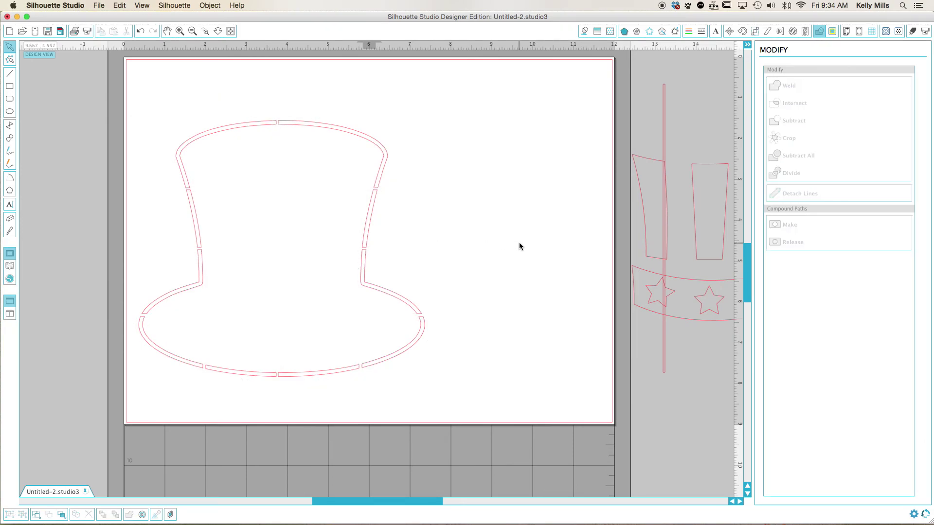
# Step: Group all the separate segments of the hat frame into one object
pyautogui.moveTo(156, 105); pyautogui.dragTo(459, 395)
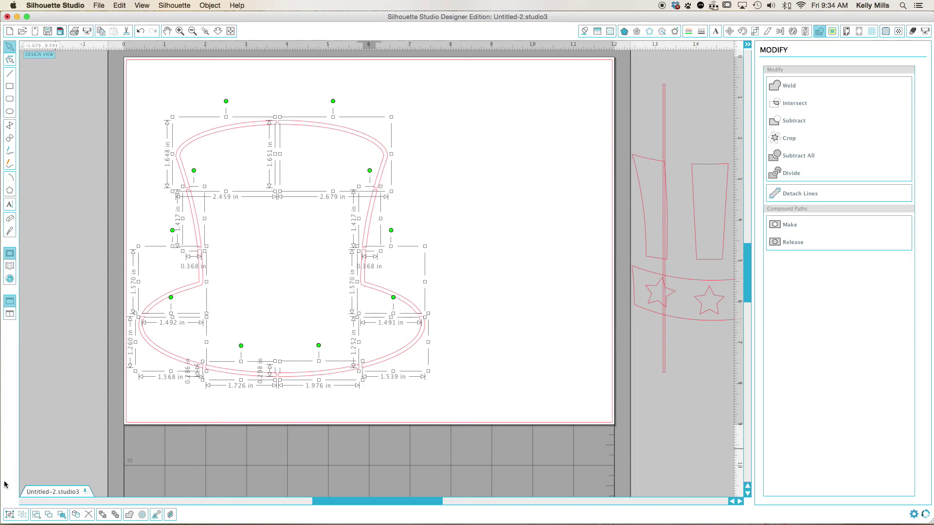
pyautogui.click(9, 515)
pyautogui.click(491, 307)
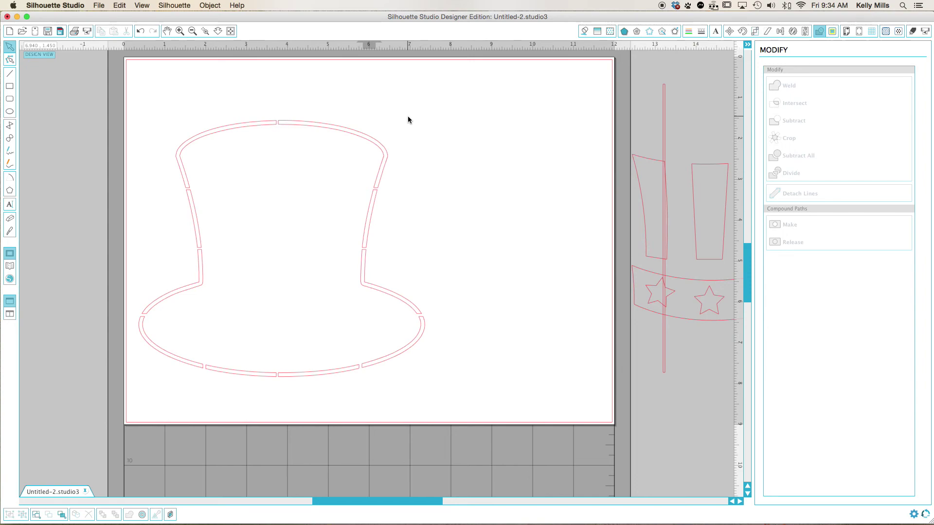
# Step: Fill the grouped hat frame with black and make its outline colour transparent
pyautogui.click(193, 138)
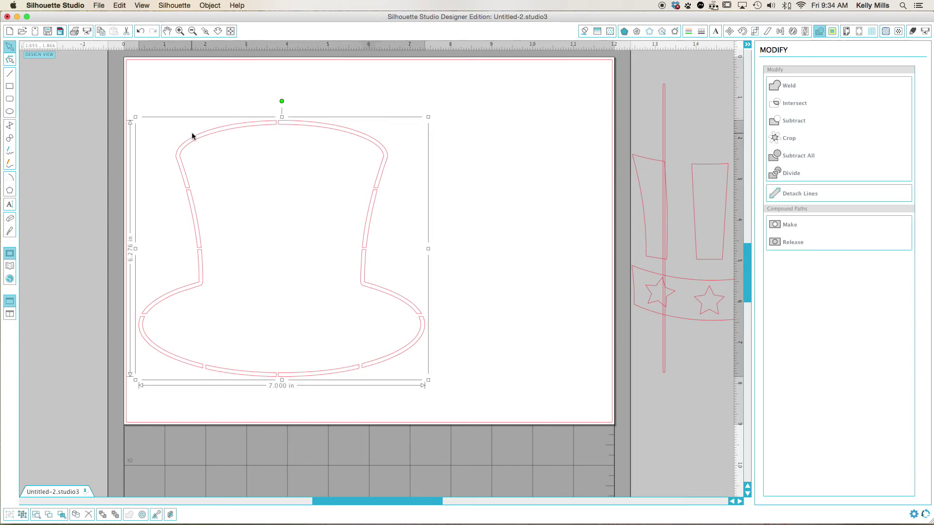
pyautogui.click(584, 31)
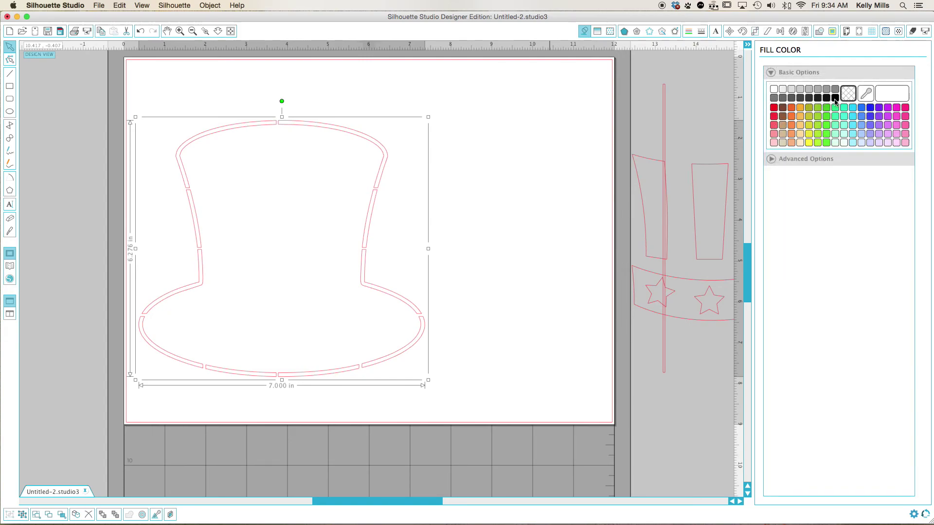
pyautogui.click(835, 99)
pyautogui.click(688, 32)
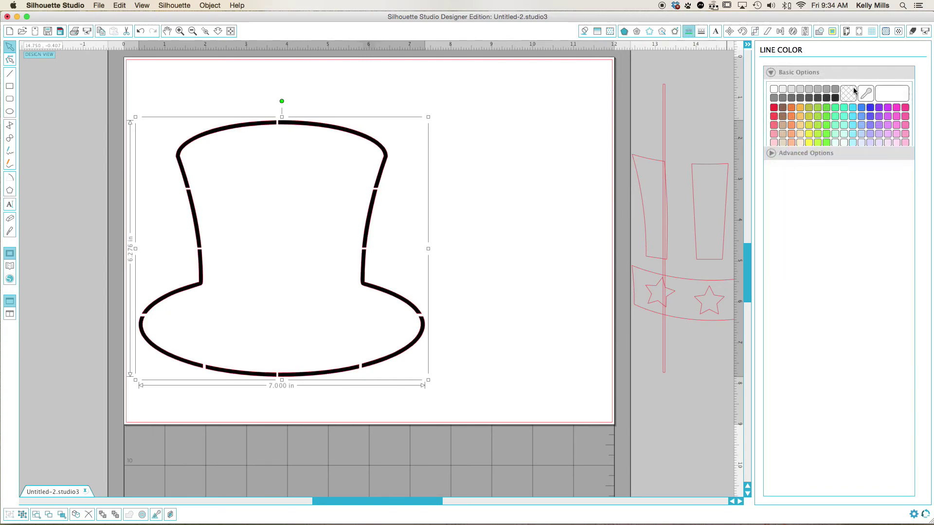
pyautogui.click(554, 237)
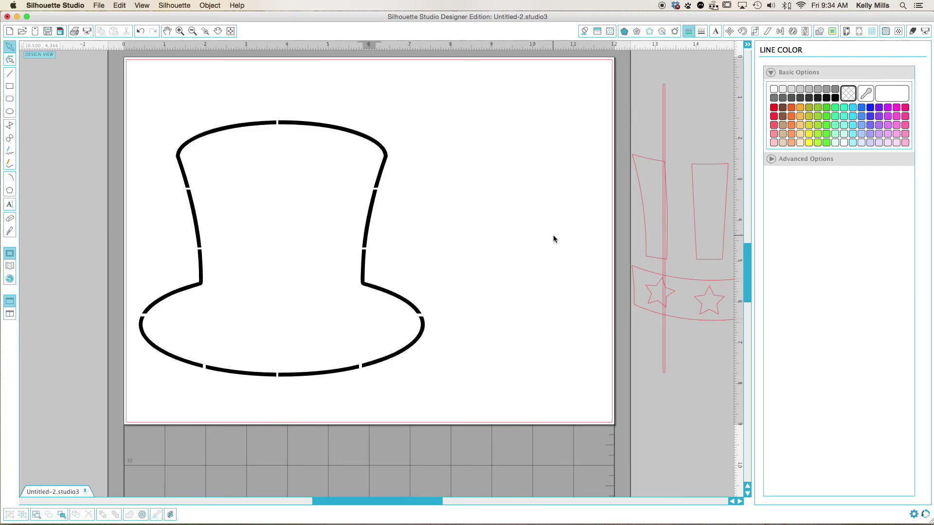
# Step: Move the grouped stripes and star band back onto the page beside the hat and ungroup them
pyautogui.moveTo(645, 272); pyautogui.dragTo(439, 263)
pyautogui.rightClick(439, 263)
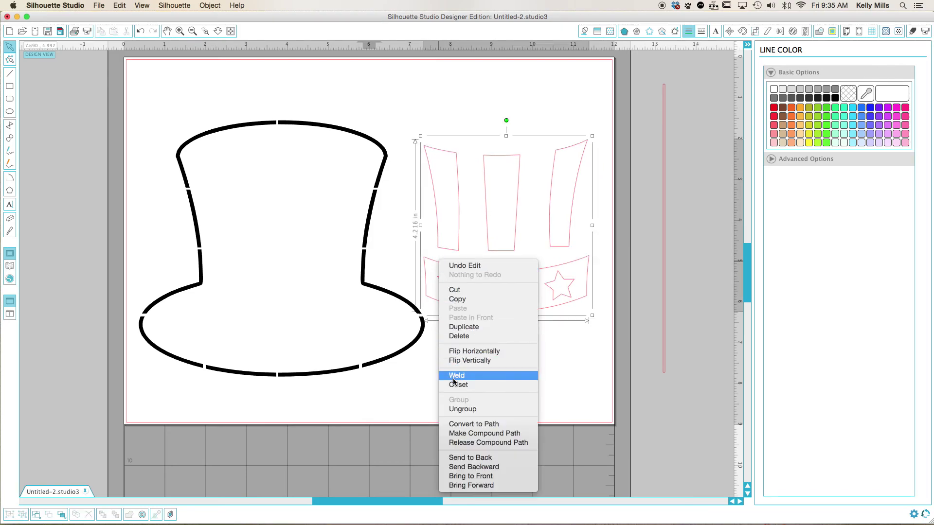
pyautogui.click(549, 241)
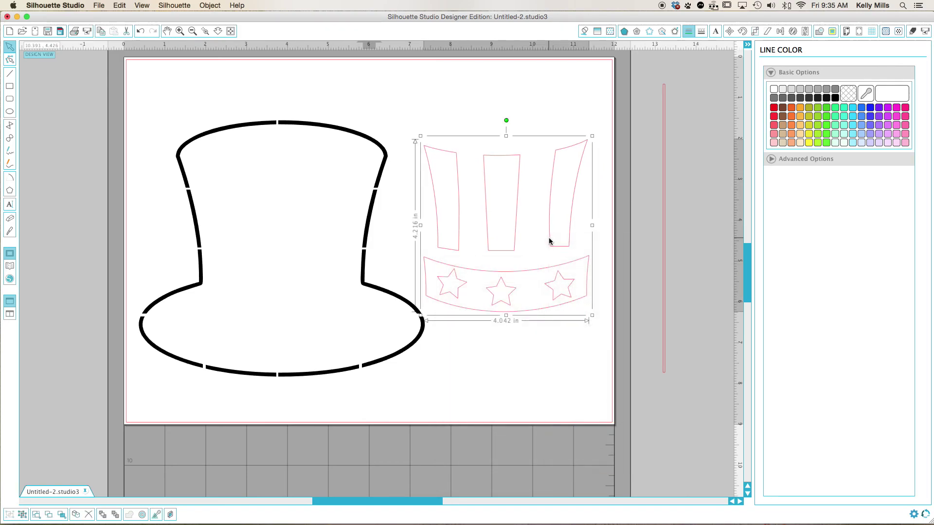
pyautogui.rightClick(549, 241)
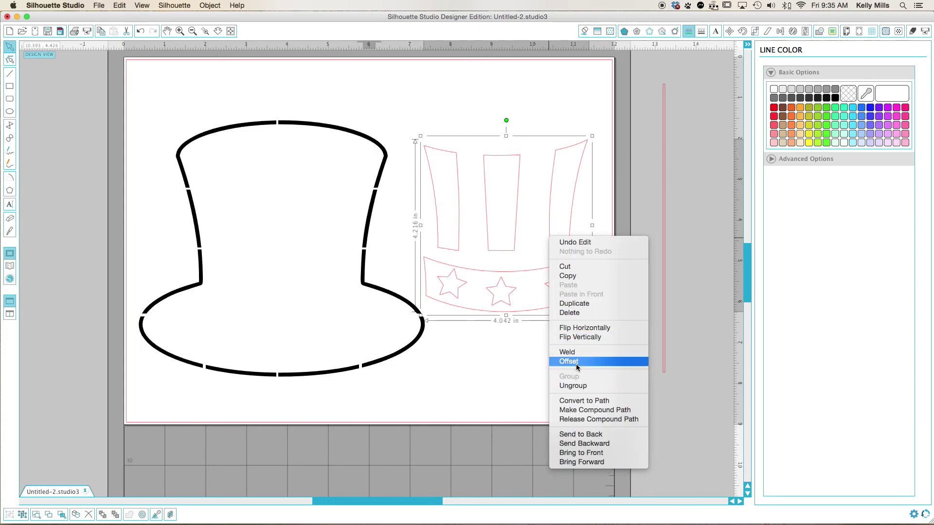
pyautogui.click(573, 387)
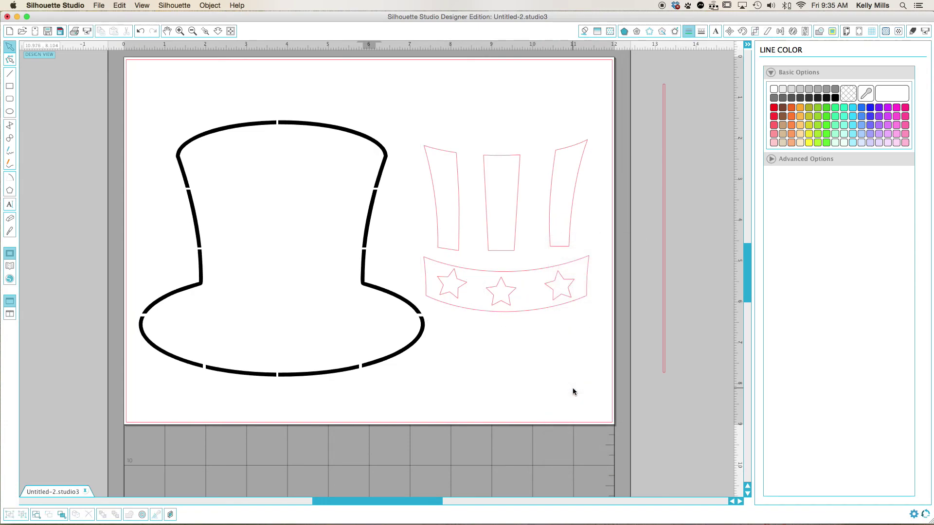
# Step: Ungroup the remaining nested group so each stripe, the band and each star become separate shapes
pyautogui.click(456, 249)
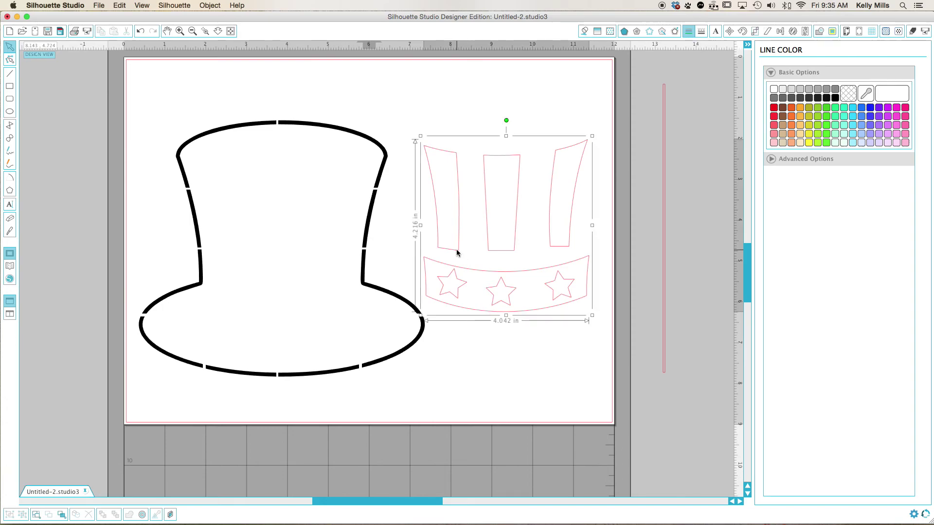
pyautogui.click(467, 332)
pyautogui.click(492, 254)
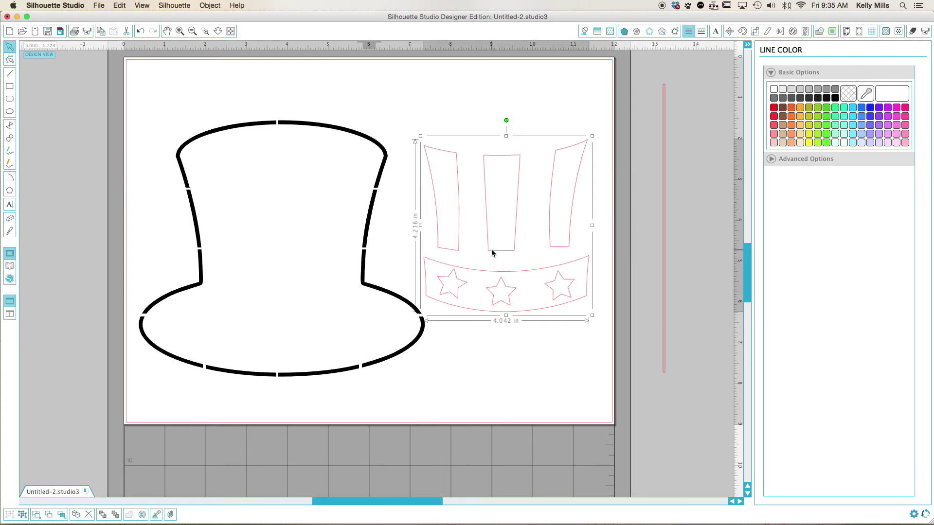
pyautogui.rightClick(492, 252)
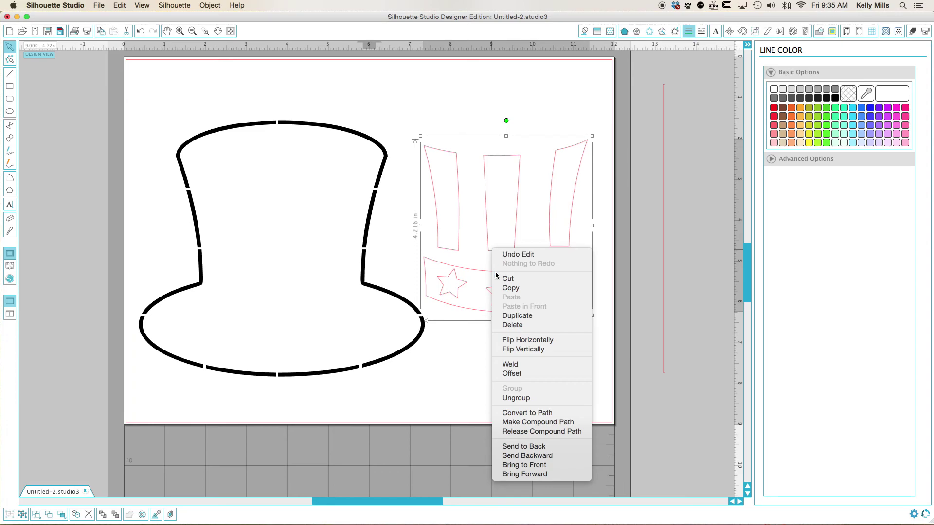
pyautogui.click(506, 396)
pyautogui.click(507, 397)
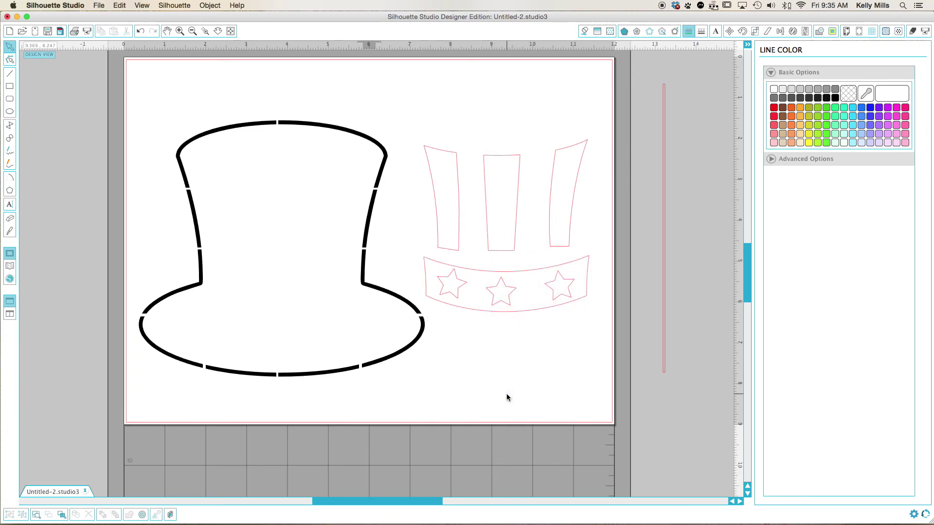
# Step: Create a rounded internal offset of the three stripes with a distance of 0.053 in
pyautogui.click(459, 237)
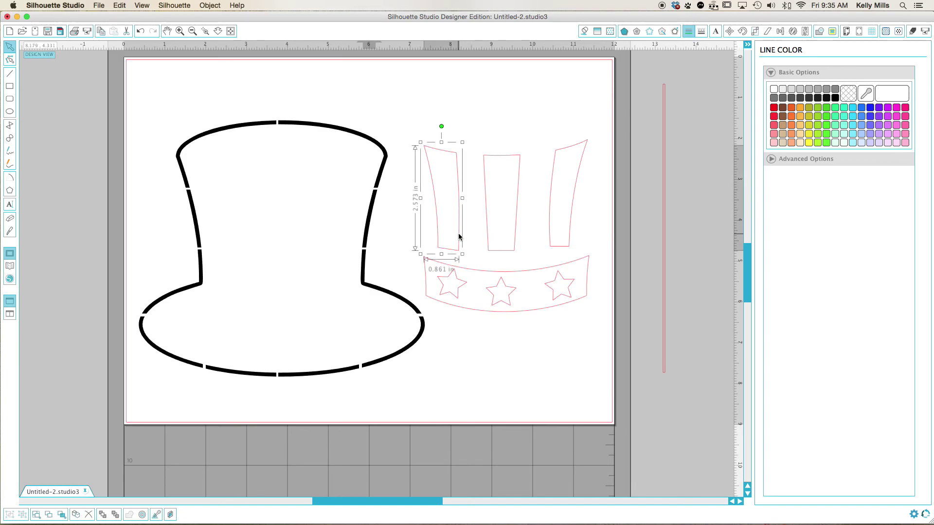
pyautogui.keyDown('shift'); pyautogui.click(507, 251); pyautogui.keyUp('shift')
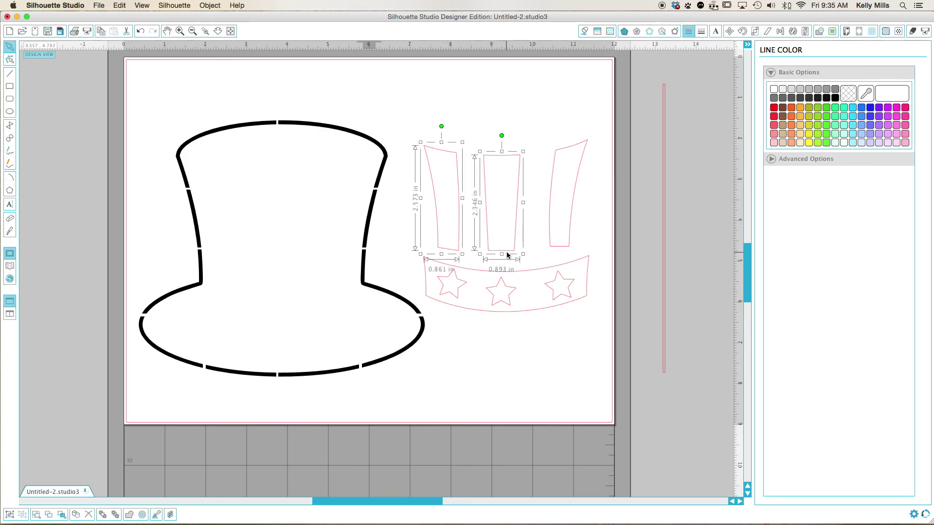
pyautogui.keyDown('shift'); pyautogui.click(556, 248); pyautogui.keyUp('shift')
pyautogui.click(674, 31)
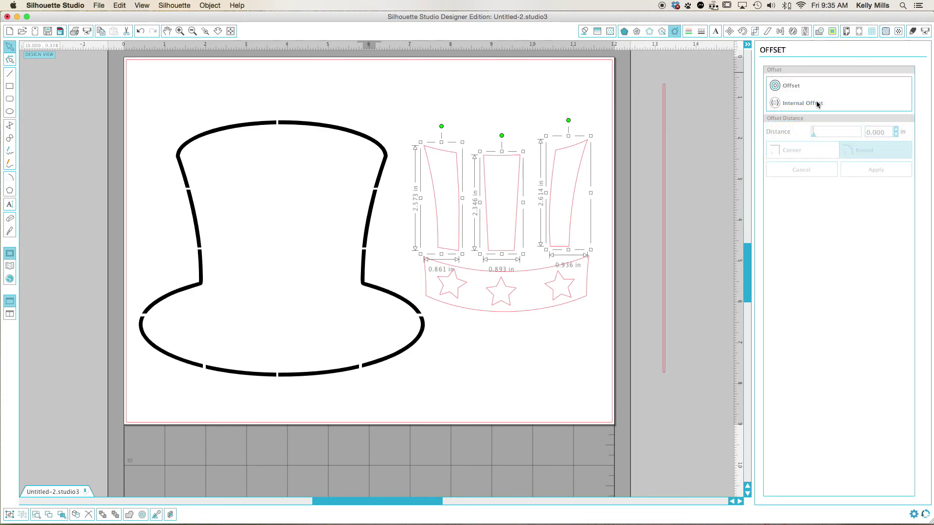
pyautogui.click(817, 104)
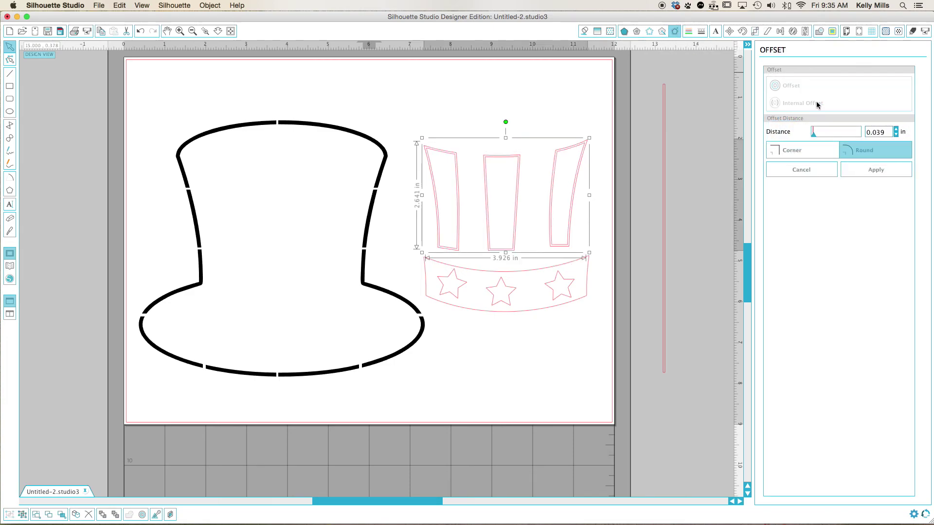
pyautogui.click(896, 130)
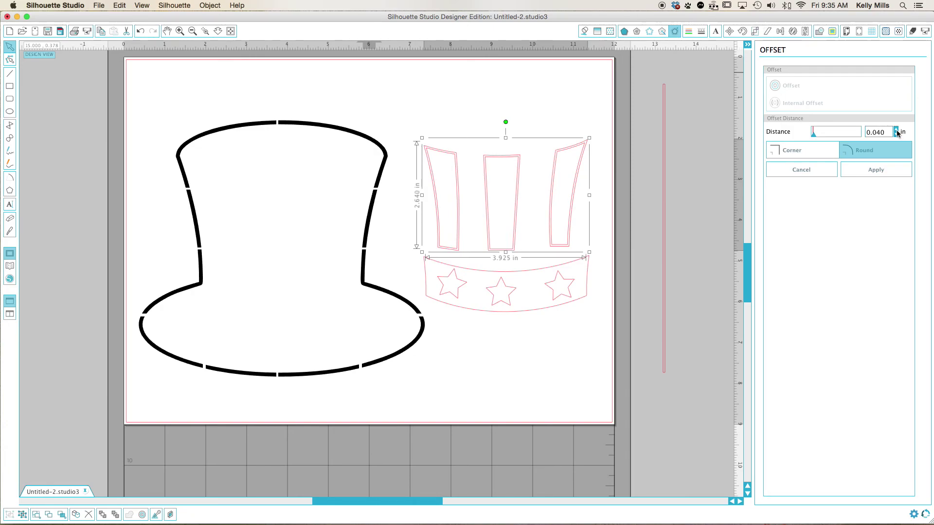
pyautogui.click(897, 131)
pyautogui.click(896, 130)
pyautogui.click(897, 130)
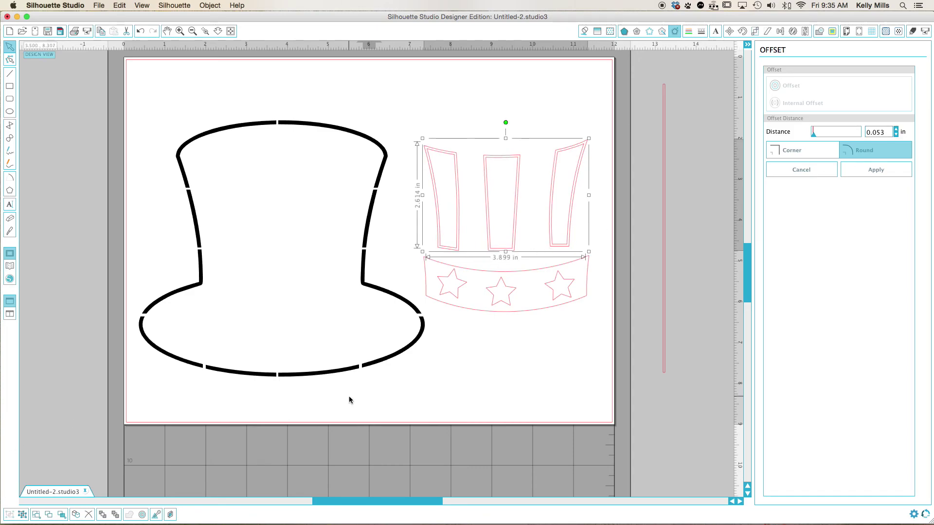
# Step: Group the three inner offset outlines of the stripes
pyautogui.rightClick(515, 250)
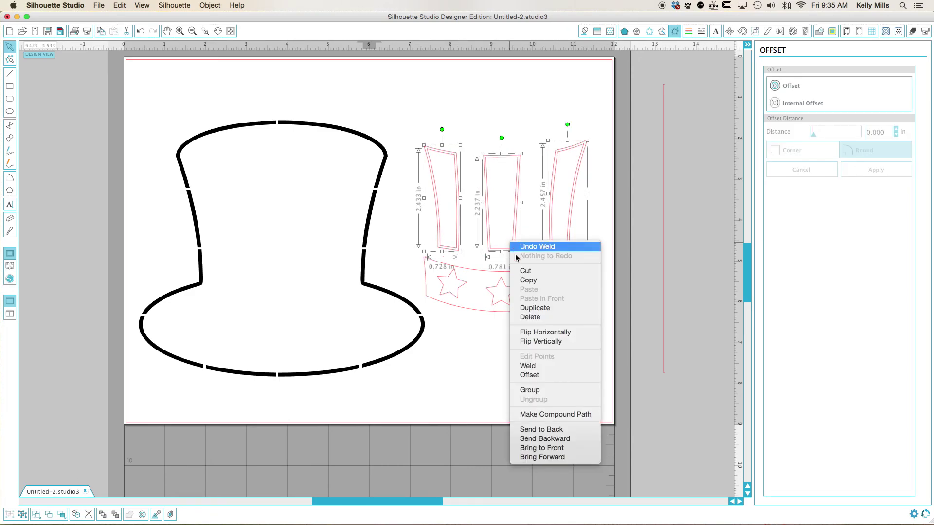
pyautogui.click(523, 391)
pyautogui.click(523, 395)
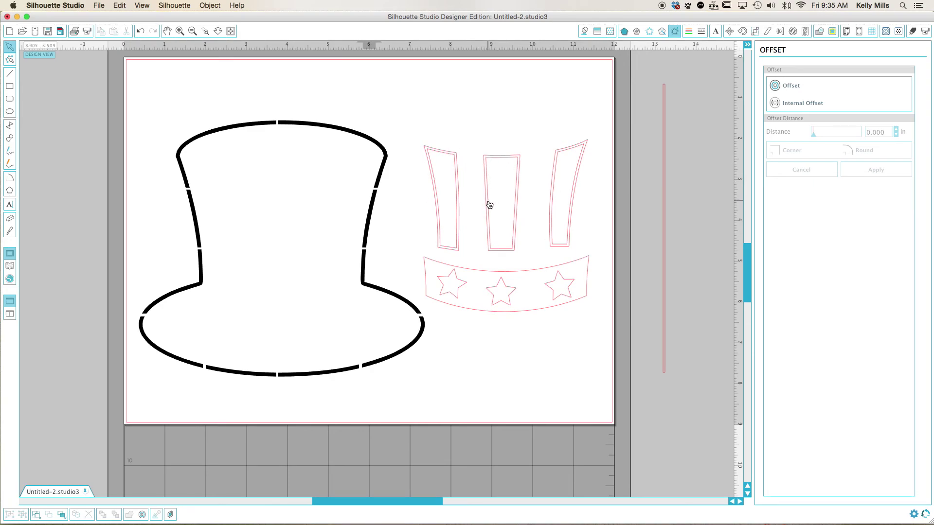
# Step: Move the three stars together out of the curved band and place them just below it
pyautogui.click(477, 274)
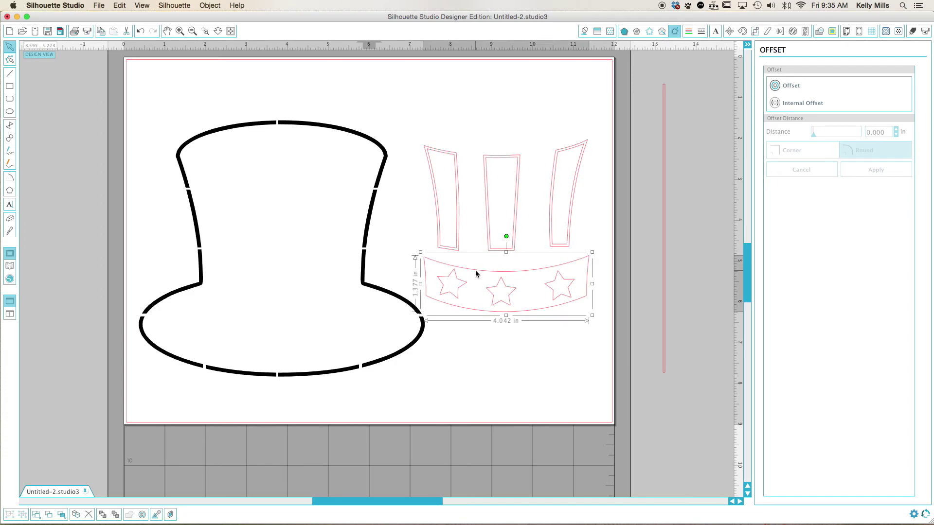
pyautogui.rightClick(466, 284)
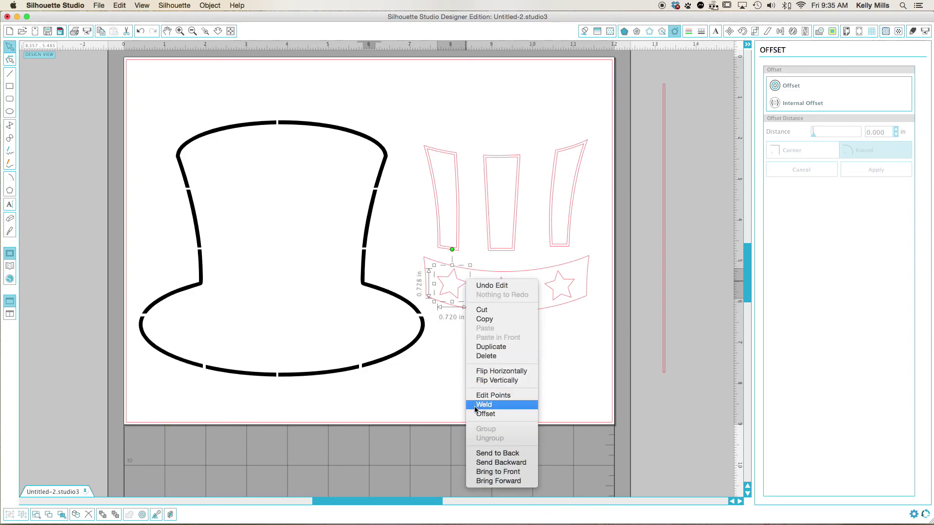
pyautogui.click(446, 381)
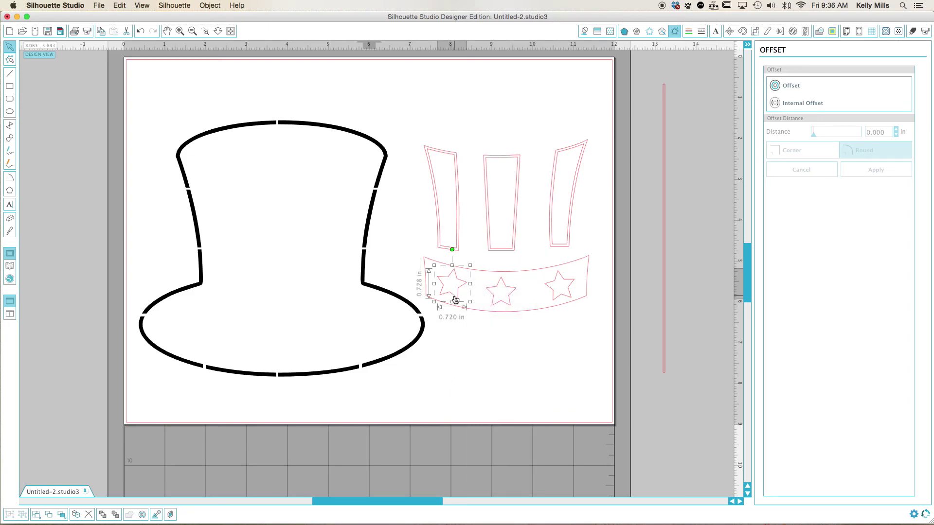
pyautogui.keyDown('shift'); pyautogui.click(506, 299); pyautogui.keyUp('shift')
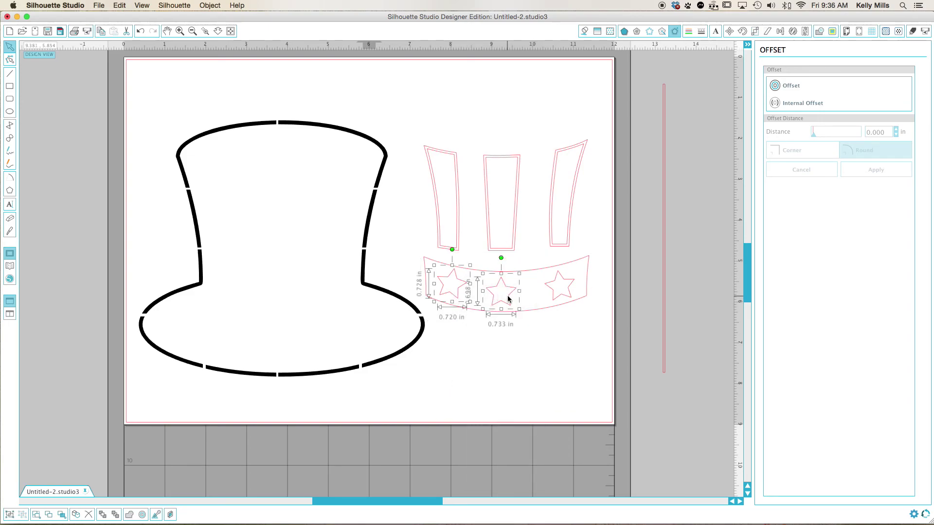
pyautogui.keyDown('shift'); pyautogui.click(572, 285); pyautogui.keyUp('shift')
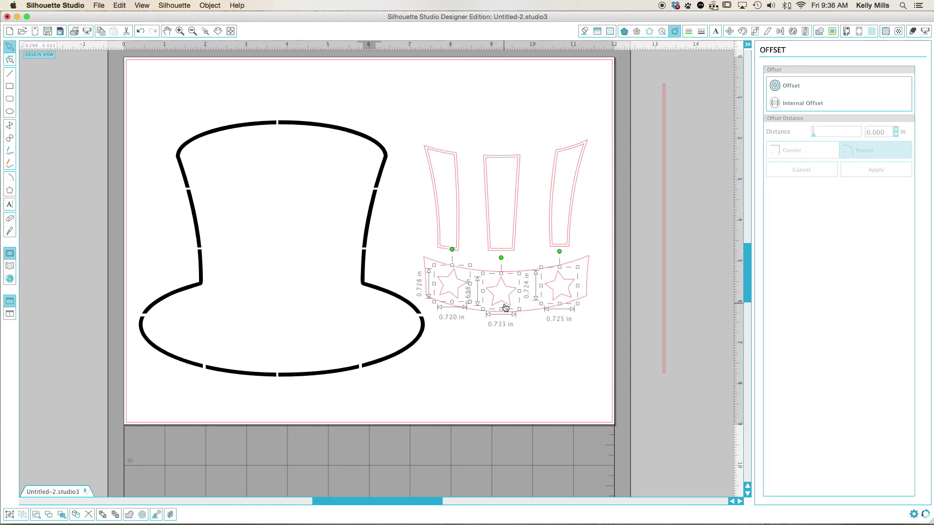
pyautogui.moveTo(506, 307); pyautogui.dragTo(505, 368)
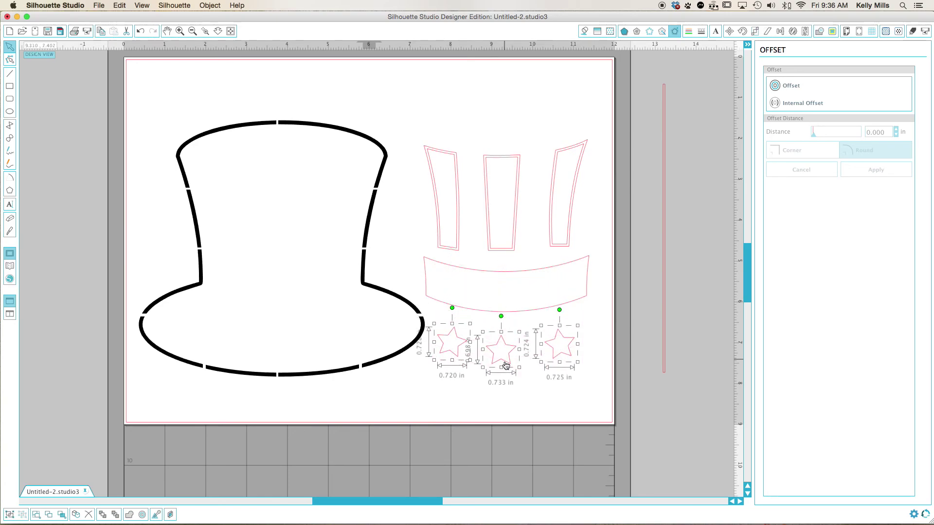
# Step: Create a rounded internal offset of the curved band
pyautogui.click(503, 275)
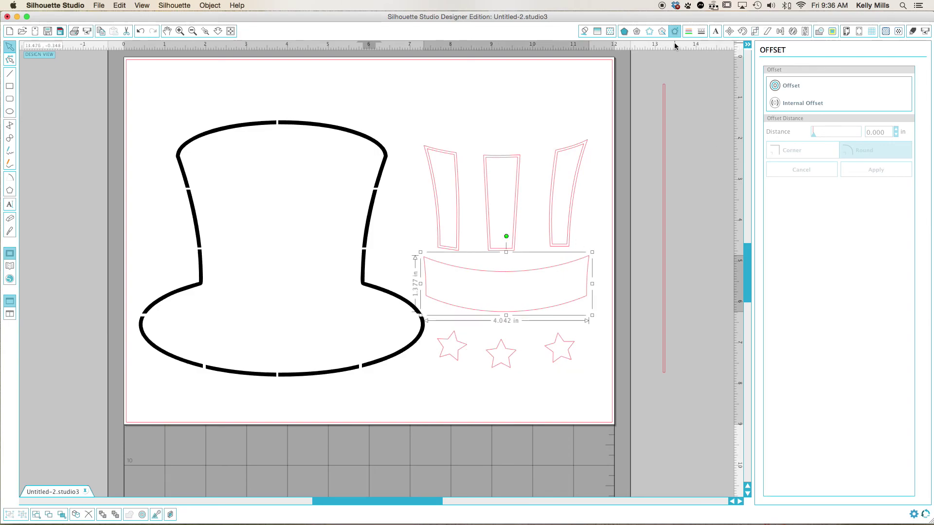
pyautogui.click(825, 106)
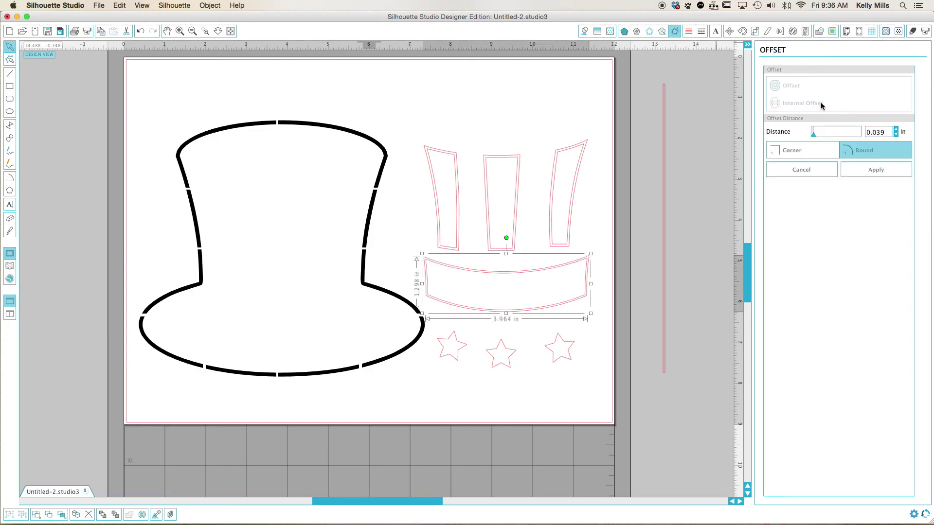
pyautogui.click(896, 130)
pyautogui.click(897, 131)
pyautogui.click(896, 130)
pyautogui.click(896, 130)
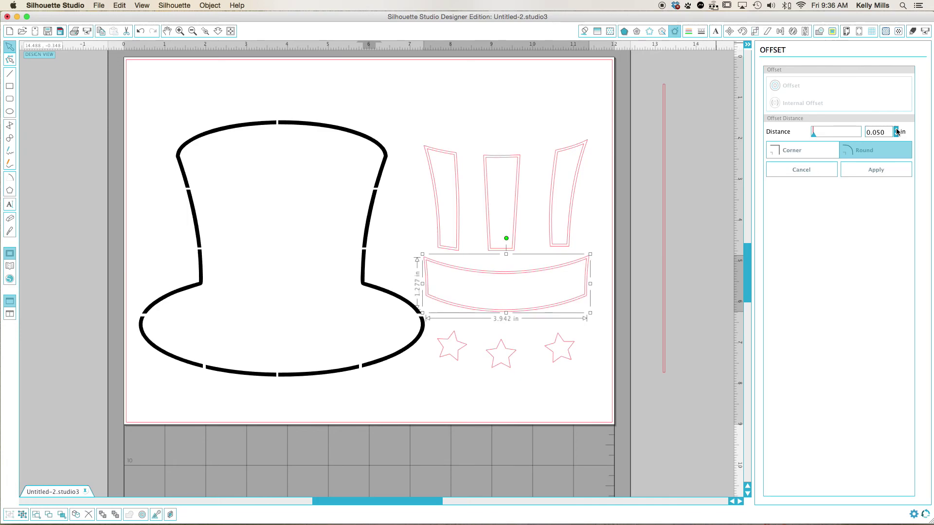
pyautogui.click(896, 130)
pyautogui.click(896, 130)
pyautogui.rightClick(480, 305)
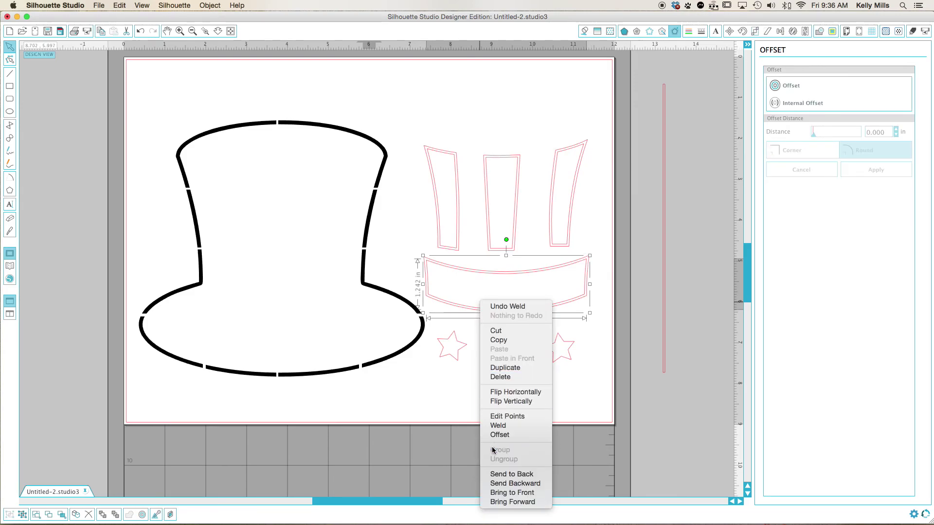
pyautogui.click(457, 400)
pyautogui.click(414, 255)
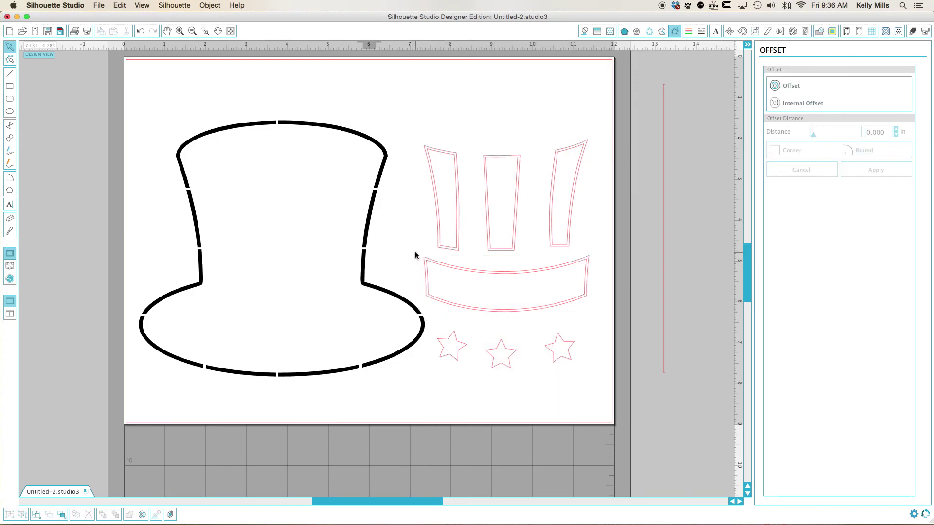
# Step: Group the curved band's outline with its internal offset
pyautogui.click(442, 275)
pyautogui.rightClick(442, 275)
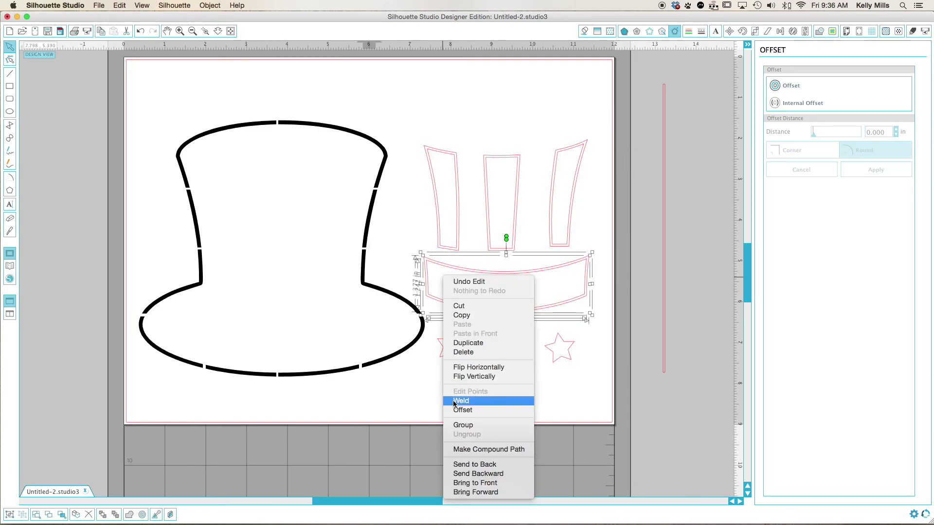
pyautogui.click(455, 402)
pyautogui.rightClick(445, 299)
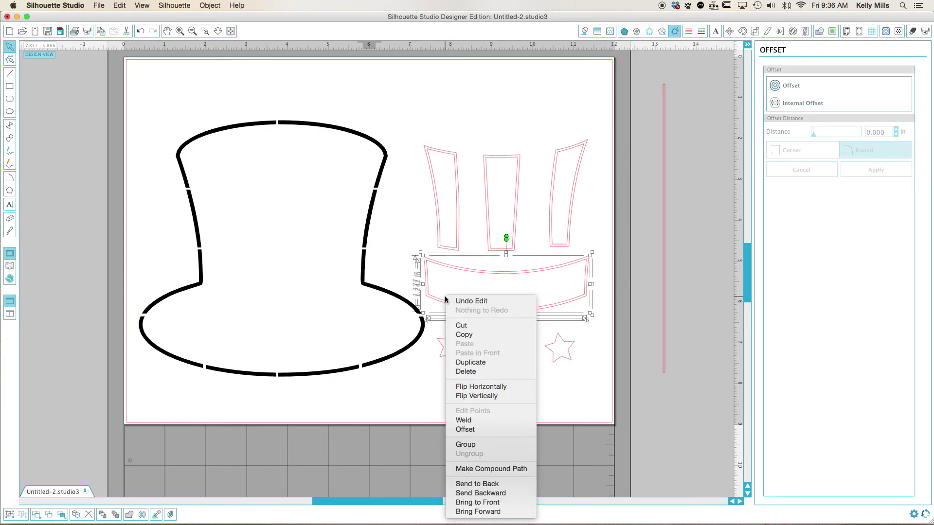
pyautogui.click(457, 443)
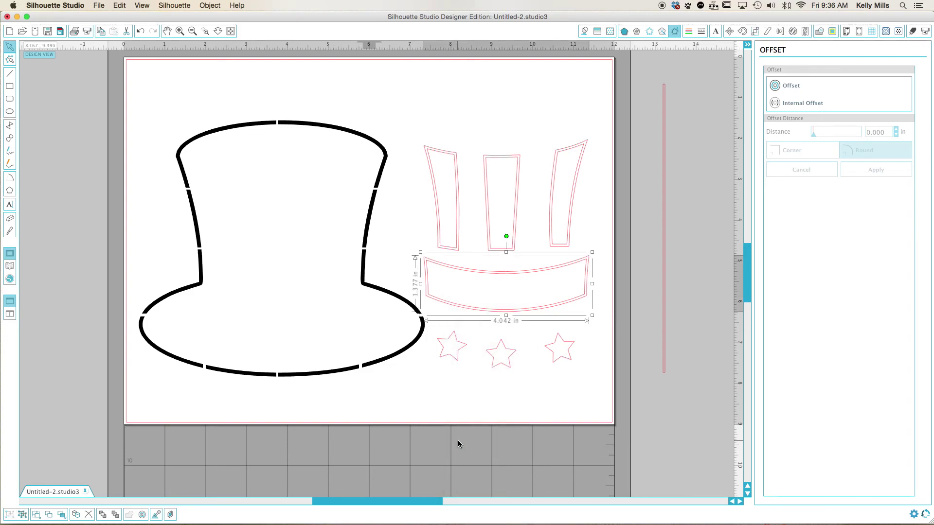
pyautogui.click(477, 414)
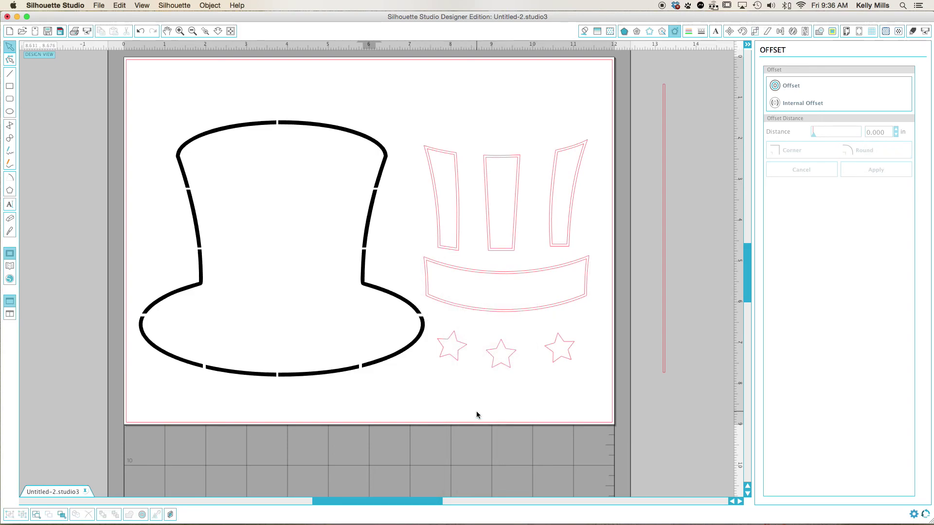
# Step: Create a rounded internal offset of the three stars with a distance of 0.047 in
pyautogui.click(458, 359)
pyautogui.keyDown('shift'); pyautogui.click(500, 365); pyautogui.keyUp('shift')
pyautogui.keyDown('shift'); pyautogui.click(565, 361); pyautogui.keyUp('shift')
pyautogui.click(794, 103)
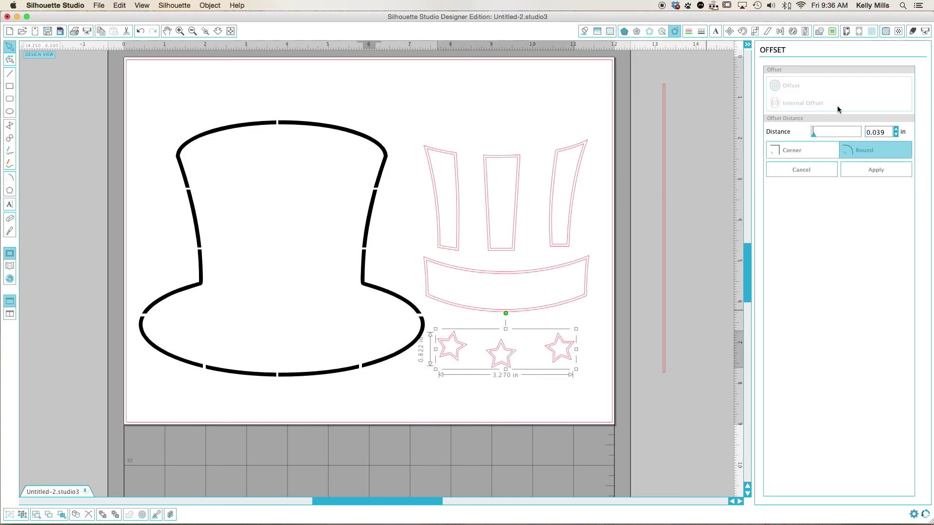
pyautogui.click(897, 130)
pyautogui.click(523, 398)
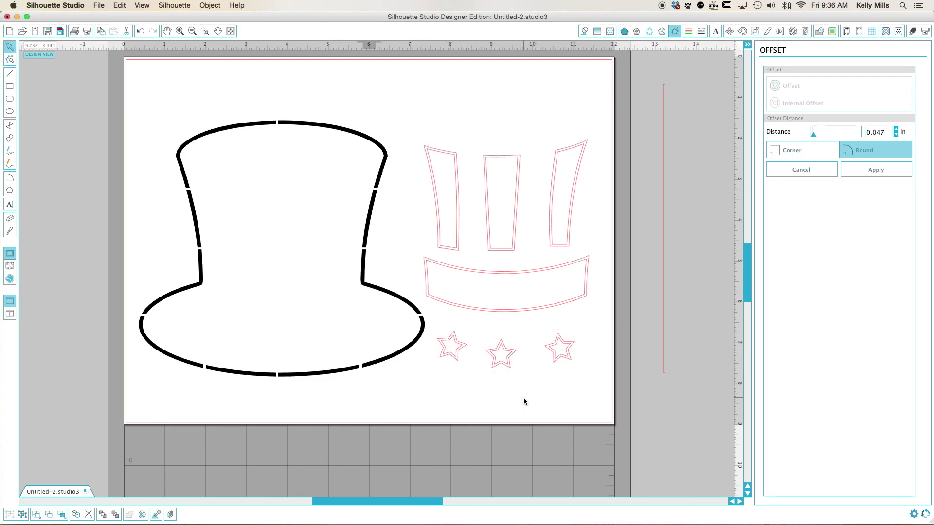
# Step: Group the three stars together with their internal offset outlines
pyautogui.moveTo(584, 325); pyautogui.dragTo(428, 376)
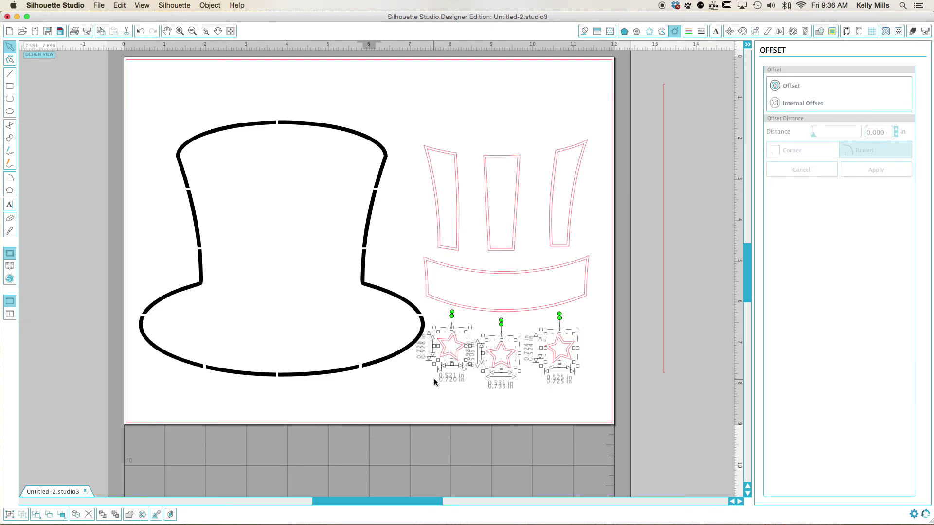
pyautogui.rightClick(450, 359)
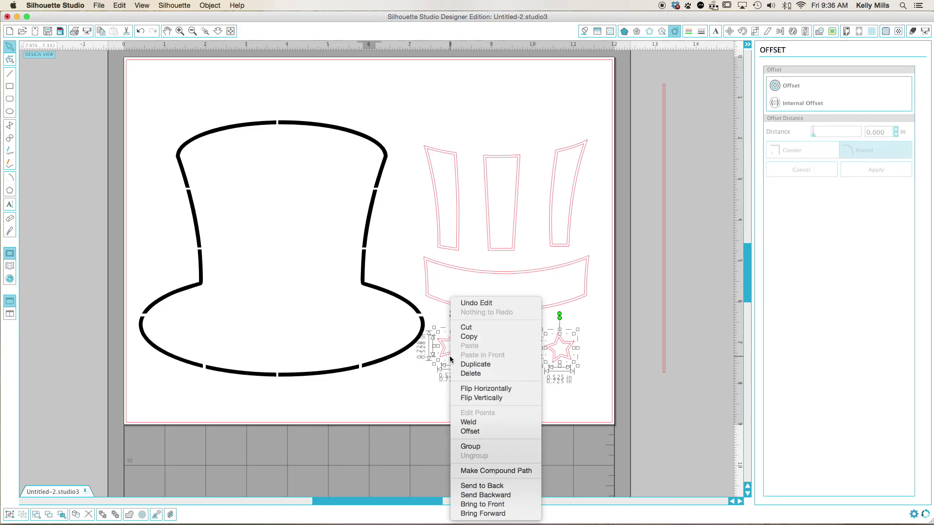
pyautogui.click(463, 432)
pyautogui.press('super+z')
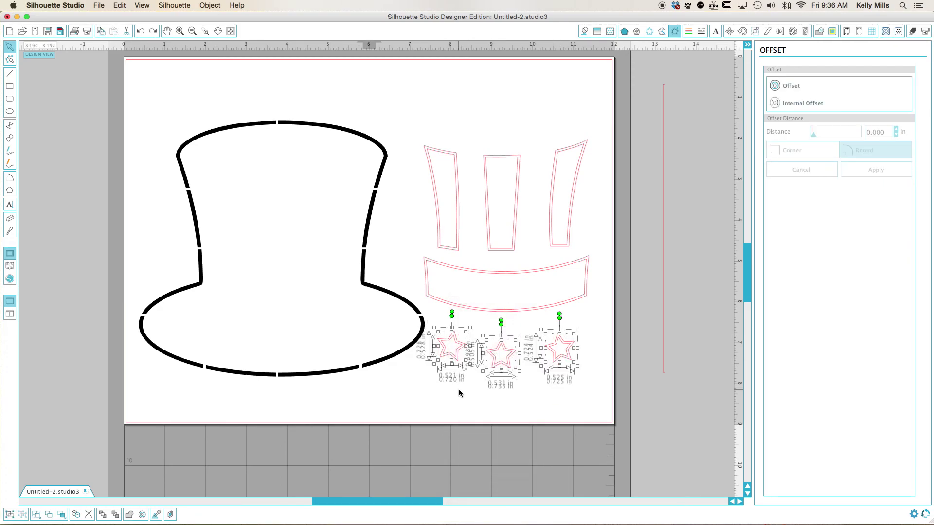
pyautogui.rightClick(451, 357)
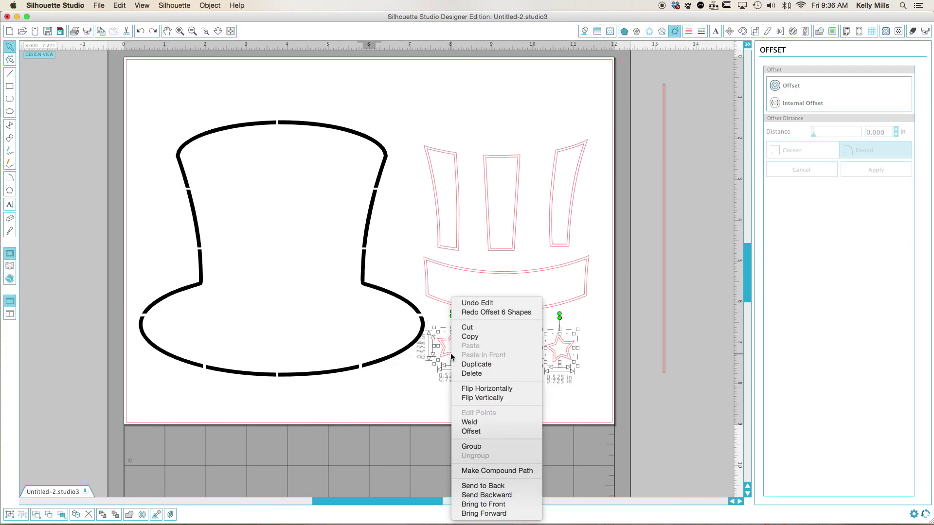
pyautogui.click(467, 445)
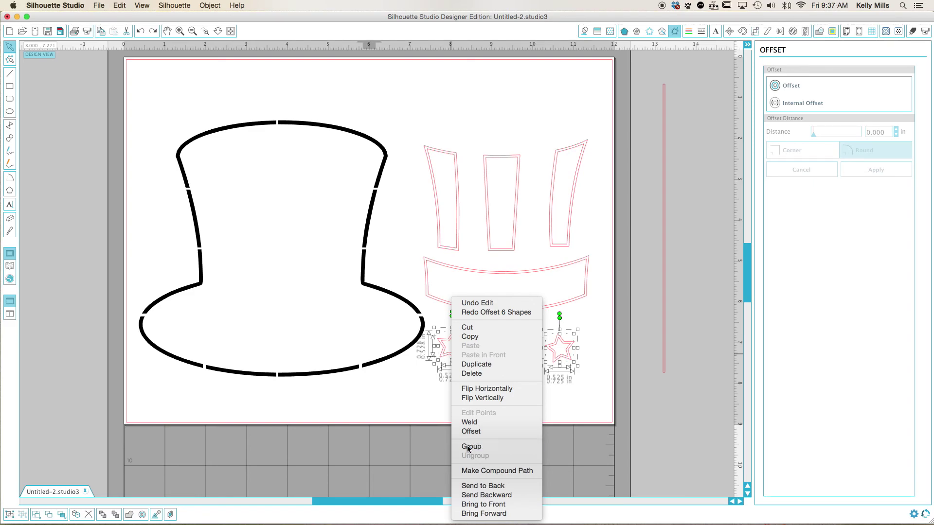
pyautogui.click(546, 403)
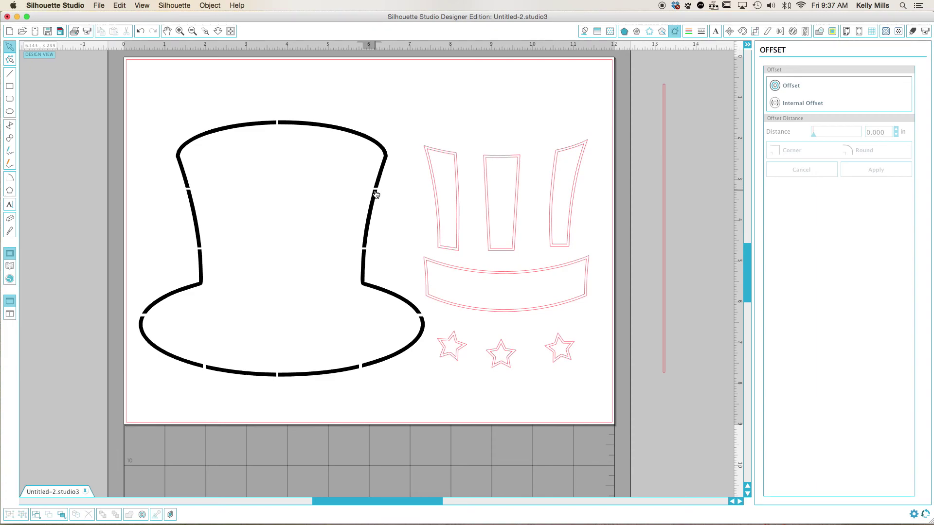
# Step: Duplicate the thin vertical strip several times and spread the copies out beside the page
pyautogui.click(665, 260)
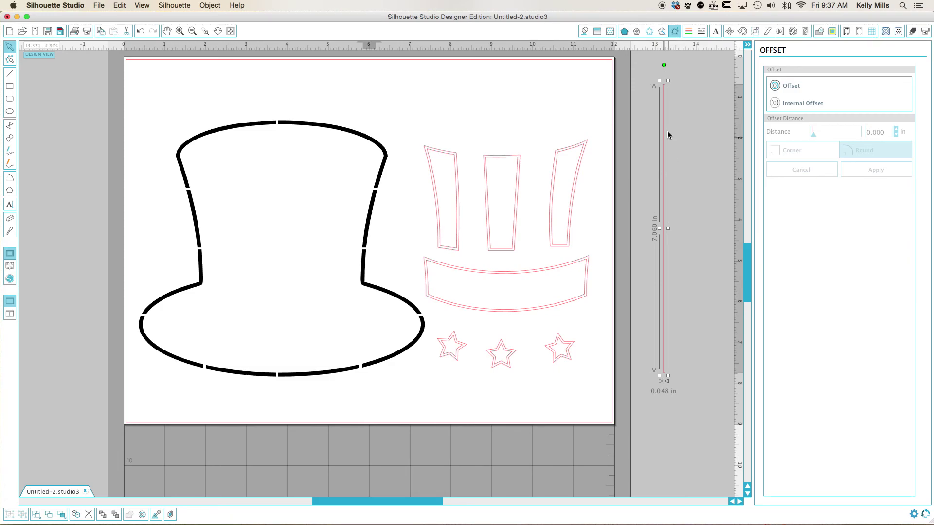
pyautogui.press('super+d')
pyautogui.moveTo(666, 126); pyautogui.dragTo(647, 125)
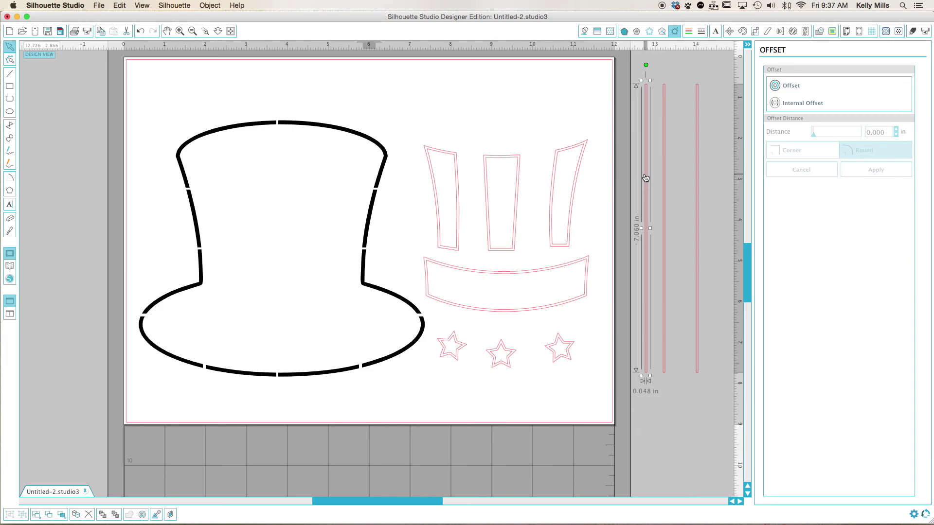
pyautogui.moveTo(645, 178)
pyautogui.mouseDown()
pyautogui.moveTo(567, 163)
pyautogui.moveTo(567, 130)
pyautogui.moveTo(603, 138)
pyautogui.moveTo(642, 179)
pyautogui.mouseUp()
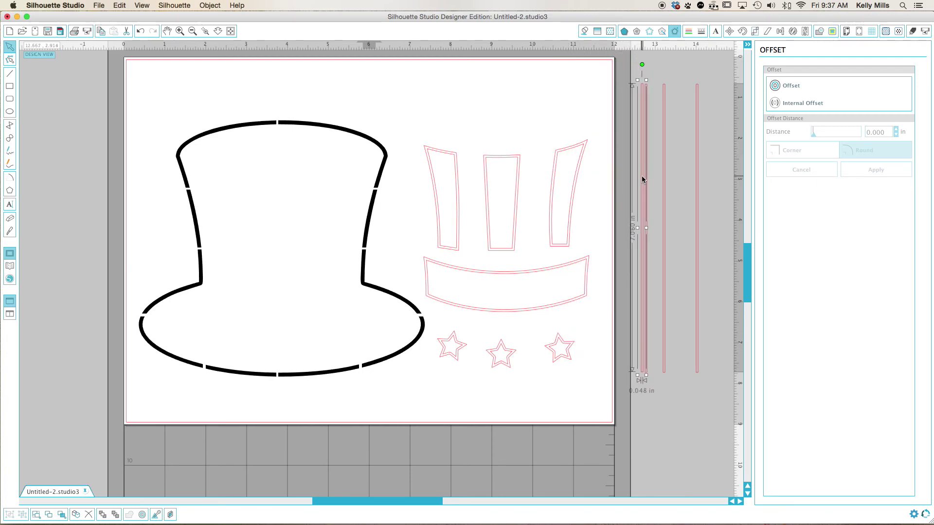
# Step: Move the black hat frame away from the stripes and band, partly off the page
pyautogui.click(410, 130)
pyautogui.moveTo(410, 131); pyautogui.dragTo(578, 340)
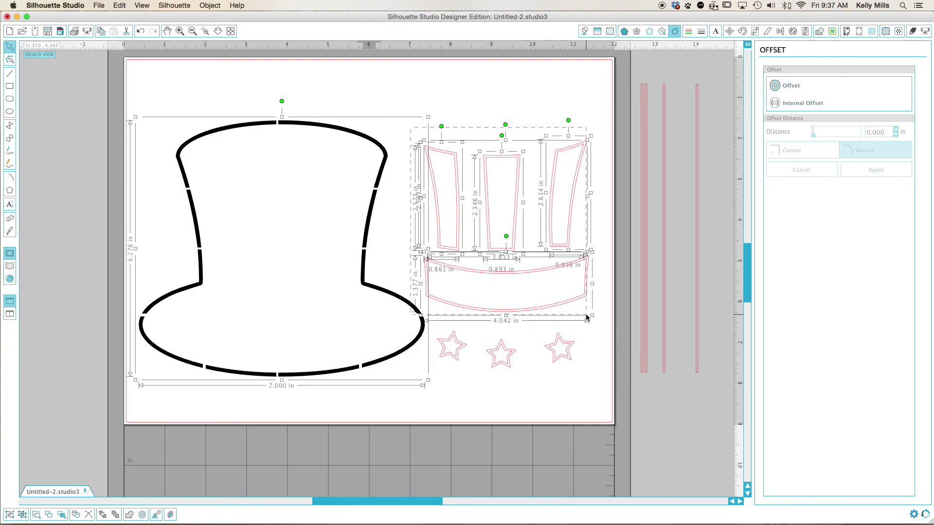
pyautogui.moveTo(376, 365)
pyautogui.mouseDown()
pyautogui.moveTo(280, 366)
pyautogui.moveTo(381, 370)
pyautogui.mouseUp()
pyautogui.click(447, 409)
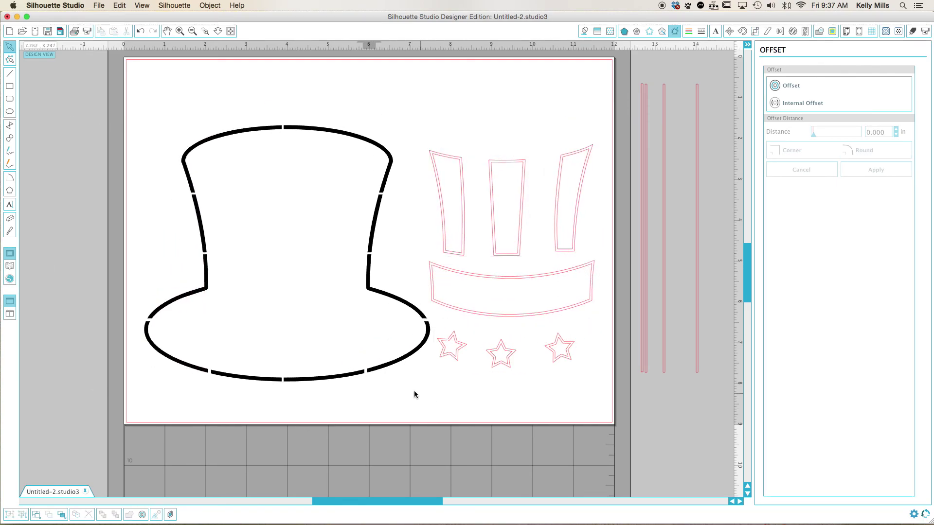
pyautogui.moveTo(387, 369); pyautogui.dragTo(288, 365)
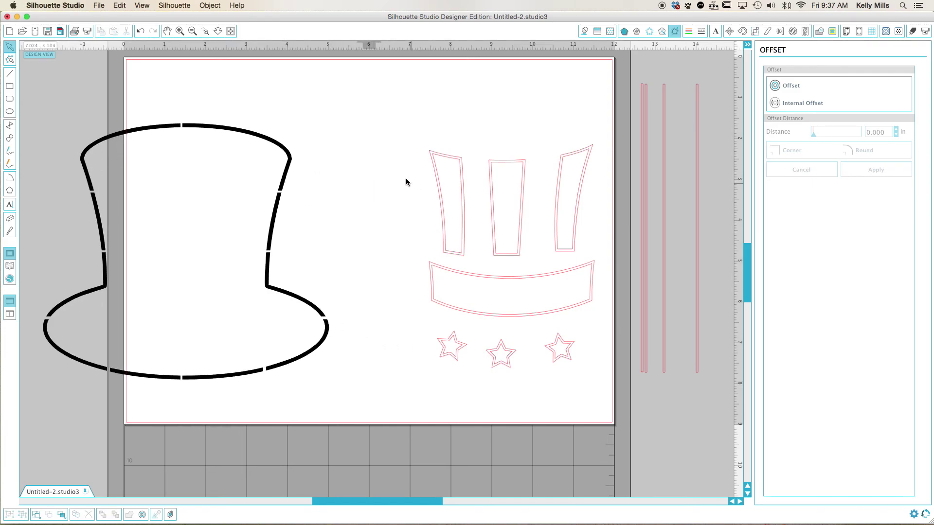
# Step: Combine the outlined stripes, band and stars into one compound path
pyautogui.moveTo(392, 97); pyautogui.dragTo(567, 357)
pyautogui.rightClick(567, 355)
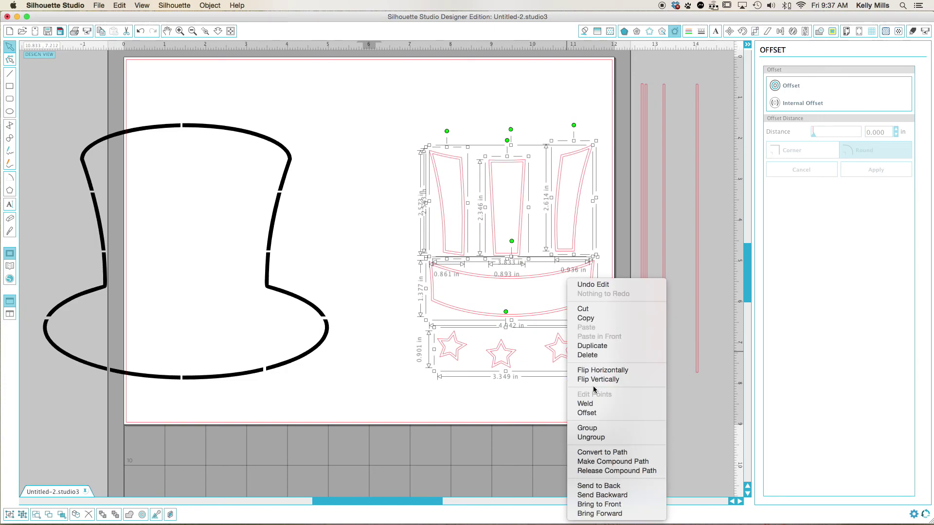
pyautogui.click(596, 464)
pyautogui.click(569, 407)
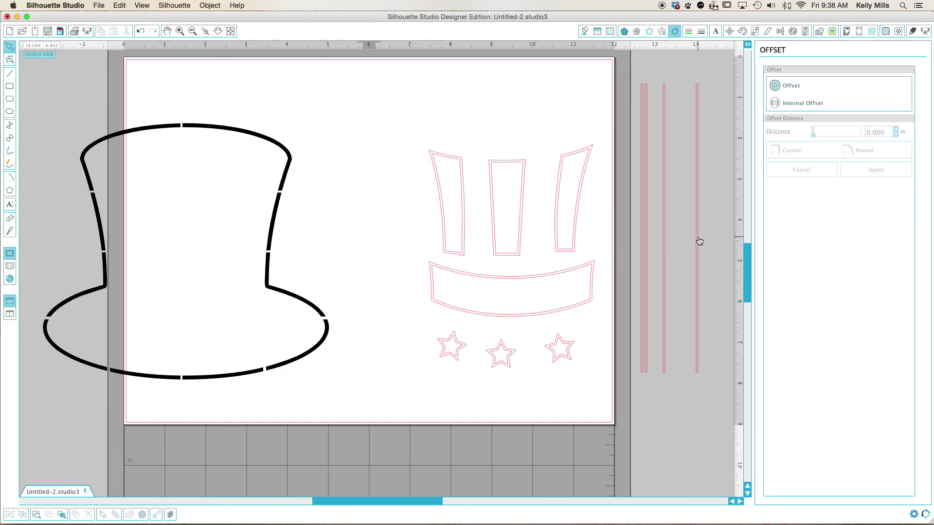
# Step: Place three thin vertical strips over the stripes and band, one running through the middle of each stripe
pyautogui.moveTo(699, 241); pyautogui.dragTo(567, 192)
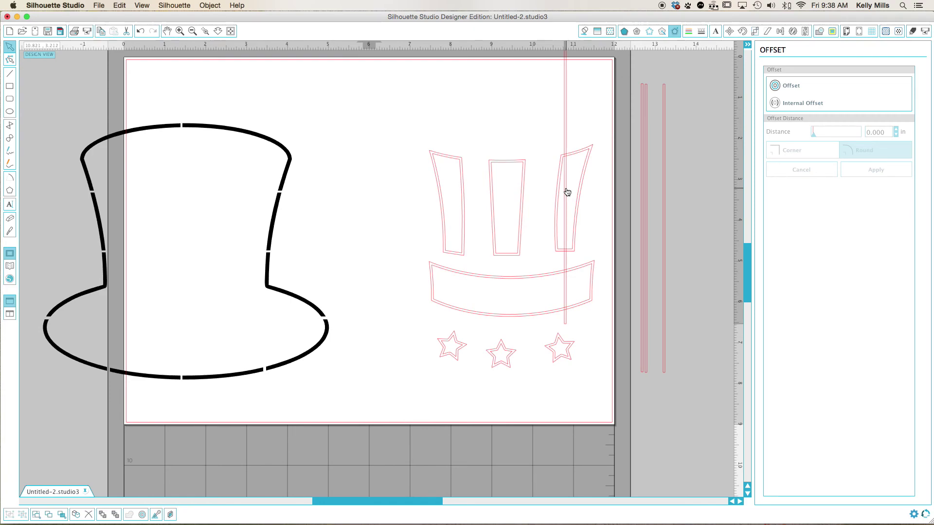
pyautogui.click(567, 192)
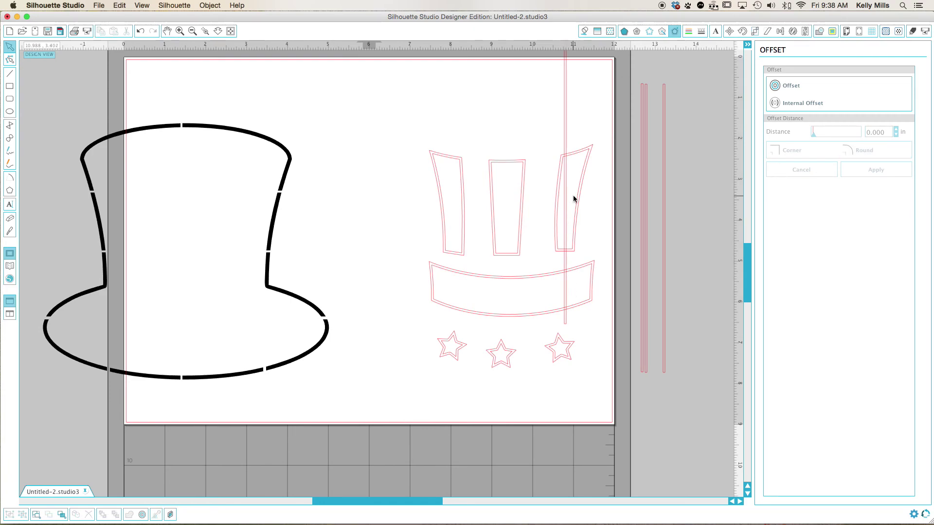
pyautogui.moveTo(566, 170); pyautogui.dragTo(569, 170)
pyautogui.click(568, 169)
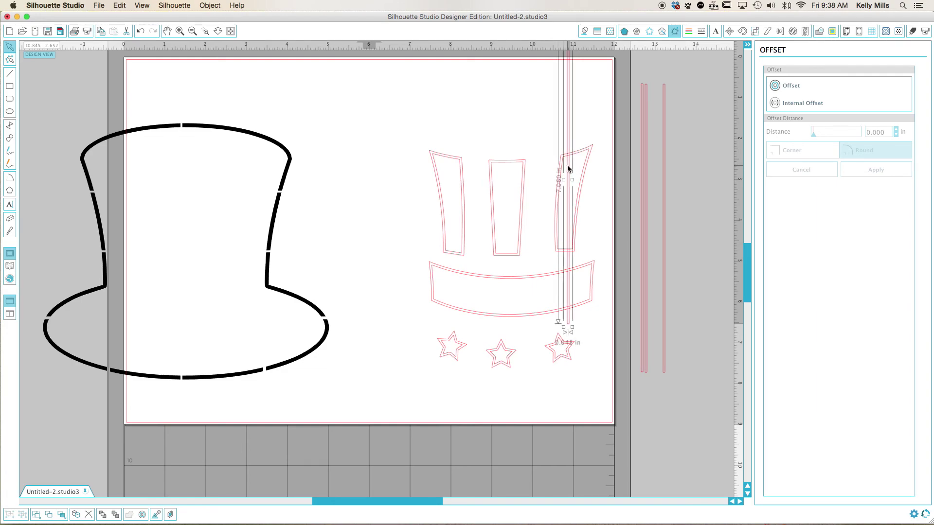
pyautogui.click(676, 206)
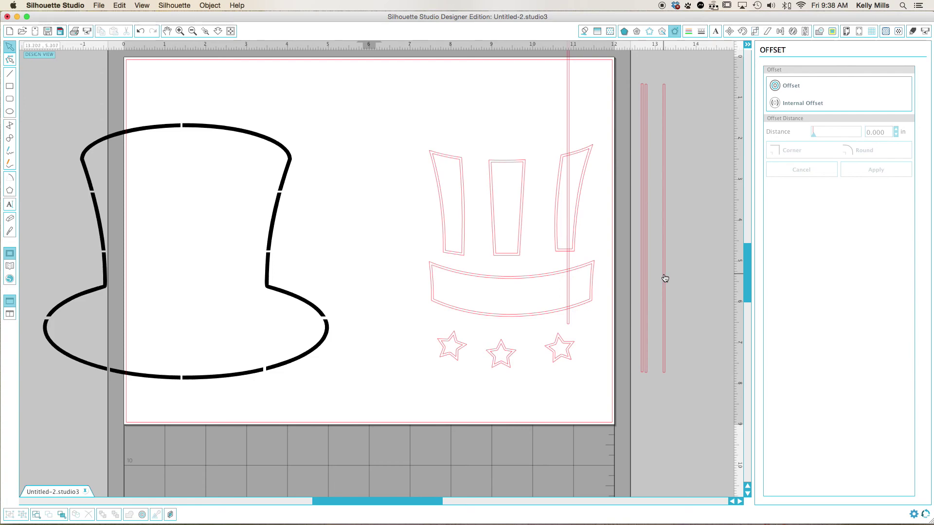
pyautogui.moveTo(665, 278); pyautogui.dragTo(509, 232)
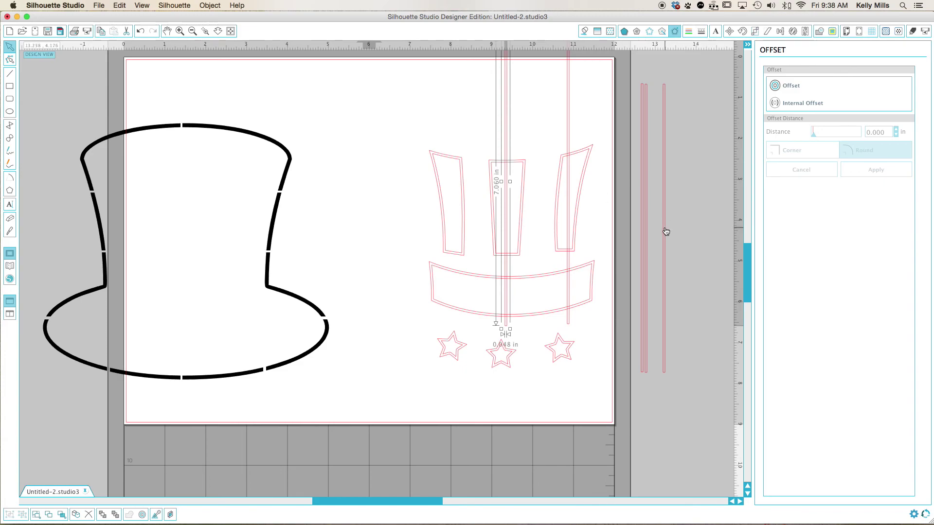
pyautogui.moveTo(665, 231); pyautogui.dragTo(456, 183)
pyautogui.click(390, 214)
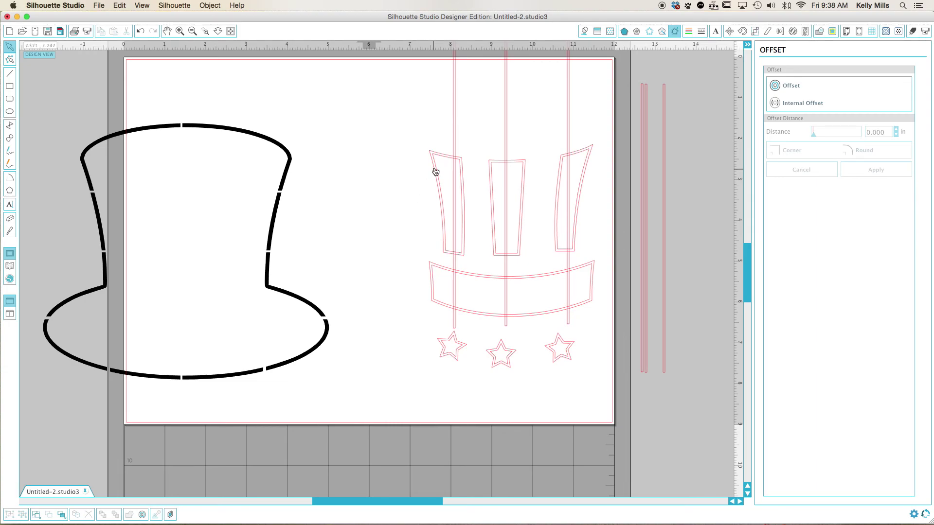
# Step: Subtract the three vertical strips from the compound path to cut bridge gaps in the stripes and band
pyautogui.moveTo(407, 131); pyautogui.dragTo(619, 359)
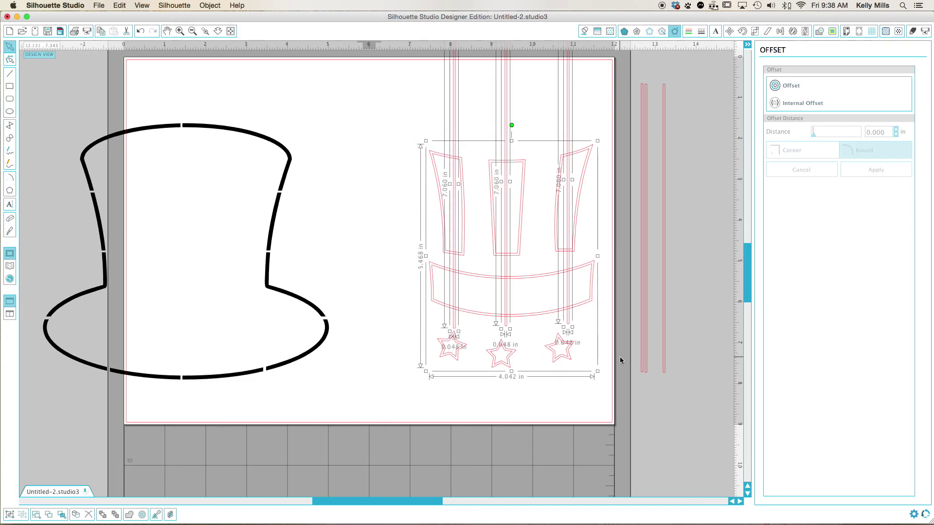
pyautogui.click(819, 31)
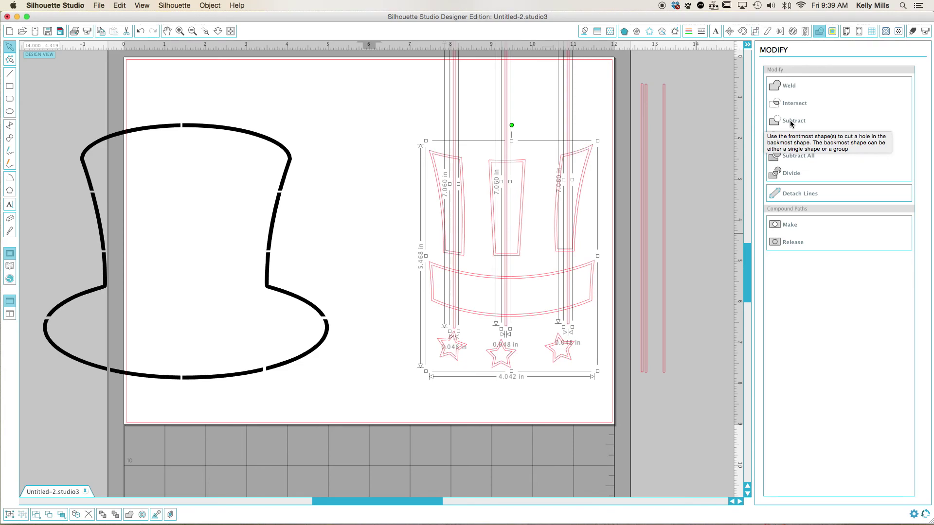
pyautogui.click(790, 124)
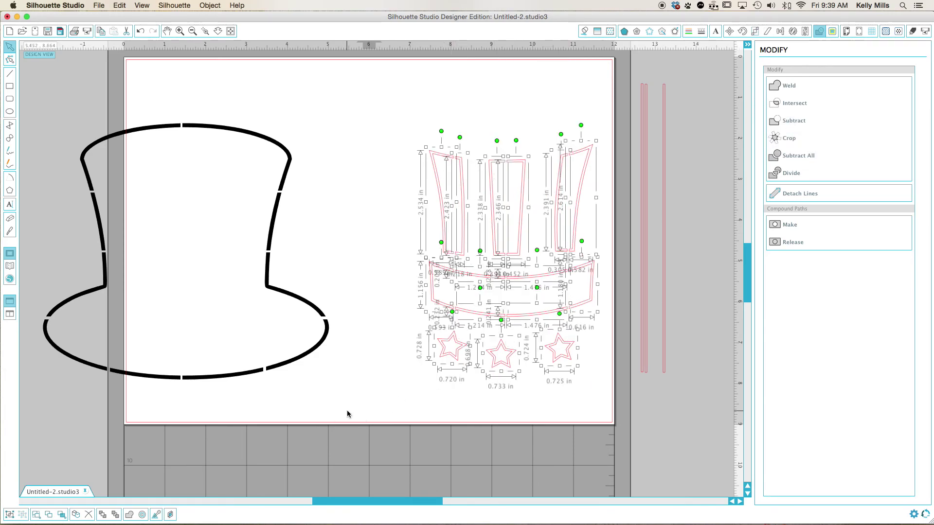
pyautogui.click(373, 378)
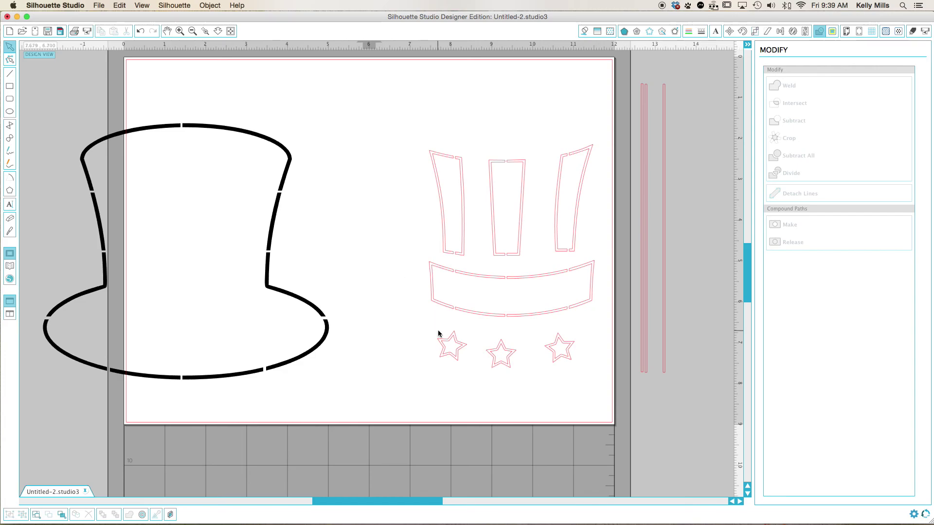
# Step: Rotate one of the spare thin strips to horizontal and place it across the three stars below the band
pyautogui.click(664, 302)
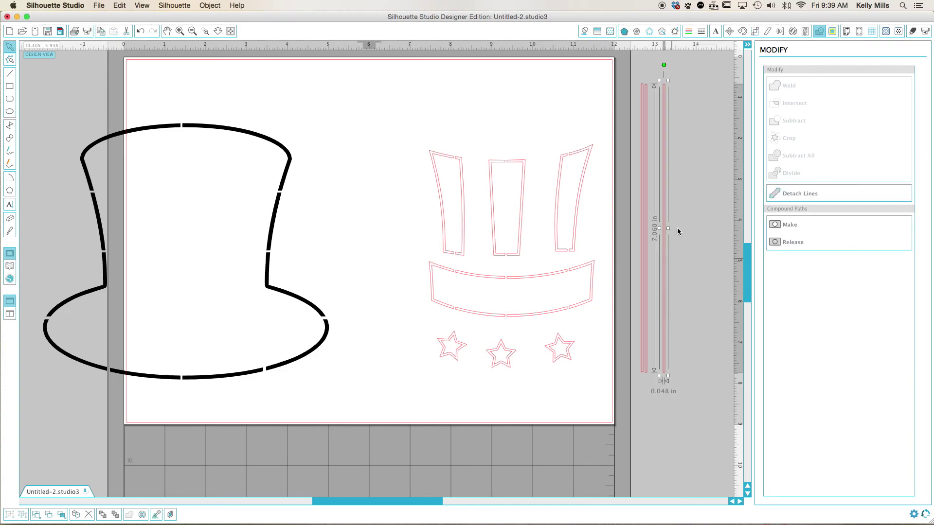
pyautogui.moveTo(664, 64); pyautogui.dragTo(494, 232)
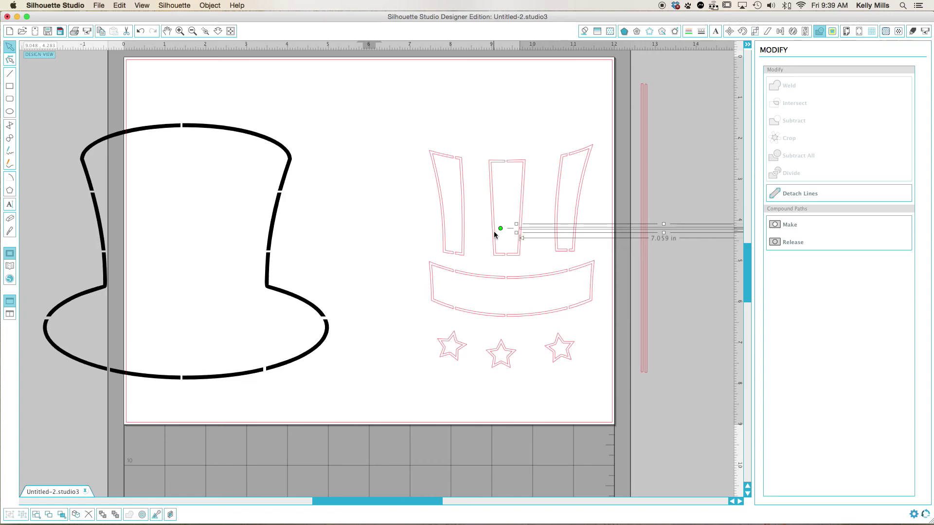
pyautogui.moveTo(688, 231); pyautogui.dragTo(510, 350)
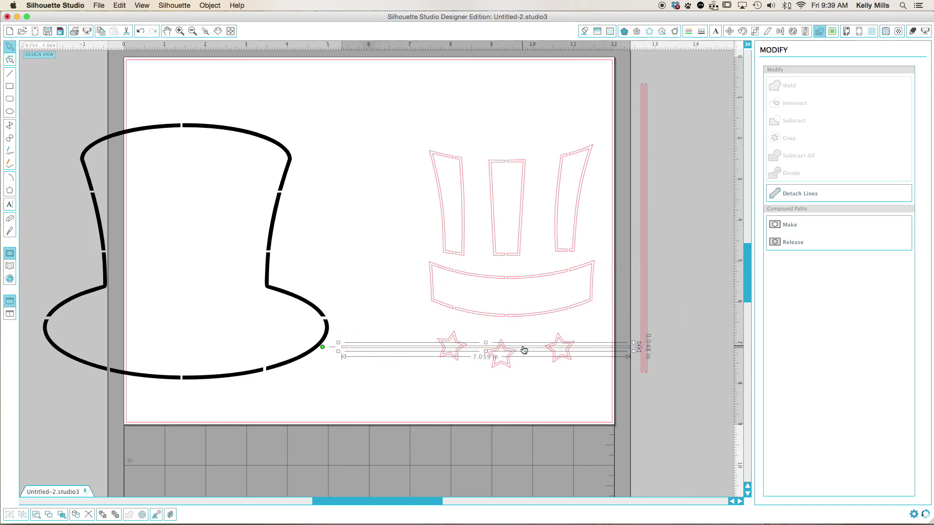
pyautogui.press('Down')
pyautogui.press('Down')
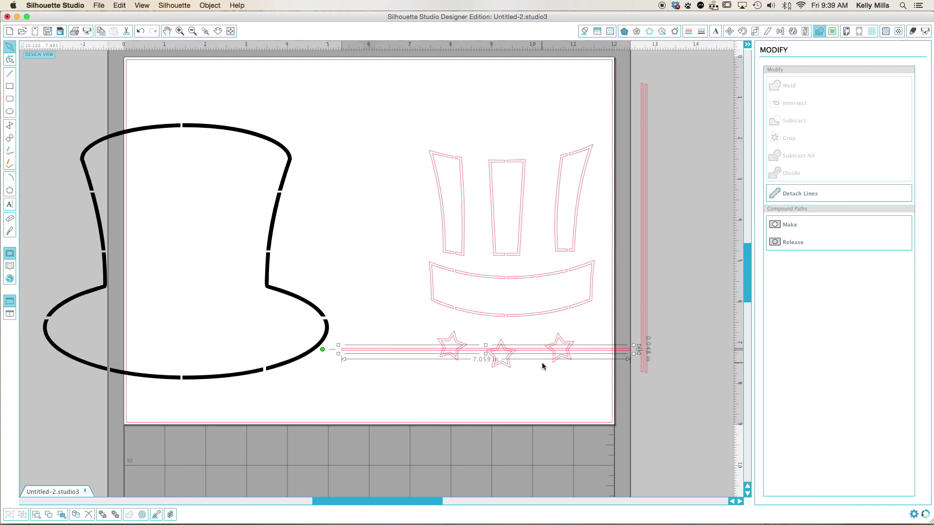
pyautogui.click(543, 365)
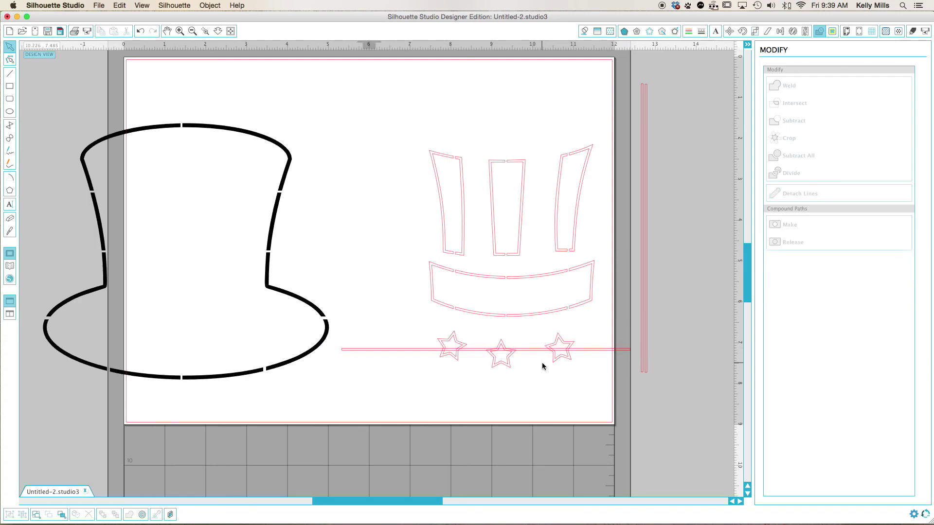
# Step: Move the three stars closer together into a level row so the horizontal strip crosses each one
pyautogui.click(505, 365)
pyautogui.moveTo(505, 365); pyautogui.dragTo(544, 361)
pyautogui.click(544, 360)
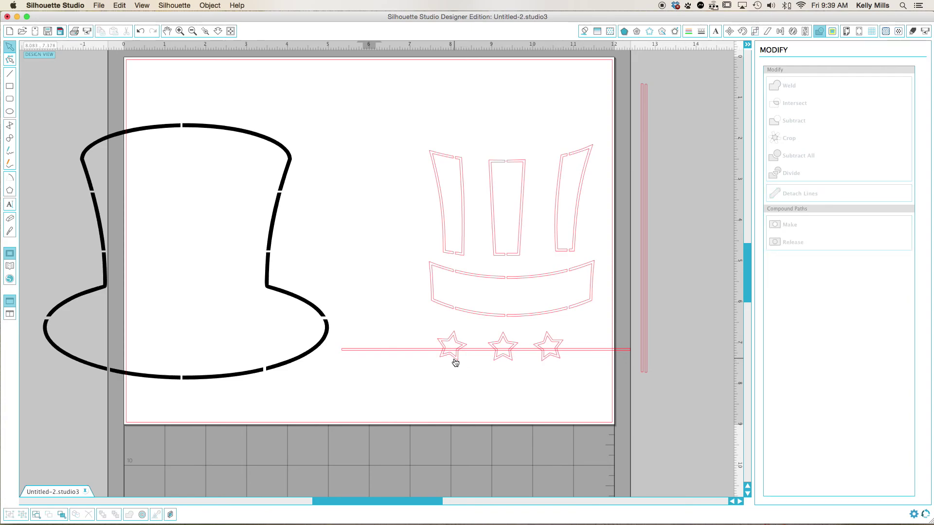
pyautogui.moveTo(455, 362); pyautogui.dragTo(461, 363)
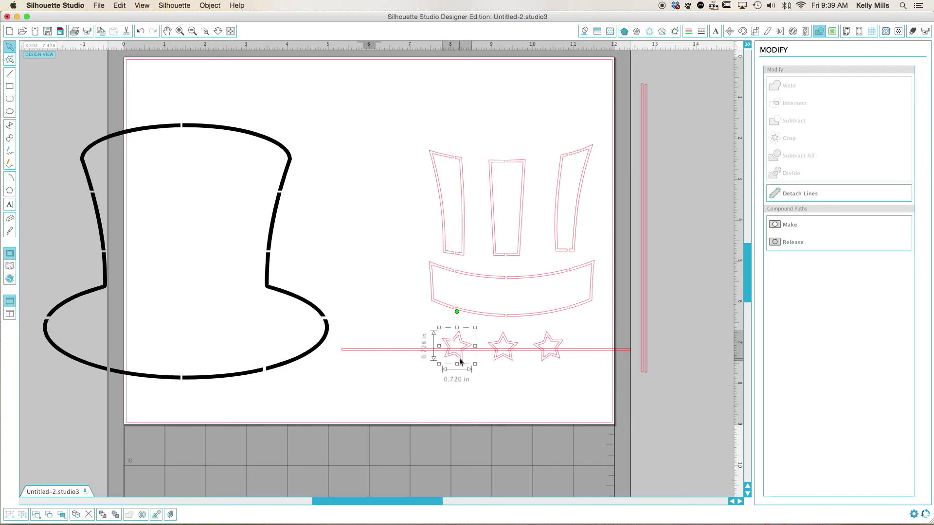
# Step: Space the three stars evenly in the horizontal direction
pyautogui.keyDown('shift'); pyautogui.click(498, 361); pyautogui.keyUp('shift')
pyautogui.keyDown('shift'); pyautogui.click(554, 362); pyautogui.keyUp('shift')
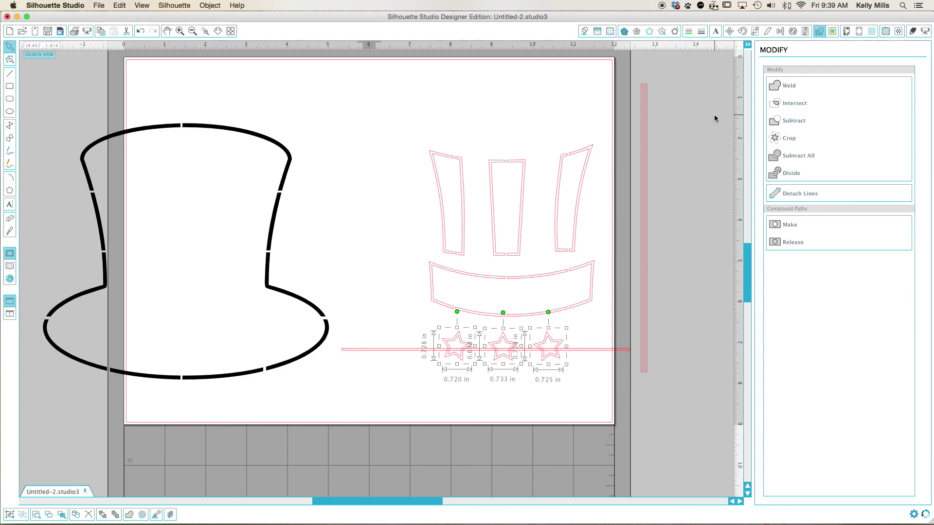
pyautogui.click(782, 32)
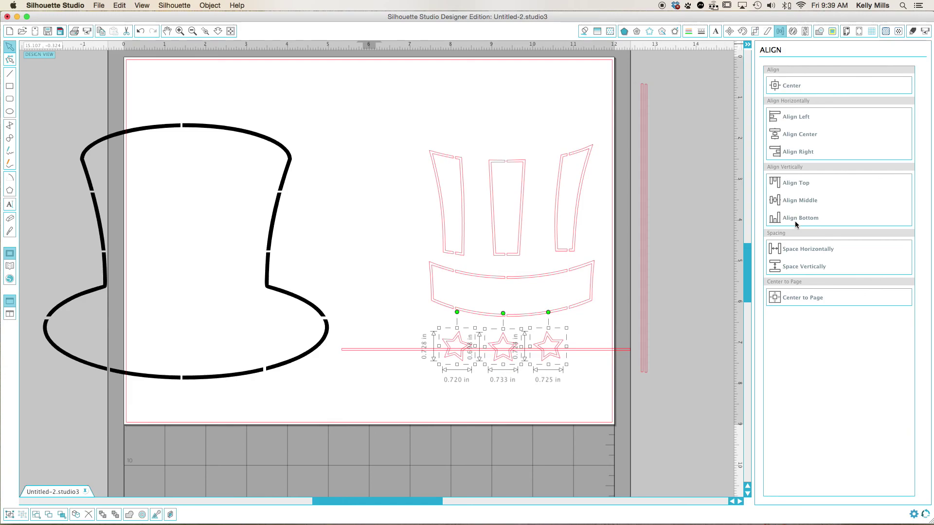
pyautogui.click(798, 249)
pyautogui.click(367, 393)
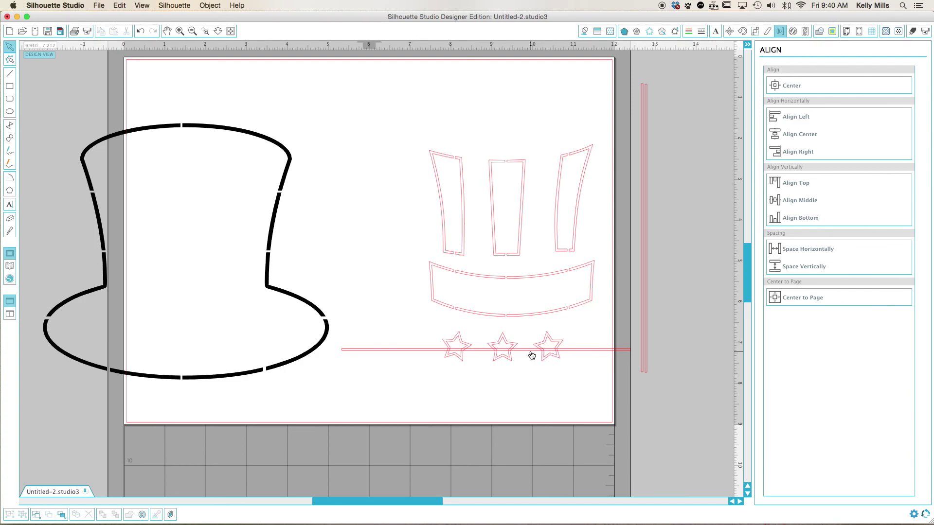
# Step: Combine the three outlined stars into one compound path
pyautogui.click(445, 342)
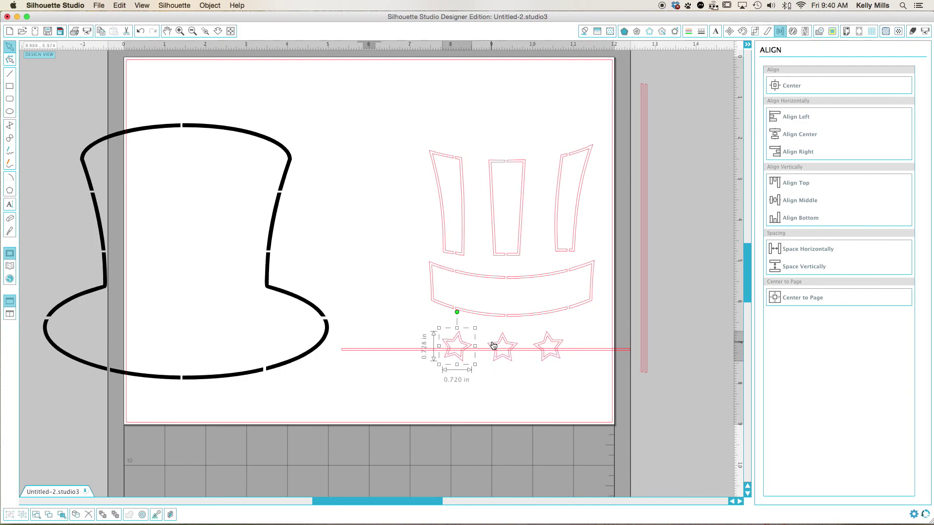
pyautogui.keyDown('shift'); pyautogui.click(492, 345); pyautogui.keyUp('shift')
pyautogui.keyDown('shift'); pyautogui.click(540, 344); pyautogui.keyUp('shift')
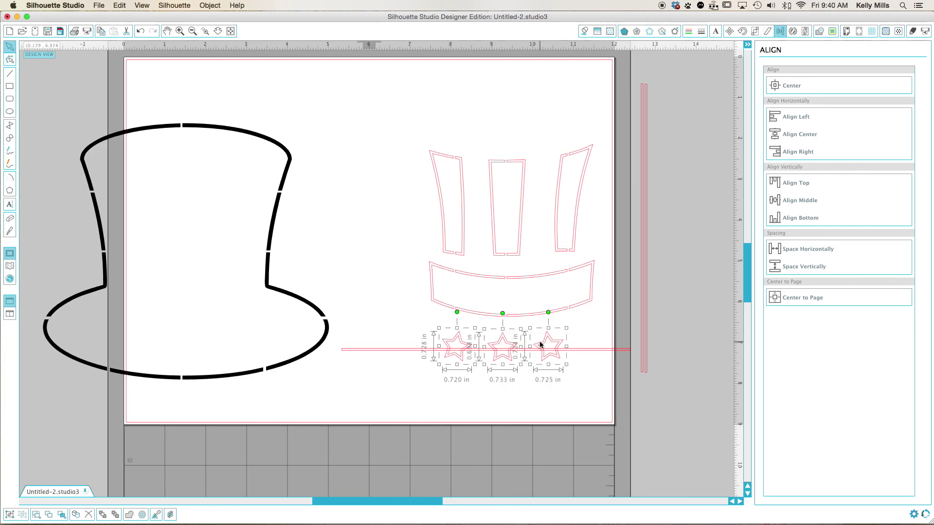
pyautogui.rightClick(539, 344)
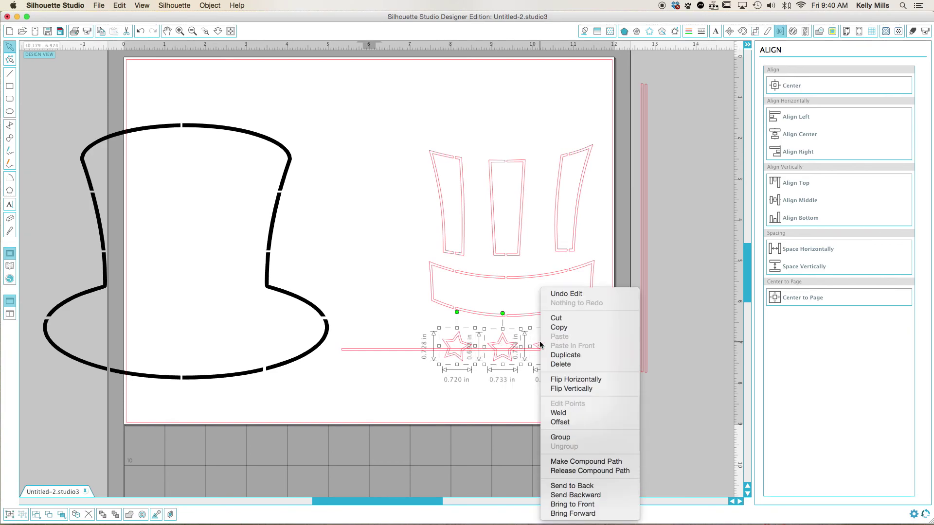
pyautogui.click(554, 463)
pyautogui.click(596, 359)
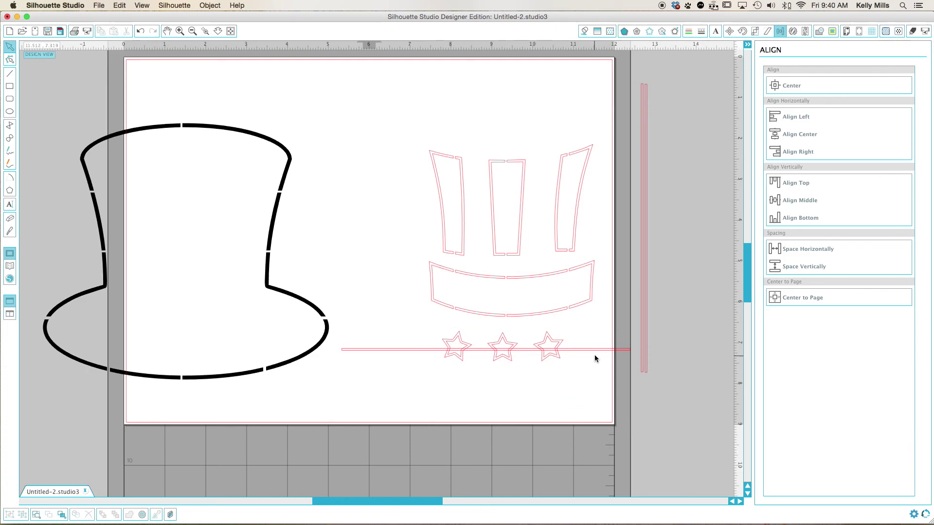
# Step: Subtract the horizontal strip from the stars' compound path to cut bridge gaps in every star
pyautogui.click(595, 349)
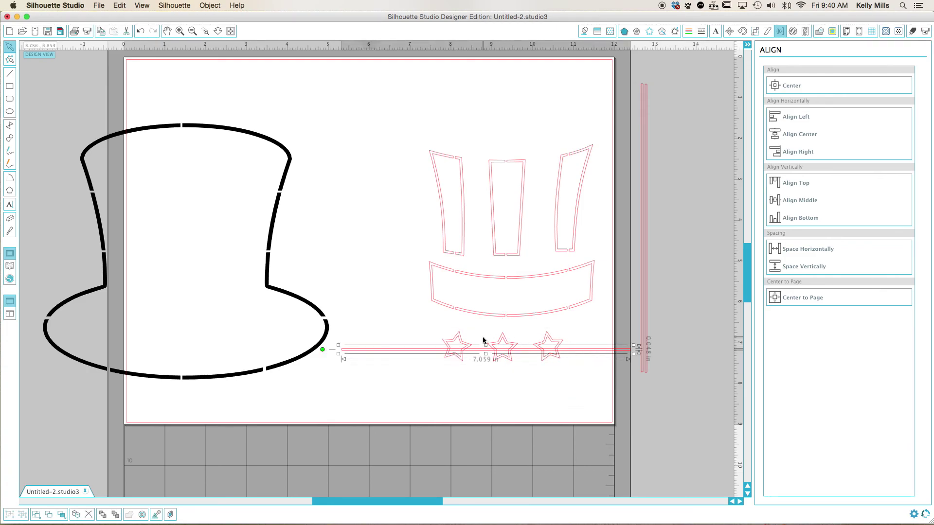
pyautogui.keyDown('shift'); pyautogui.click(450, 345); pyautogui.keyUp('shift')
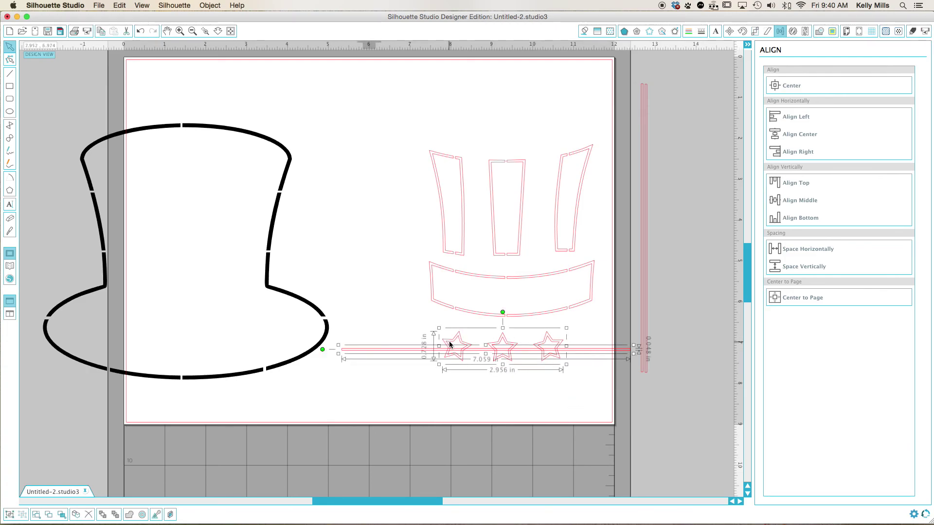
pyautogui.click(819, 31)
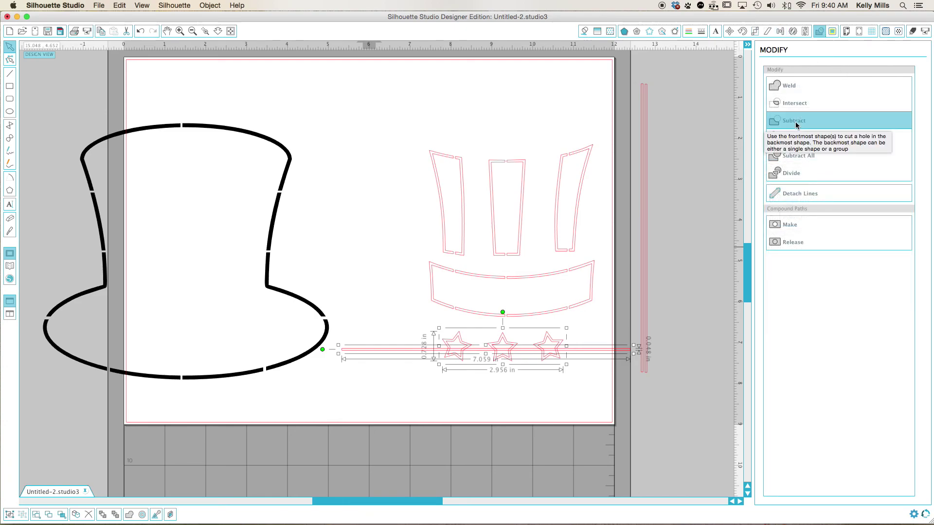
pyautogui.click(795, 124)
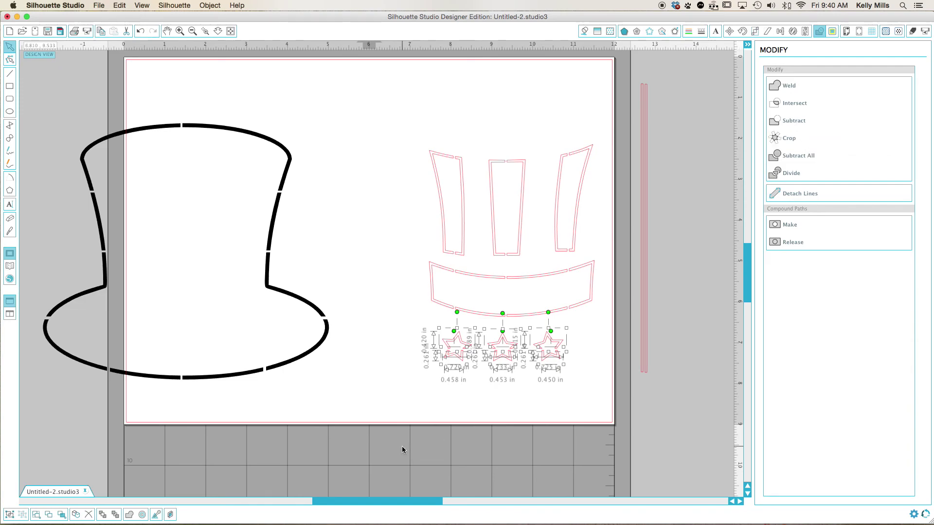
pyautogui.click(427, 401)
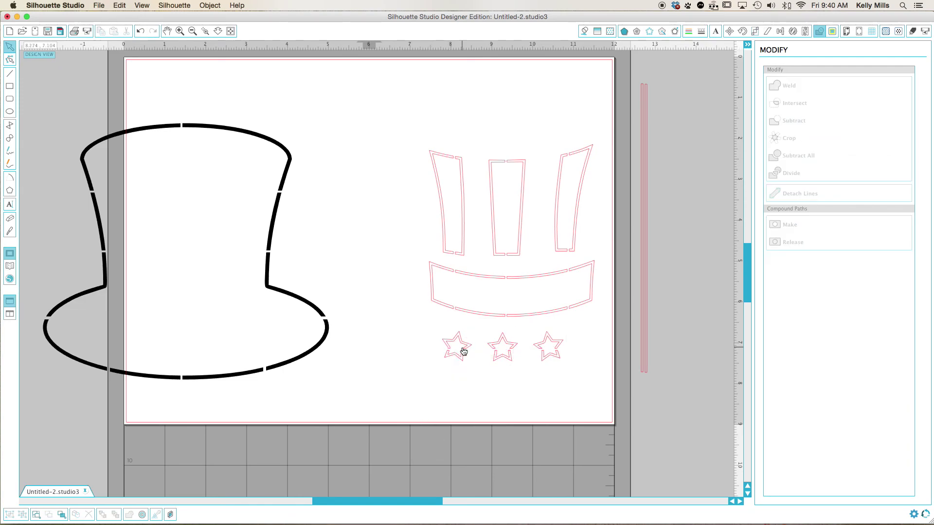
# Step: Group all the cut star pieces and move the group down, farther below the band
pyautogui.moveTo(435, 332); pyautogui.dragTo(585, 387)
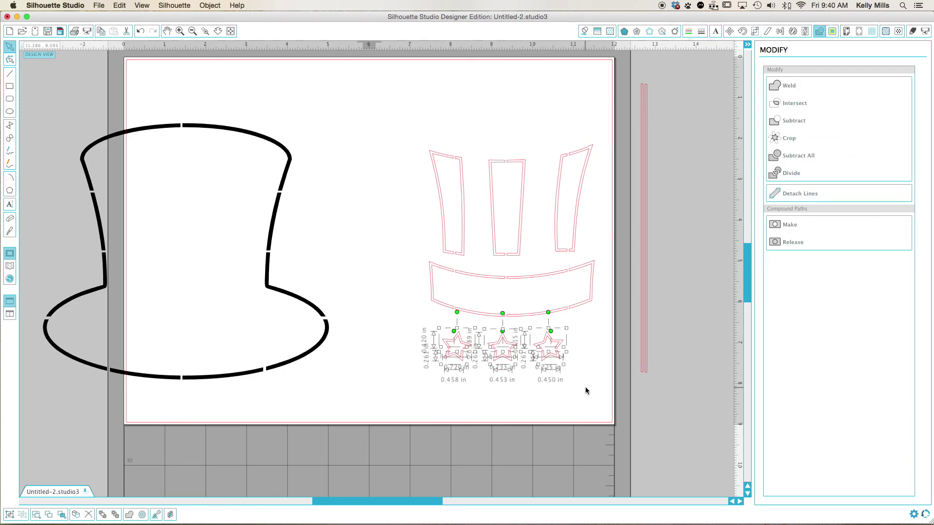
pyautogui.click(11, 515)
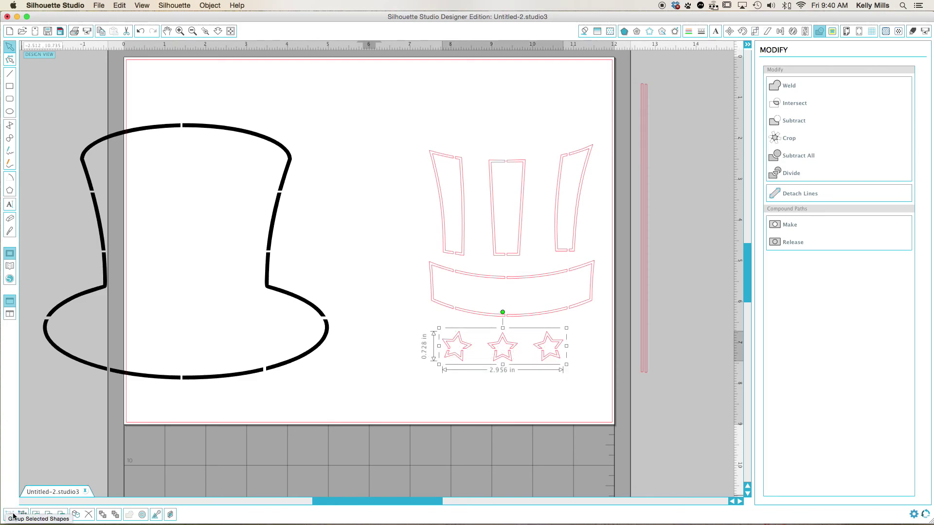
pyautogui.click(342, 364)
pyautogui.click(447, 309)
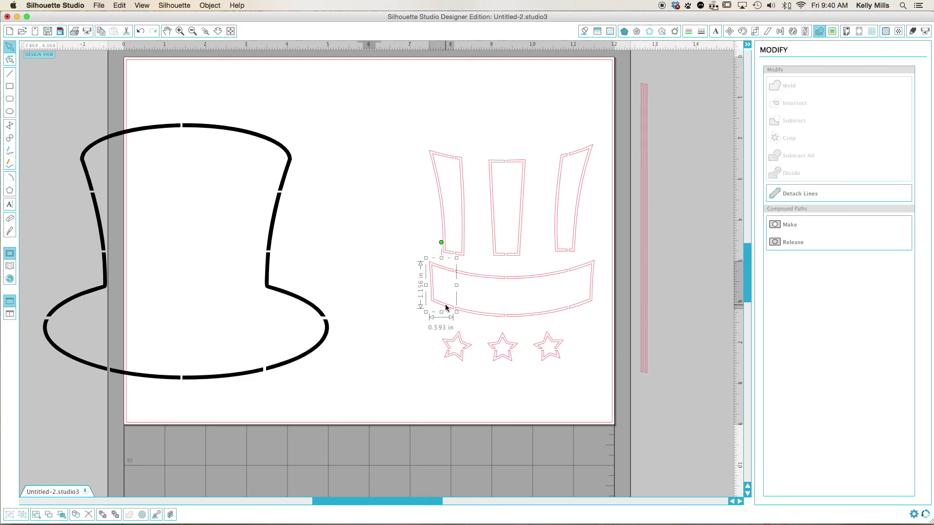
pyautogui.click(383, 267)
pyautogui.moveTo(449, 346); pyautogui.dragTo(444, 378)
pyautogui.click(402, 265)
# Step: Select all the band pieces, excluding the right-hand pieces of the three stripes from the selection
pyautogui.moveTo(413, 253); pyautogui.dragTo(605, 320)
pyautogui.keyDown('shift'); pyautogui.click(578, 221); pyautogui.keyUp('shift')
pyautogui.keyDown('shift'); pyautogui.click(524, 220); pyautogui.keyUp('shift')
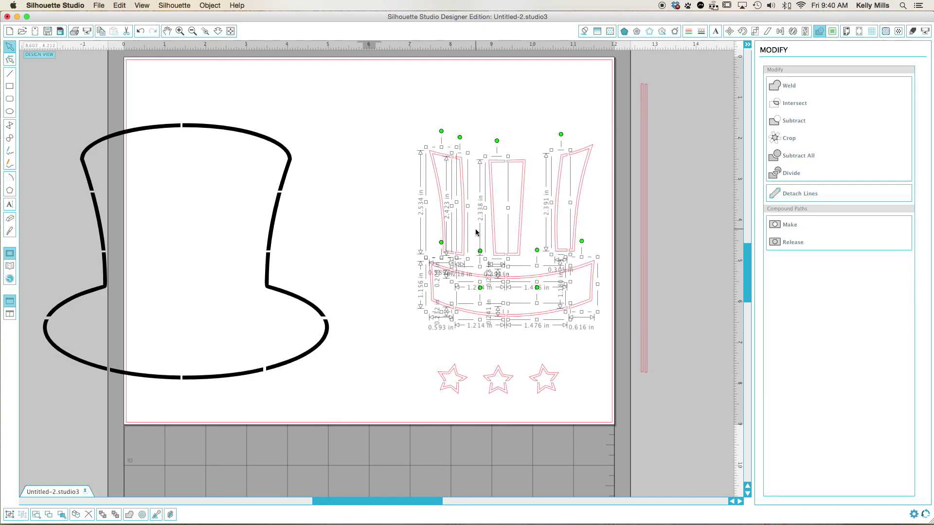
pyautogui.keyDown('shift'); pyautogui.click(462, 234); pyautogui.keyUp('shift')
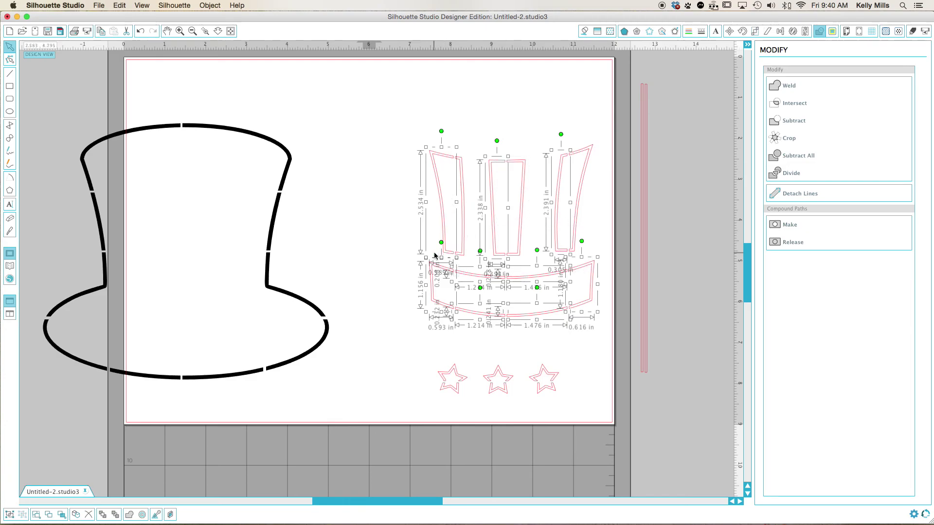
pyautogui.keyDown('shift'); pyautogui.click(445, 225); pyautogui.keyUp('shift')
pyautogui.keyDown('shift'); pyautogui.click(494, 213); pyautogui.keyUp('shift')
pyautogui.keyDown('shift'); pyautogui.click(556, 209); pyautogui.keyUp('shift')
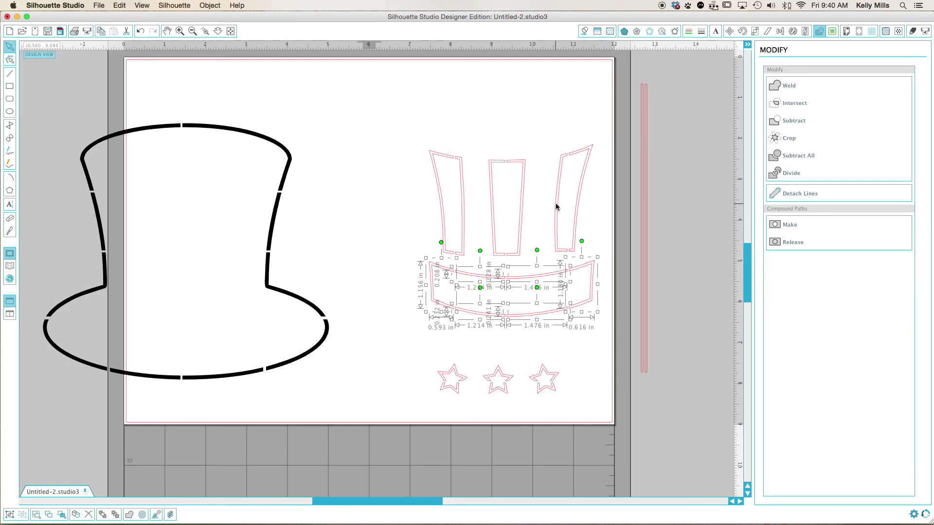
pyautogui.press('super+z')
pyautogui.press('super+z')
pyautogui.press('super+z')
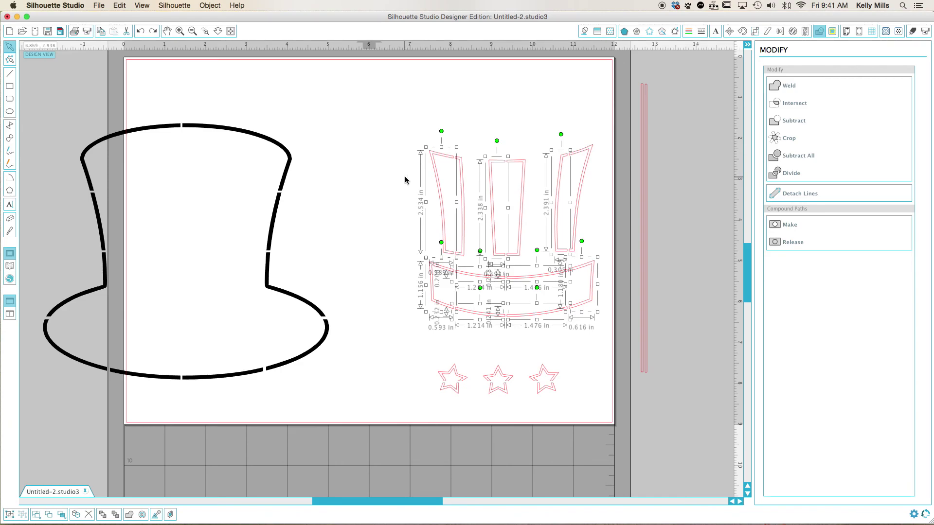
# Step: Remove the left-hand pieces of the three stripes from the selection and group the remaining band pieces
pyautogui.keyDown('shift'); pyautogui.click(440, 179); pyautogui.keyUp('shift')
pyautogui.keyDown('shift'); pyautogui.click(488, 175); pyautogui.keyUp('shift')
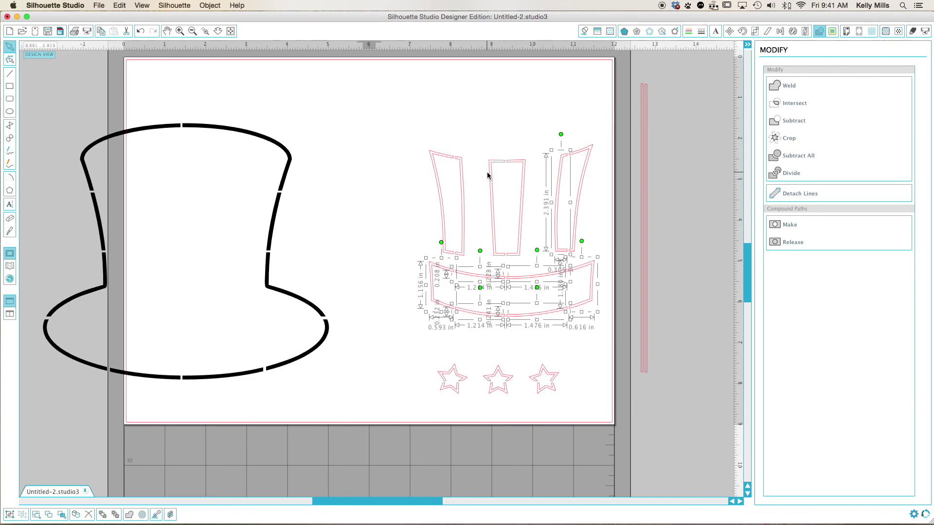
pyautogui.keyDown('shift'); pyautogui.click(557, 177); pyautogui.keyUp('shift')
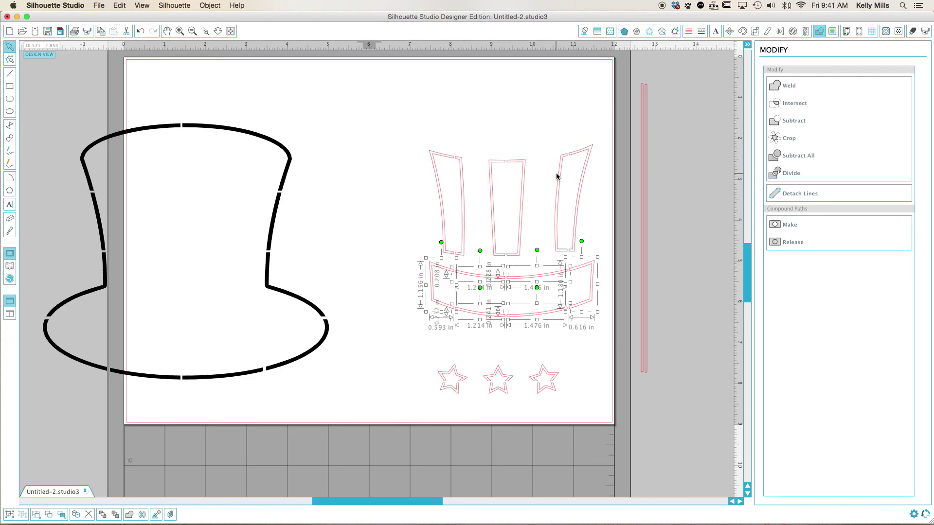
pyautogui.rightClick(468, 303)
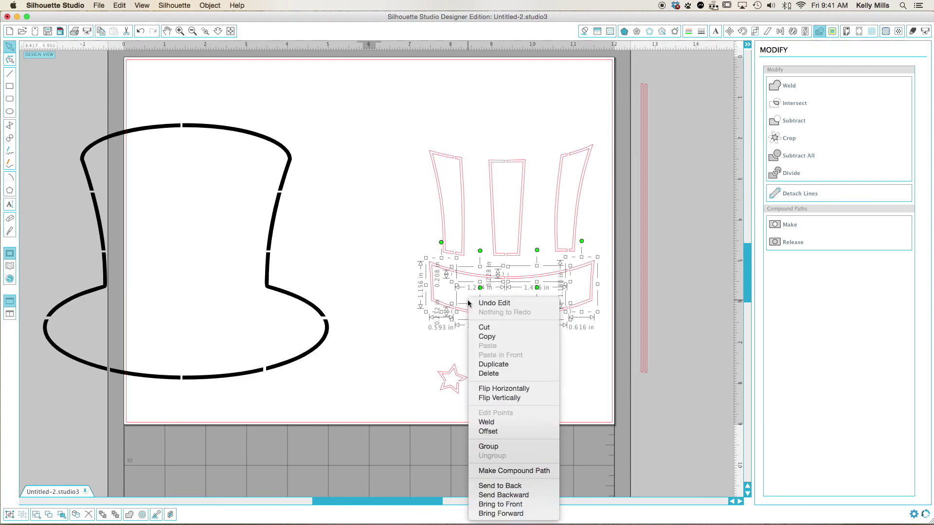
pyautogui.click(479, 446)
pyautogui.click(419, 372)
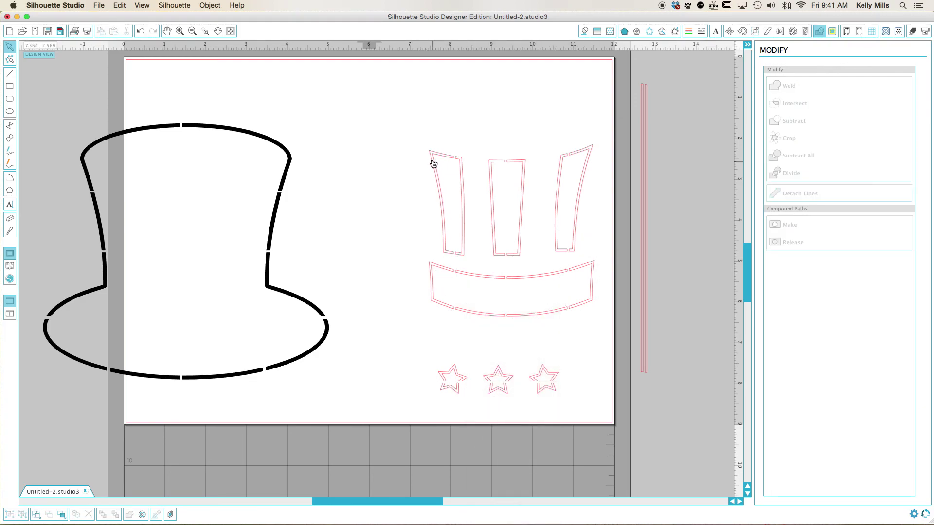
# Step: Group all the pieces of the three stripes together
pyautogui.moveTo(423, 142); pyautogui.dragTo(601, 213)
pyautogui.rightClick(561, 214)
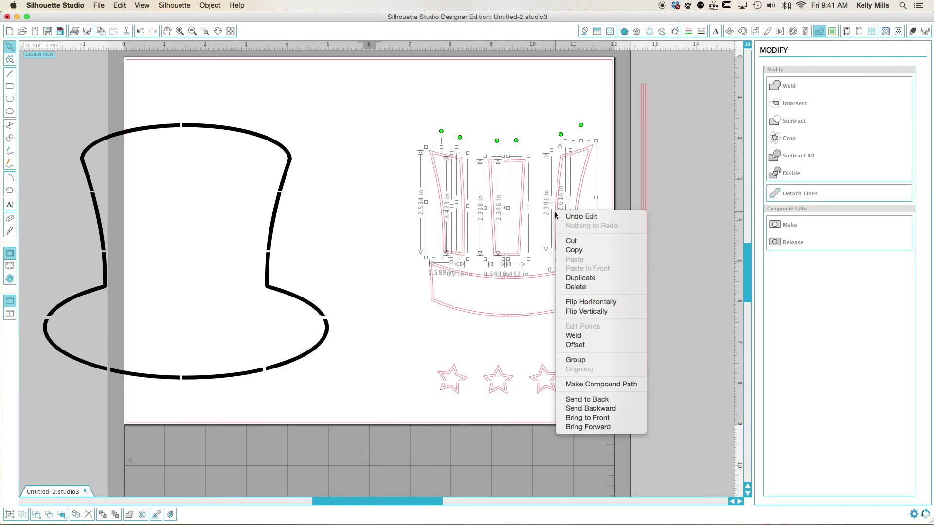
pyautogui.click(569, 360)
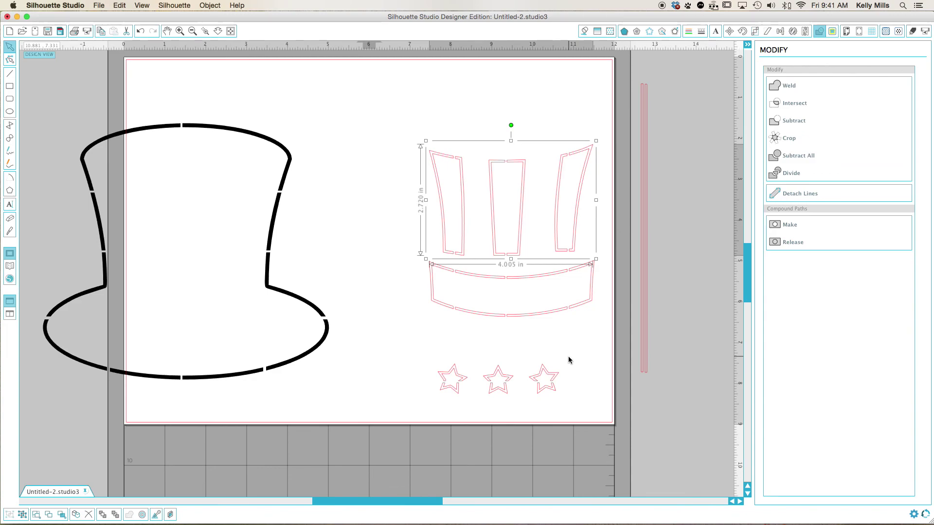
pyautogui.click(569, 349)
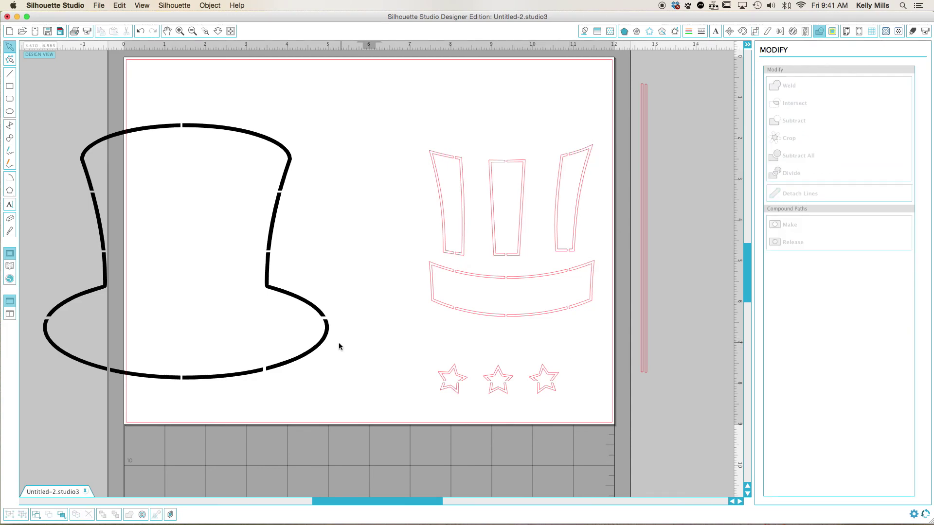
# Step: Move the black hat frame fully onto the page beside the stripes, band and stars, undoing any accidental band shift
pyautogui.moveTo(321, 350); pyautogui.dragTo(406, 347)
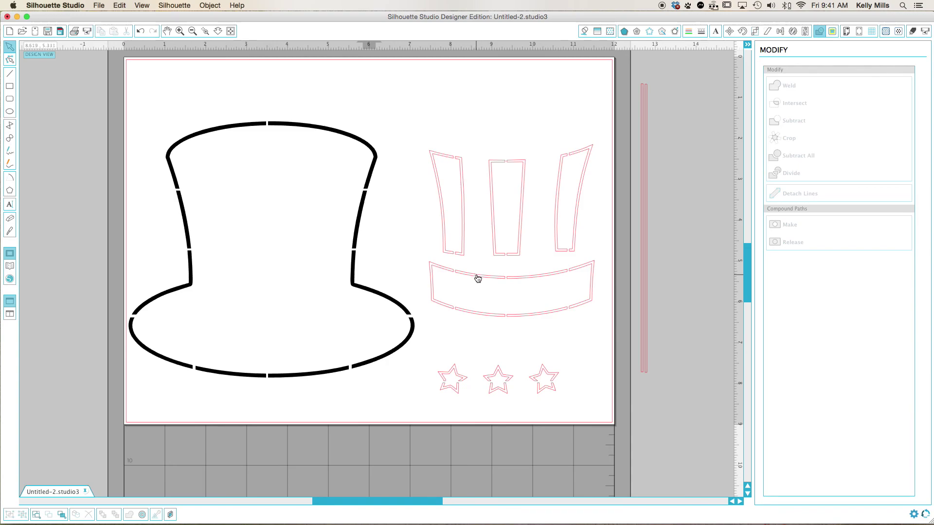
pyautogui.moveTo(477, 278); pyautogui.dragTo(470, 277)
pyautogui.press('super+z')
# Step: Search the Mac for PYO and open the 4th of July PYO.studio3 file
pyautogui.click(99, 4)
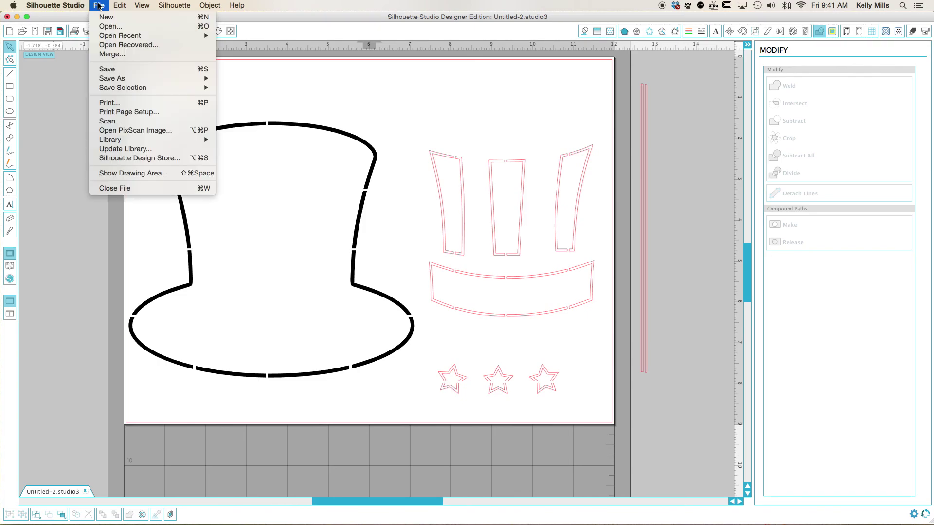
pyautogui.click(106, 26)
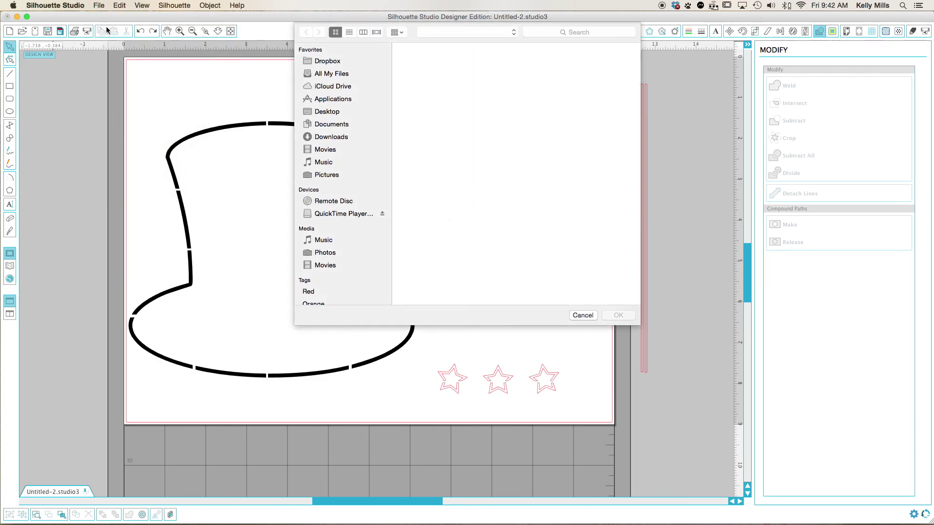
pyautogui.click(578, 33)
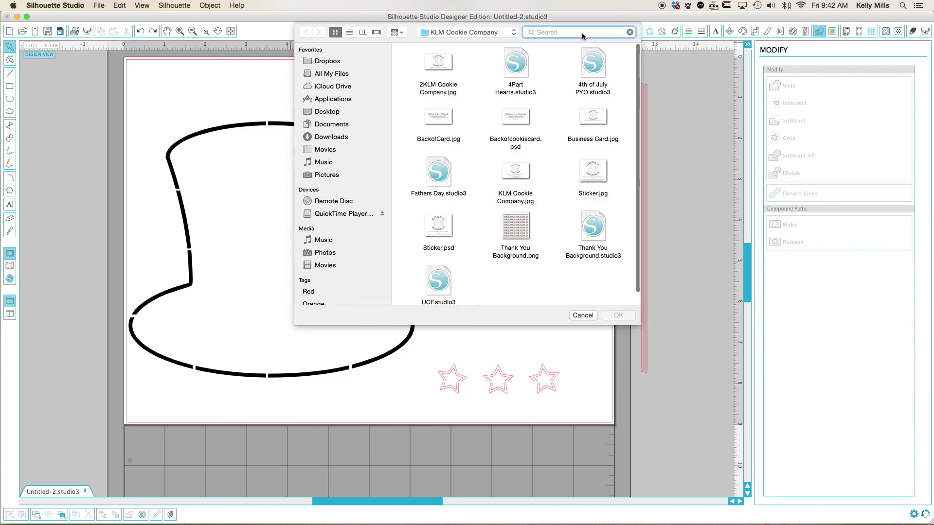
pyautogui.write('PIO')
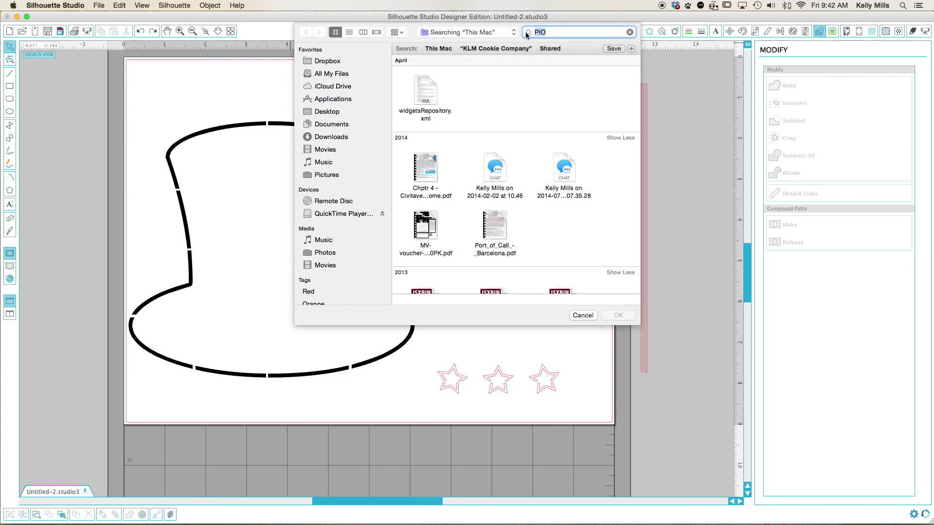
pyautogui.write('PYO')
pyautogui.press('Return')
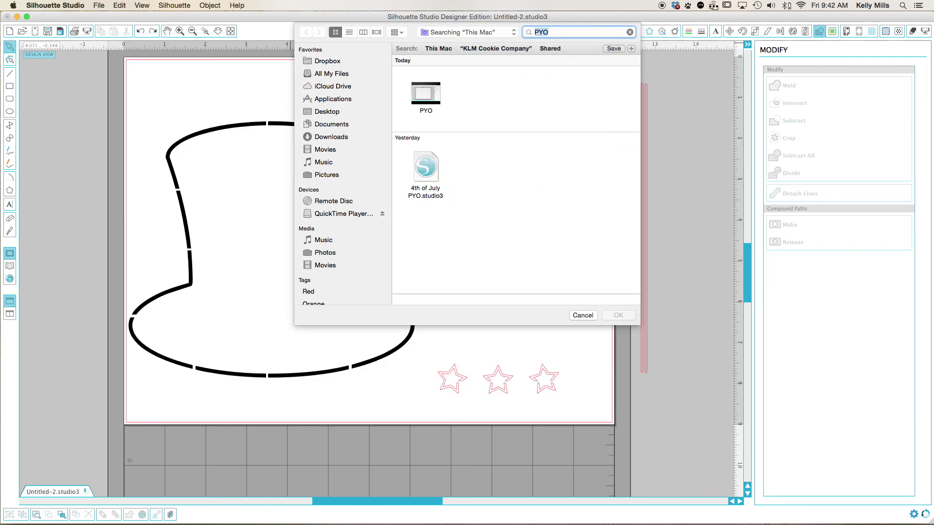
pyautogui.doubleClick(420, 160)
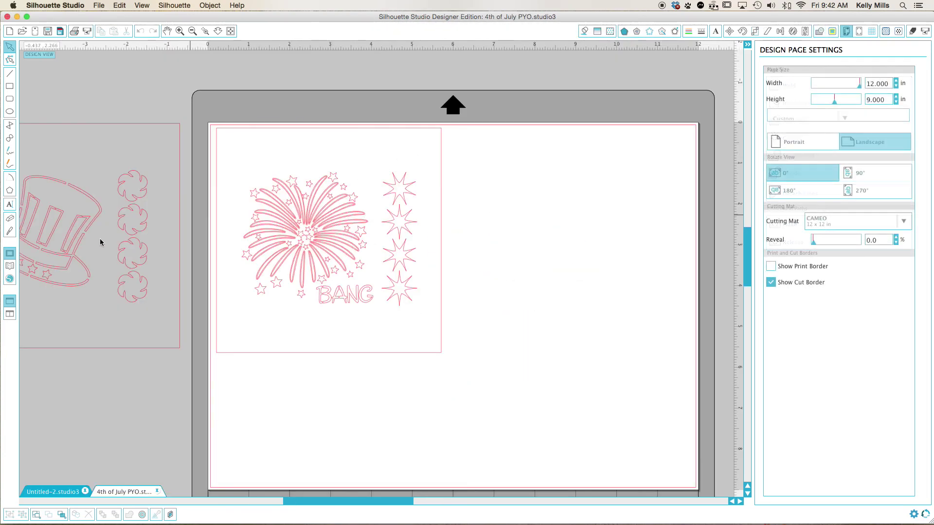
pyautogui.moveTo(267, 253); pyautogui.dragTo(354, 265)
pyautogui.press('super+z')
pyautogui.press('super+z')
pyautogui.press('super+z')
pyautogui.press('super+z')
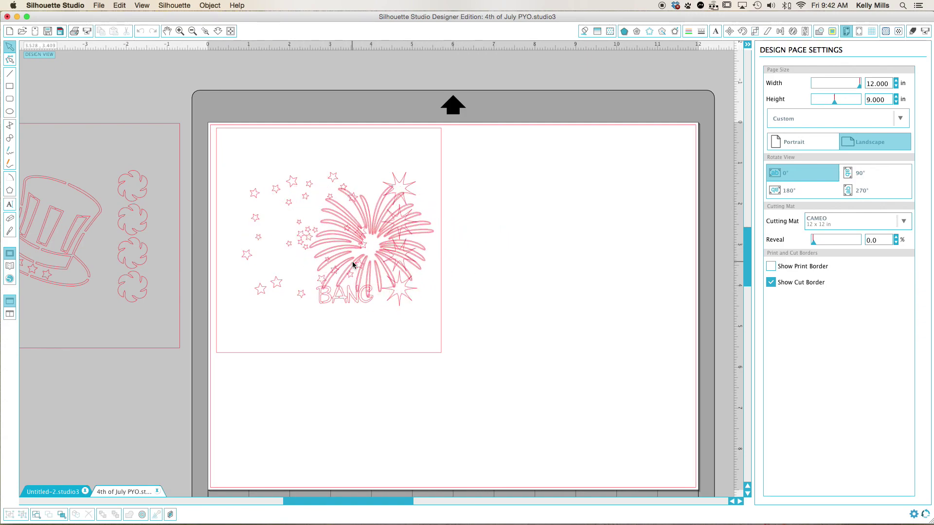
# Step: Group the whole firework design with its frame and move it off the page
pyautogui.press('super+a')
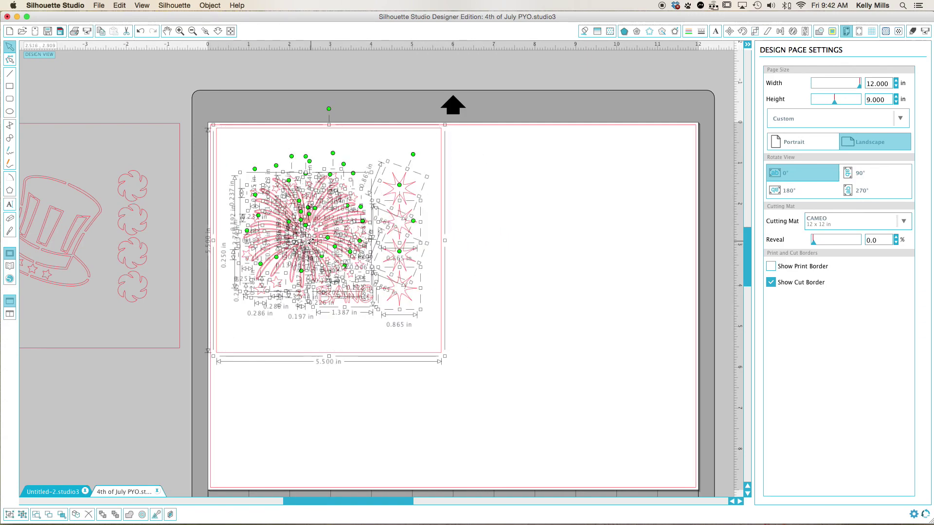
pyautogui.click(9, 515)
pyautogui.moveTo(305, 267); pyautogui.dragTo(764, 265)
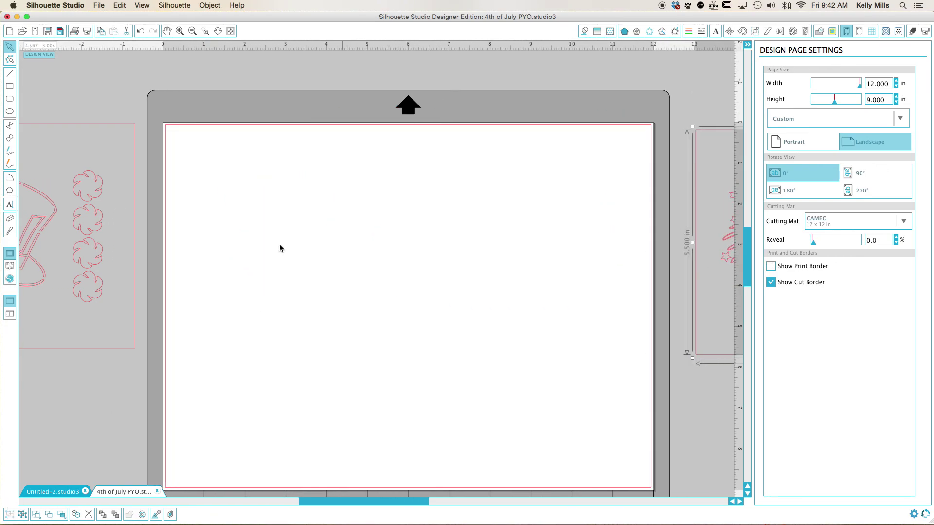
# Step: Select the tilted hat, the four flower shapes and their square frame together and move them onto the page
pyautogui.hscroll(-5, 94, 261)
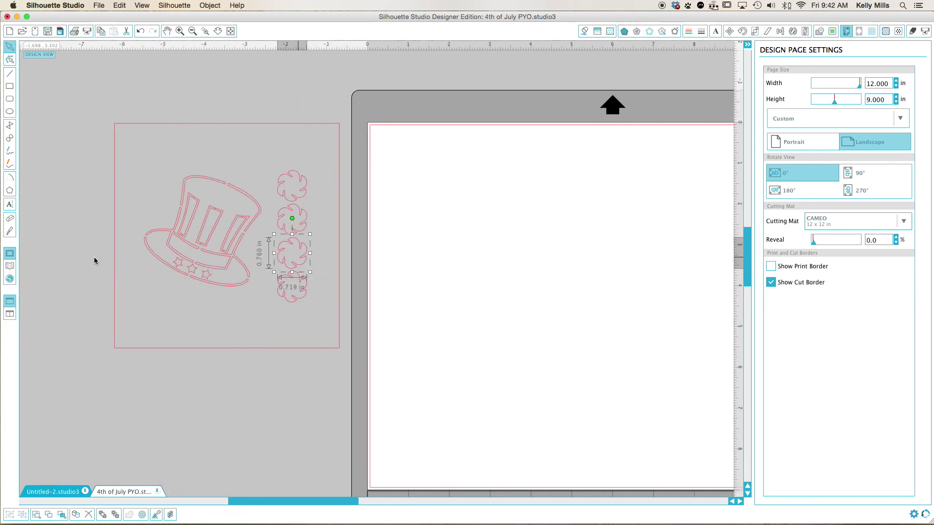
pyautogui.moveTo(145, 122); pyautogui.dragTo(359, 327)
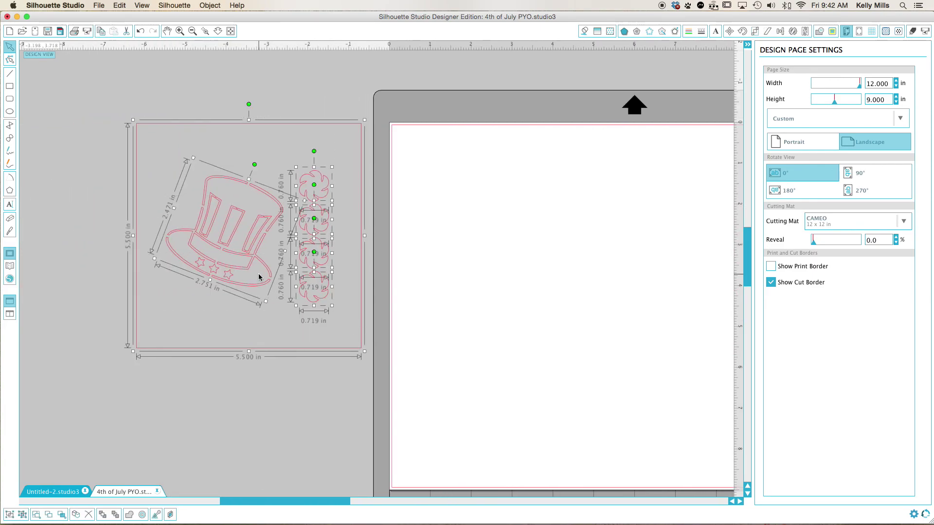
pyautogui.moveTo(238, 216)
pyautogui.mouseDown()
pyautogui.moveTo(576, 232)
pyautogui.moveTo(353, 231)
pyautogui.moveTo(238, 215)
pyautogui.mouseUp()
pyautogui.click(47, 119)
pyautogui.moveTo(91, 119); pyautogui.dragTo(317, 354)
pyautogui.moveTo(311, 288); pyautogui.dragTo(560, 294)
pyautogui.hscroll(5, 556, 293)
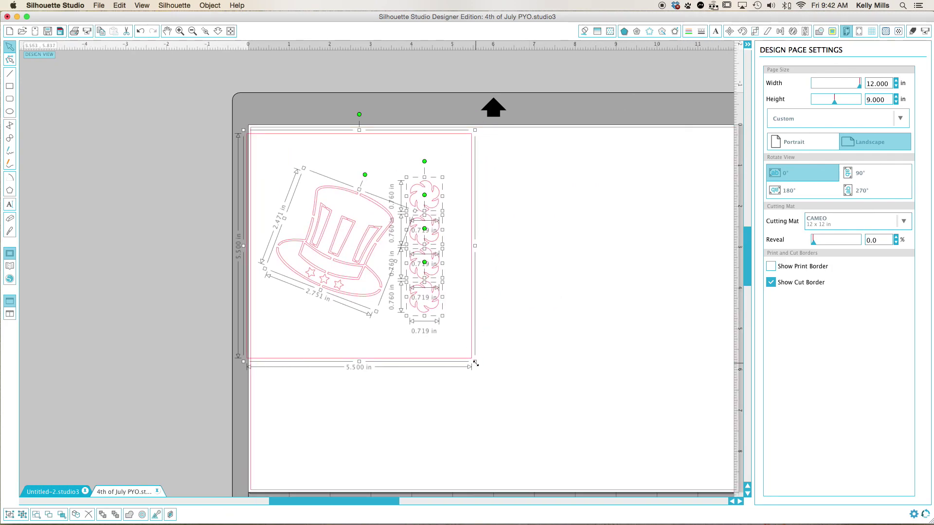
# Step: Enlarge the selected hat design proportionally until its square frame is about 9.2 in wide, and deselect it to examine the example stencil
pyautogui.moveTo(501, 374); pyautogui.dragTo(648, 498)
pyautogui.scroll(-1, 652, 402)
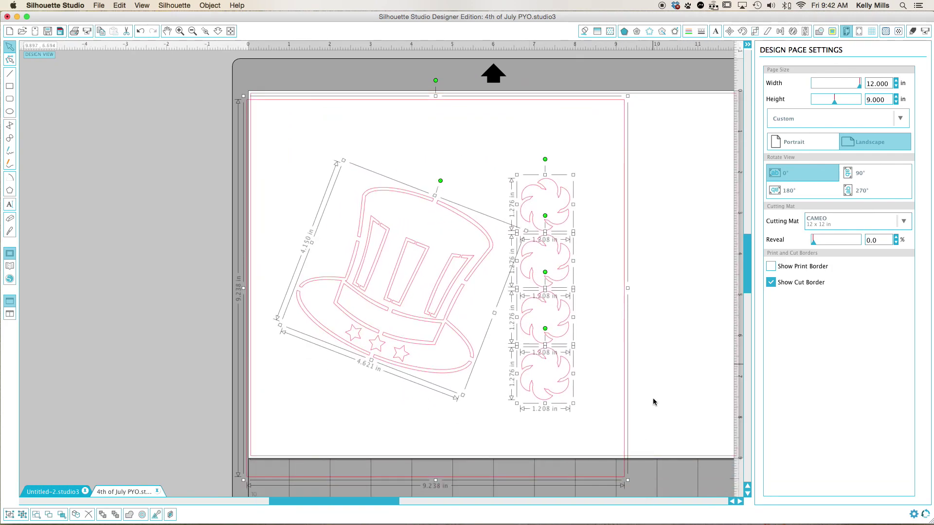
pyautogui.click(653, 402)
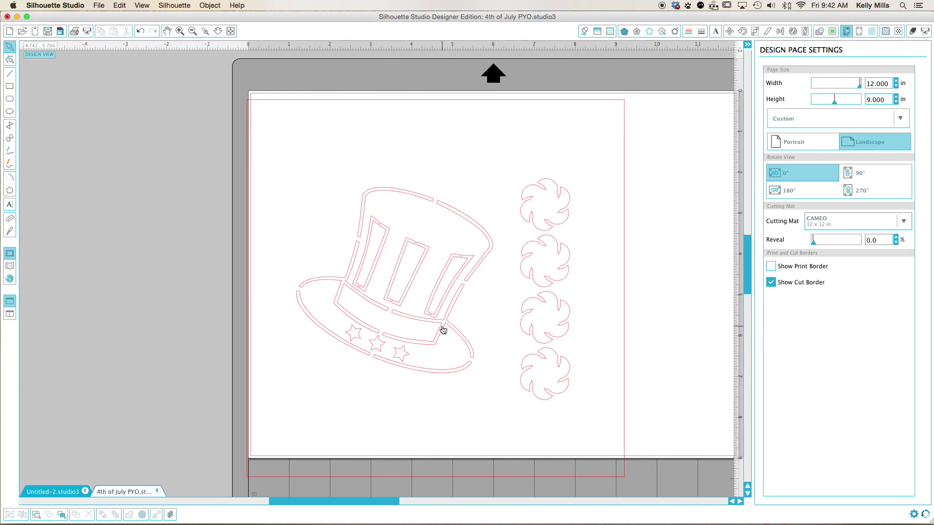
pyautogui.scroll(-2, 443, 330)
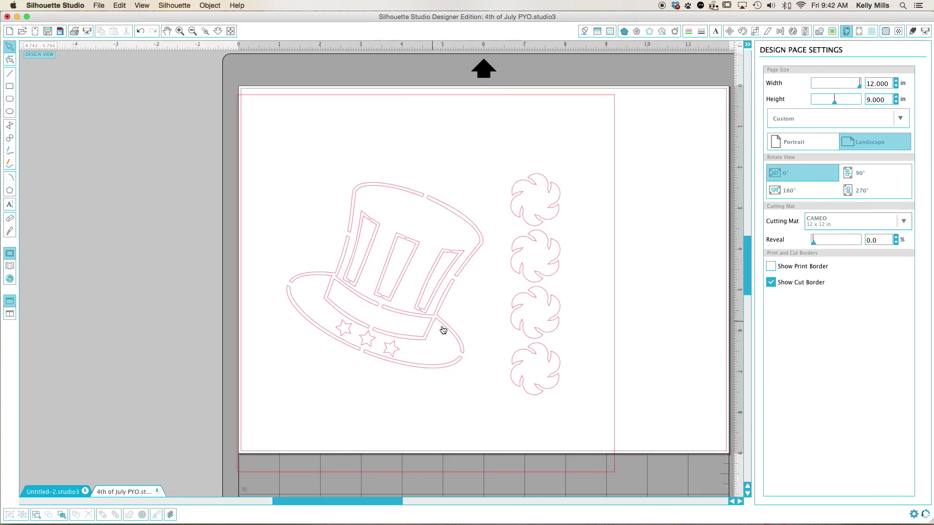
pyautogui.hscroll(1, 443, 330)
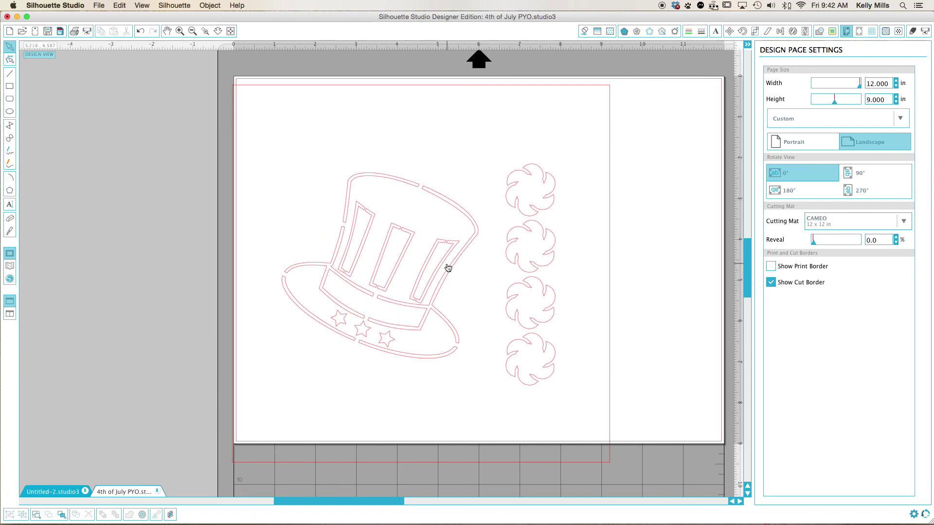
# Step: Return to the Untitled-2 design and move the band into the hat frame at the base of the crown
pyautogui.click(53, 492)
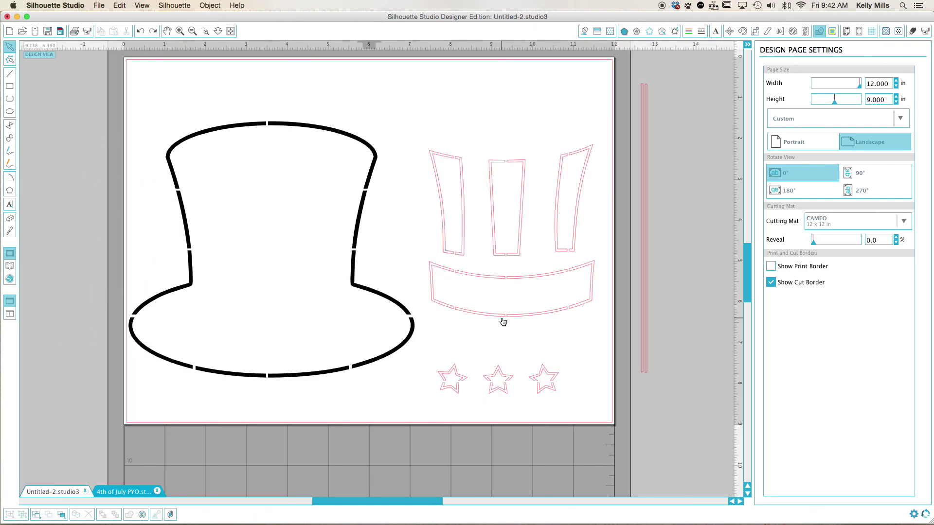
pyautogui.moveTo(477, 315); pyautogui.dragTo(238, 337)
pyautogui.click(236, 334)
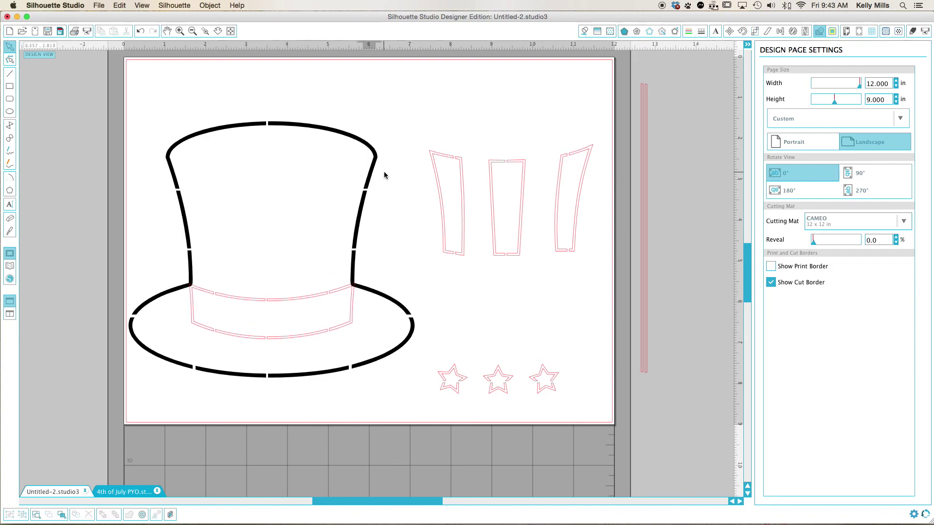
# Step: Make the hat frame's fill transparent and set its line color to red
pyautogui.click(369, 174)
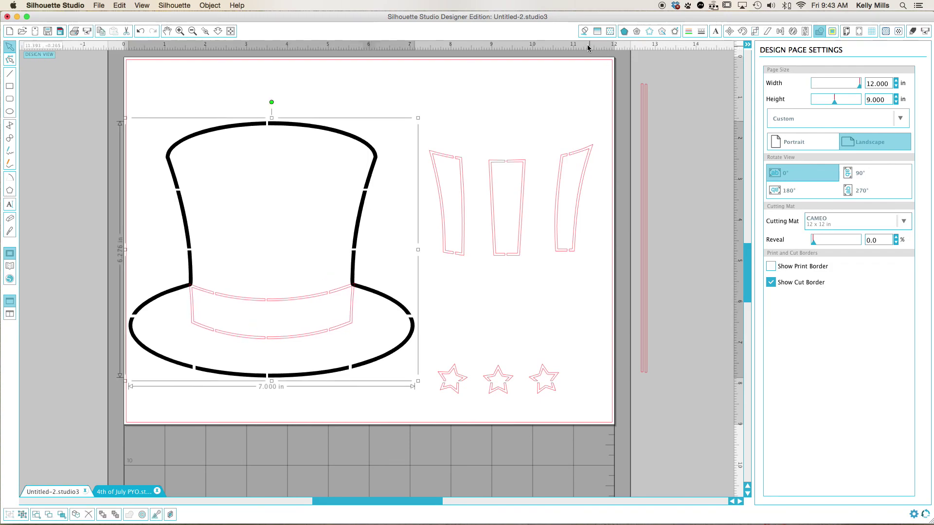
pyautogui.click(586, 31)
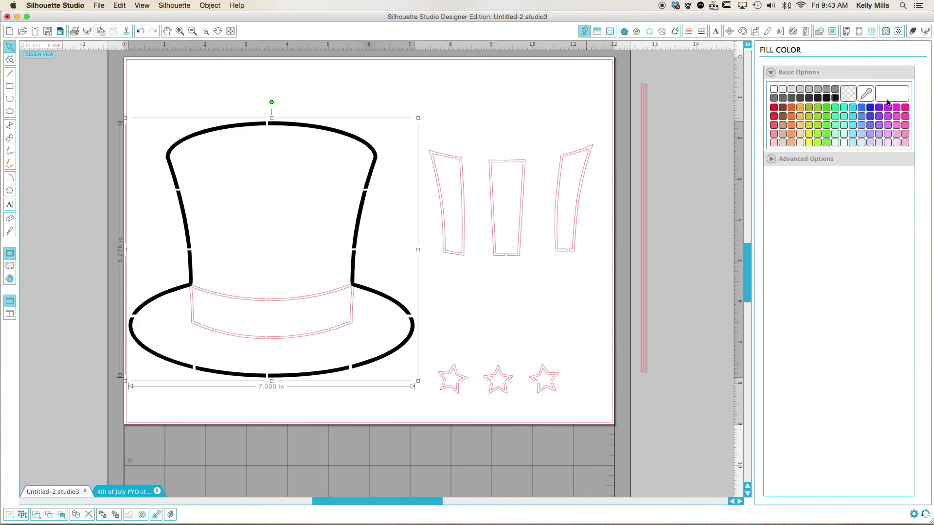
pyautogui.click(849, 96)
pyautogui.click(690, 33)
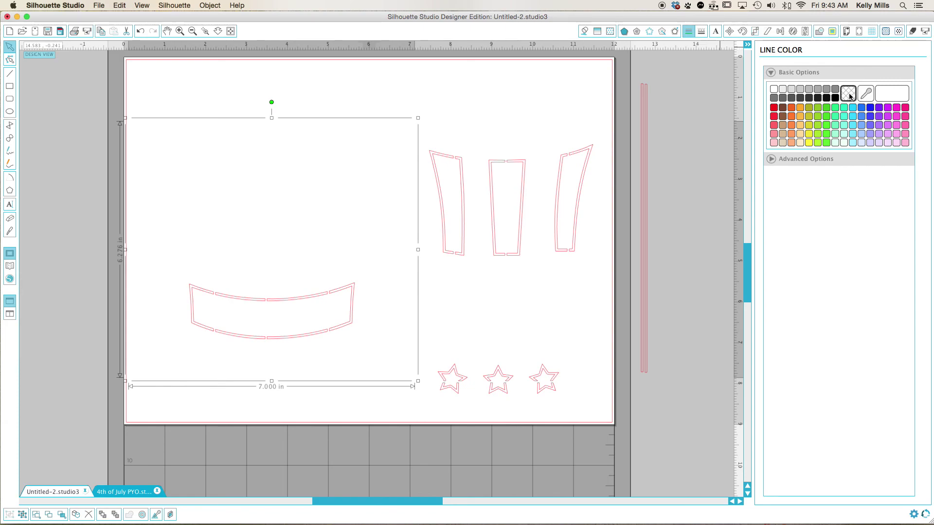
pyautogui.click(772, 109)
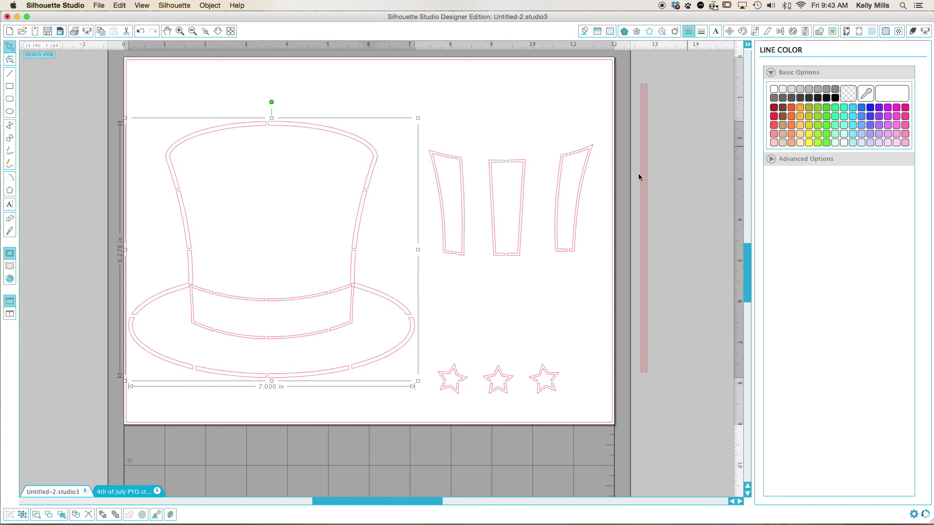
pyautogui.click(486, 305)
# Step: Nudge the band slightly upward to line it up with the hat frame
pyautogui.click(272, 338)
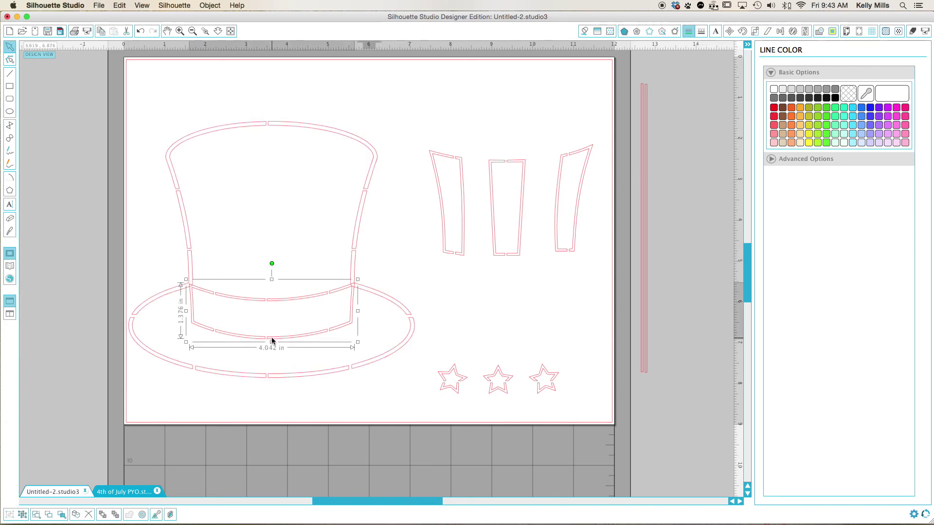
pyautogui.moveTo(272, 341); pyautogui.dragTo(272, 340)
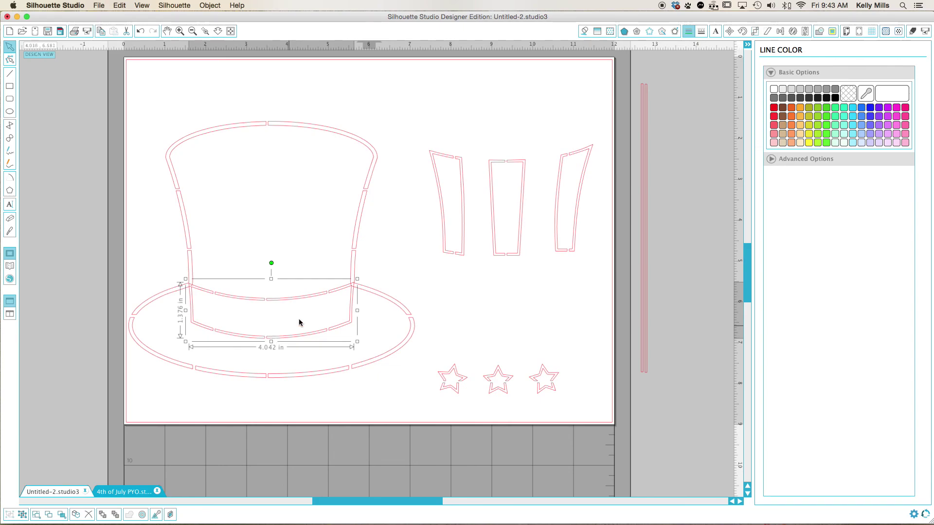
pyautogui.click(375, 271)
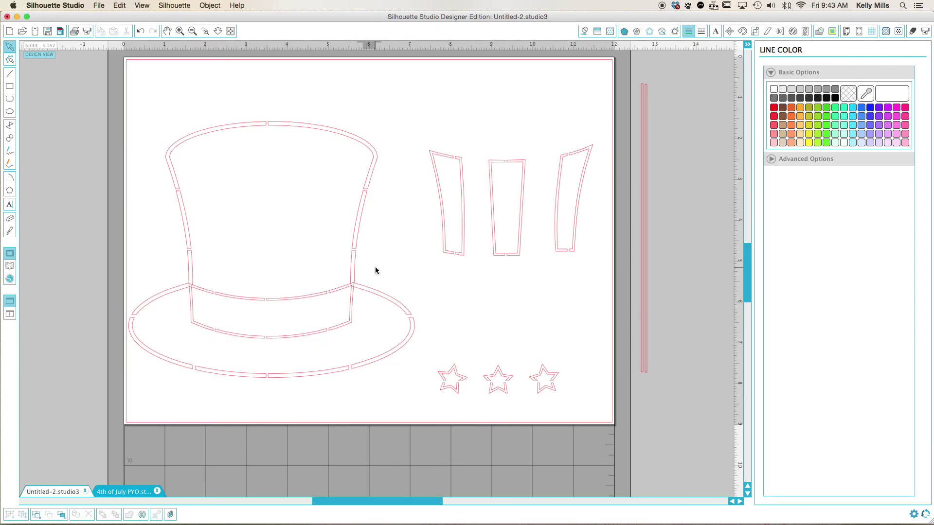
# Step: Try to weld the hat frame and the band together, and undo the change
pyautogui.click(339, 285)
pyautogui.keyDown('shift'); pyautogui.click(337, 289); pyautogui.keyUp('shift')
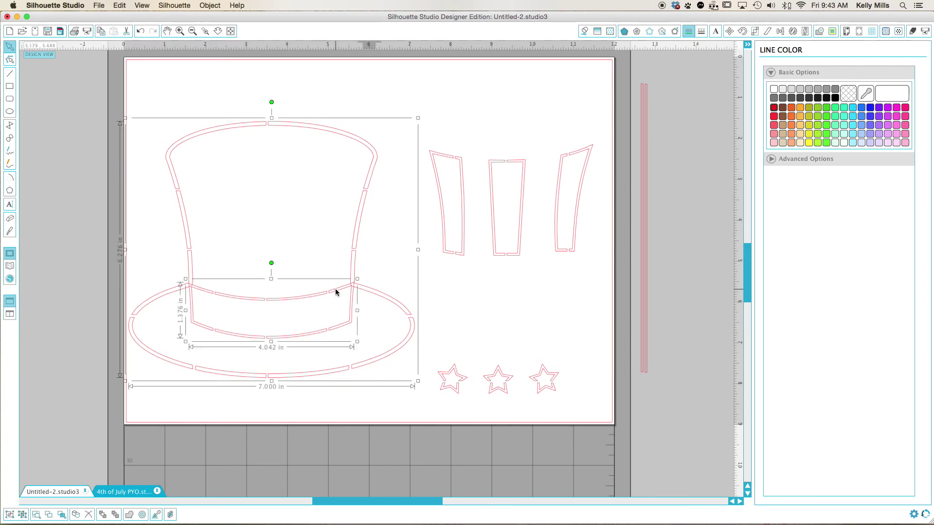
pyautogui.rightClick(337, 288)
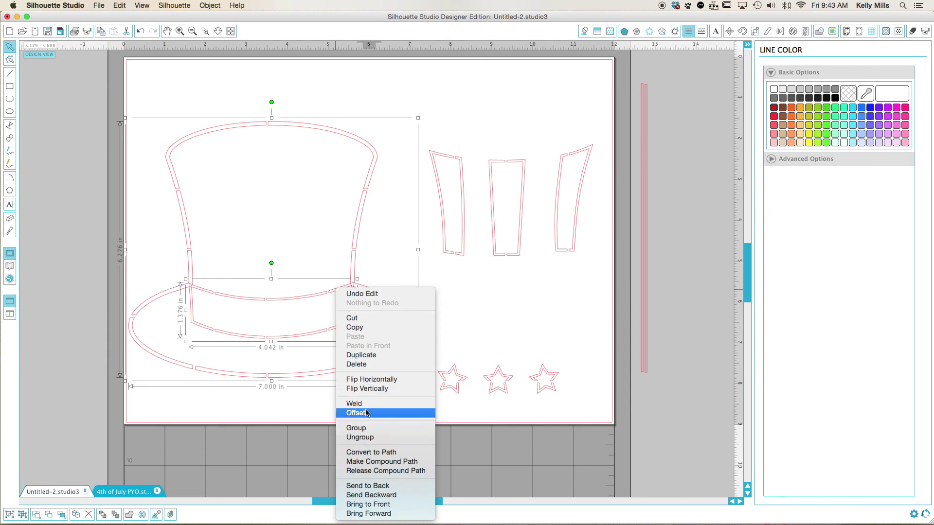
pyautogui.click(366, 437)
pyautogui.click(481, 319)
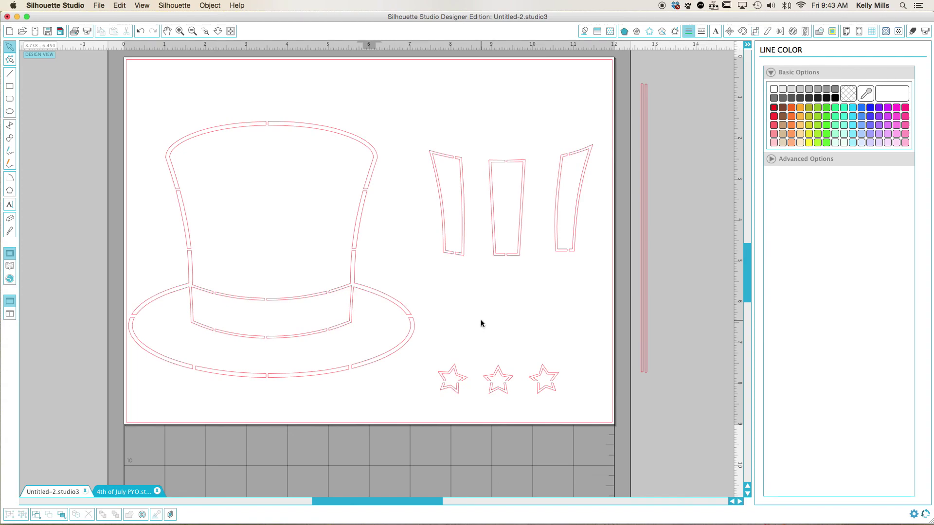
pyautogui.press('super+z')
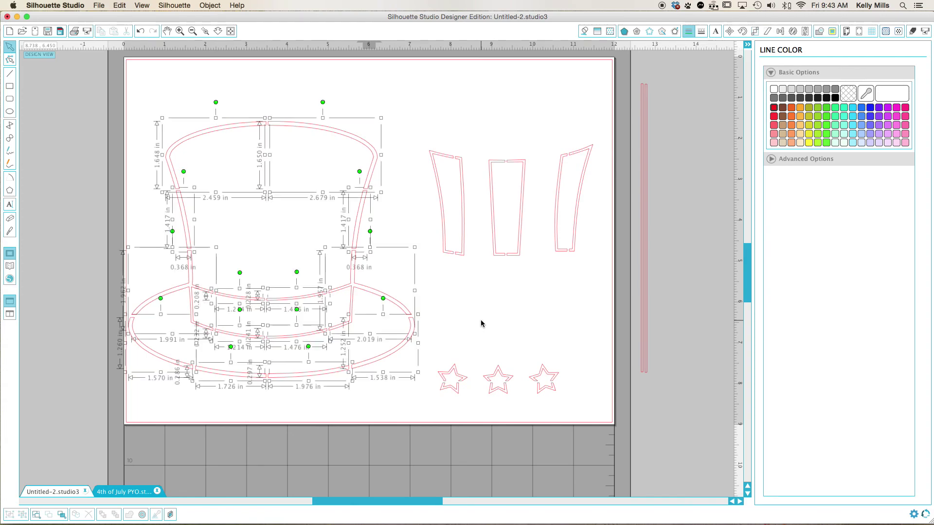
pyautogui.press('super+z')
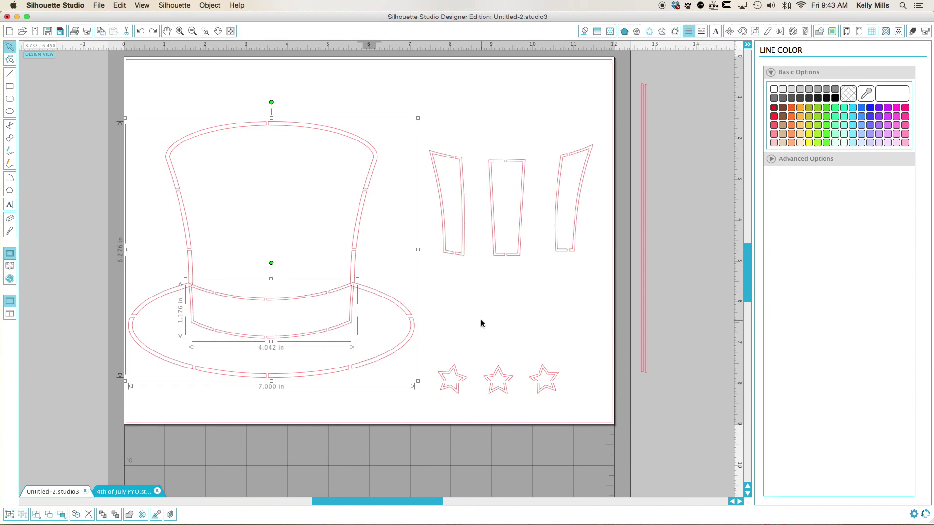
# Step: Try moving the band slightly lower within the hat frame, and undo the move
pyautogui.click(472, 302)
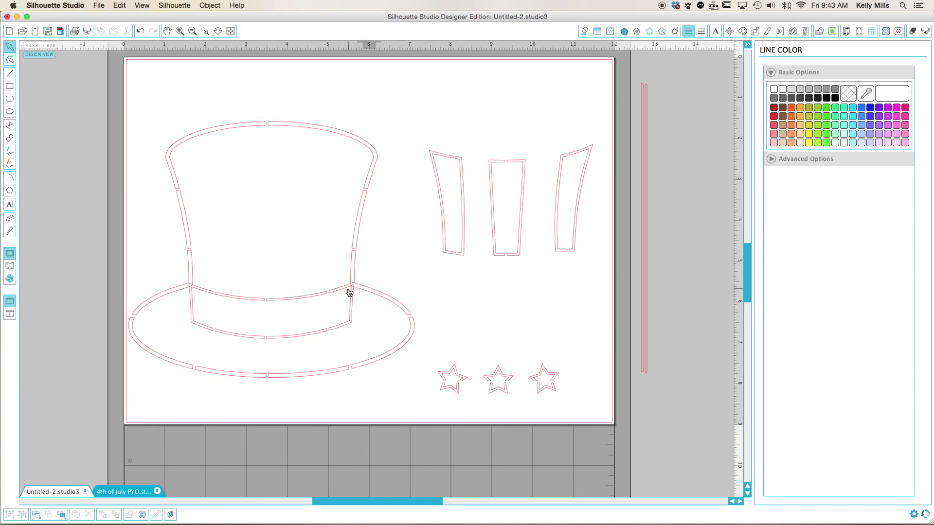
pyautogui.moveTo(348, 290); pyautogui.dragTo(348, 292)
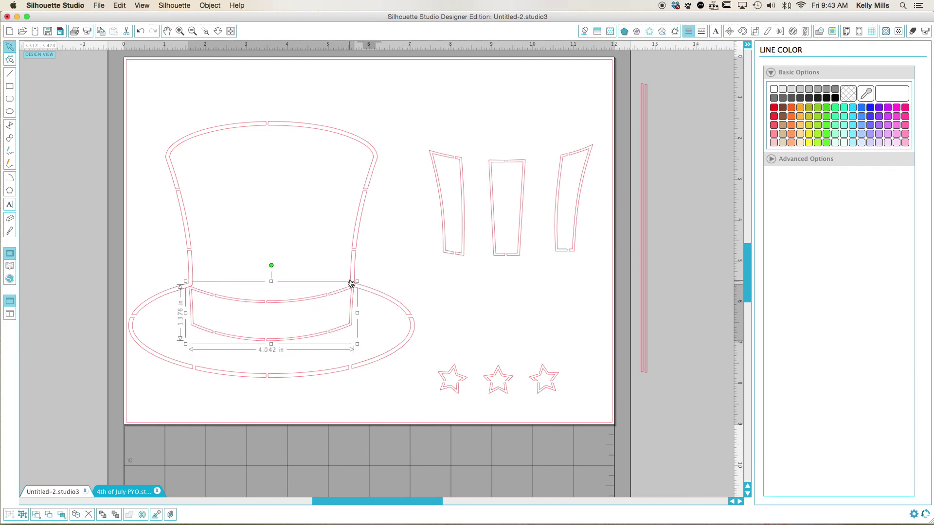
pyautogui.press('super+z')
pyautogui.press('super+z')
pyautogui.press('super+z')
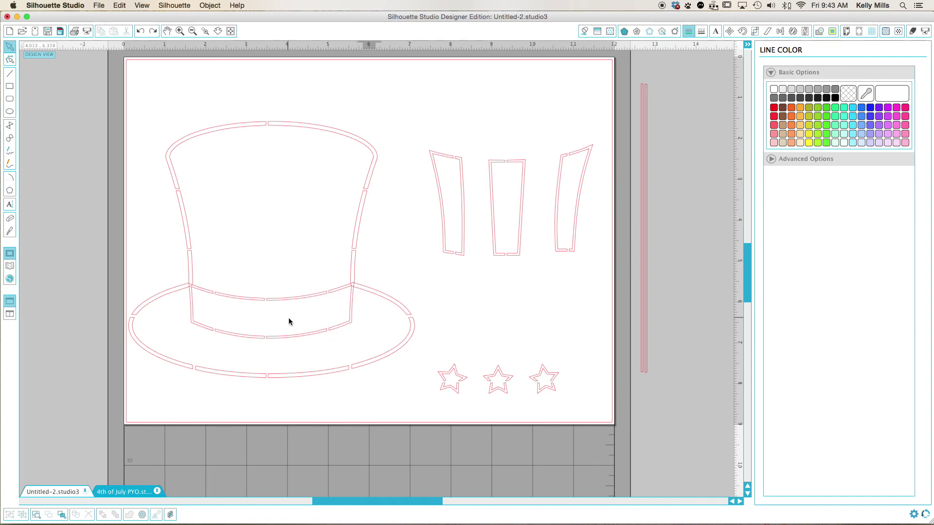
# Step: Weld the hat frame and the band together
pyautogui.click(357, 247)
pyautogui.keyDown('shift'); pyautogui.click(339, 290); pyautogui.keyUp('shift')
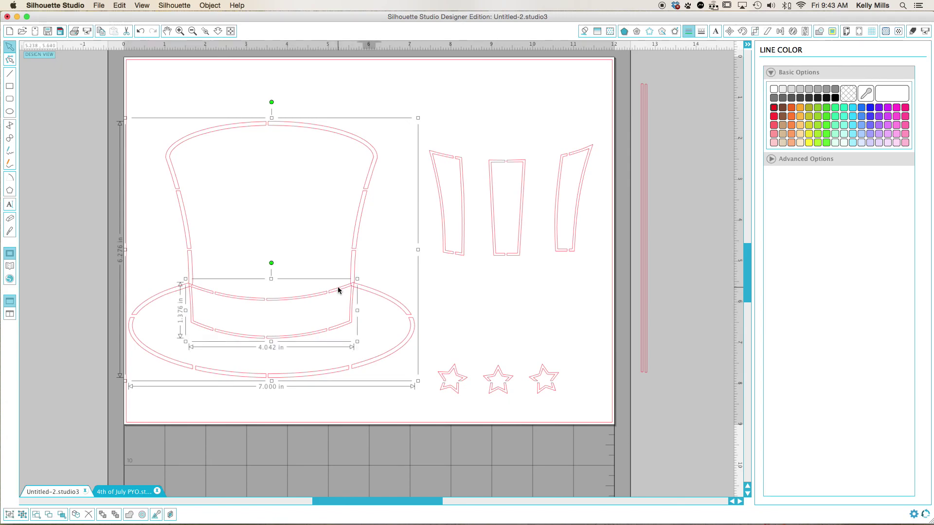
pyautogui.rightClick(338, 290)
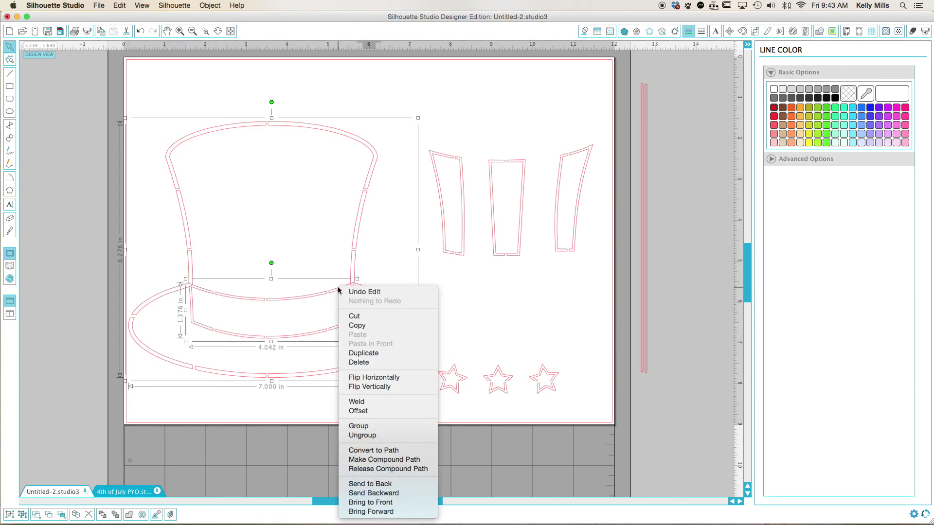
pyautogui.click(375, 402)
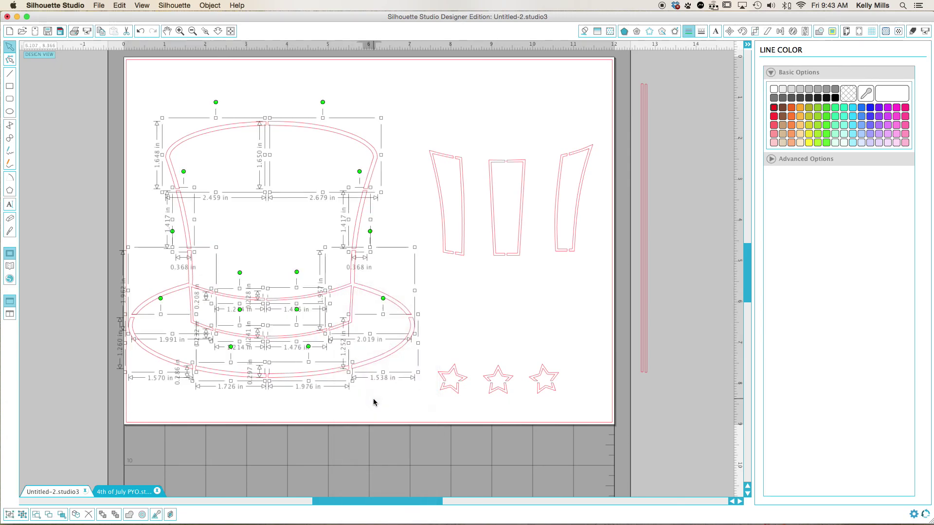
pyautogui.click(460, 334)
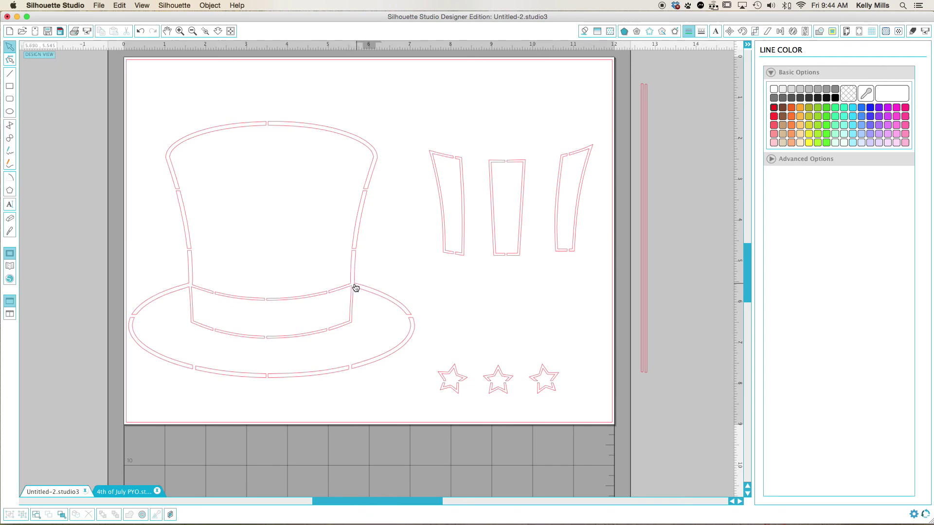
# Step: Try placing the three stripes on the hat's crown, comparing with the 4th of July PYO design, and move them back off the hat
pyautogui.click(95, 491)
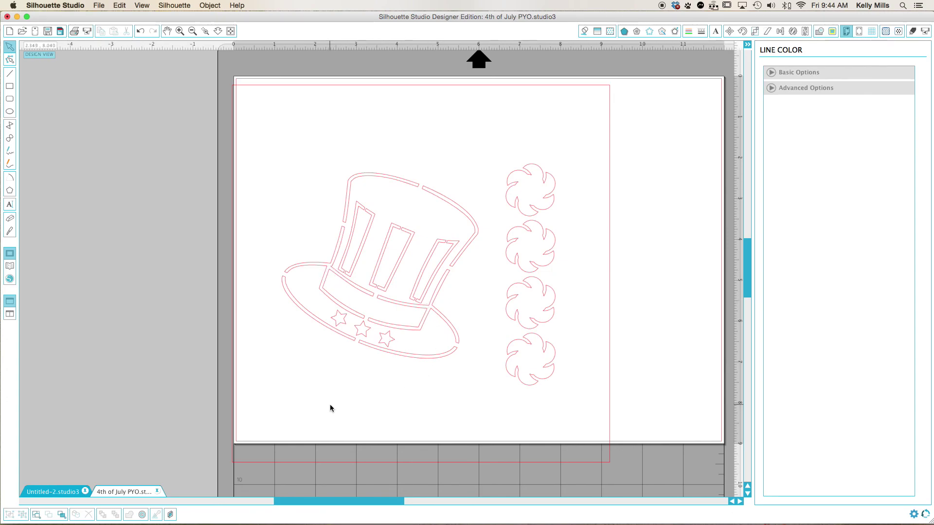
pyautogui.click(56, 493)
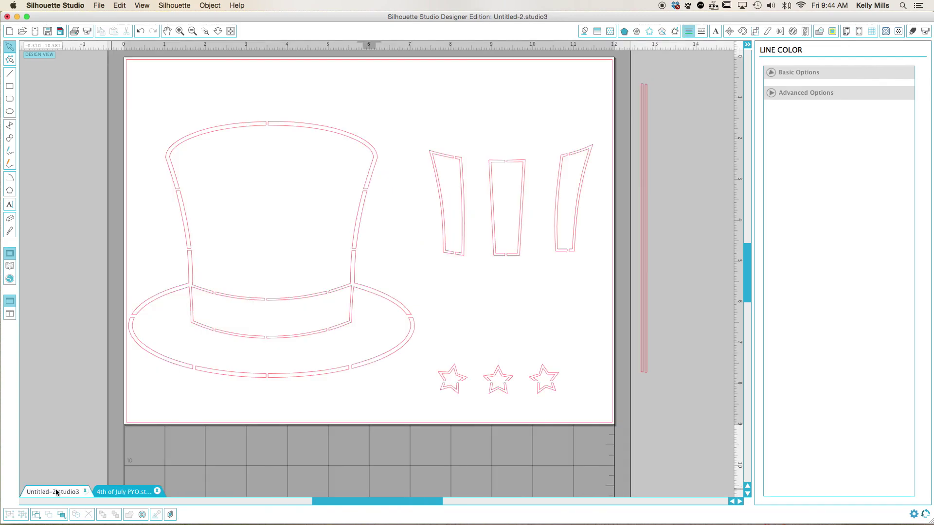
pyautogui.click(506, 381)
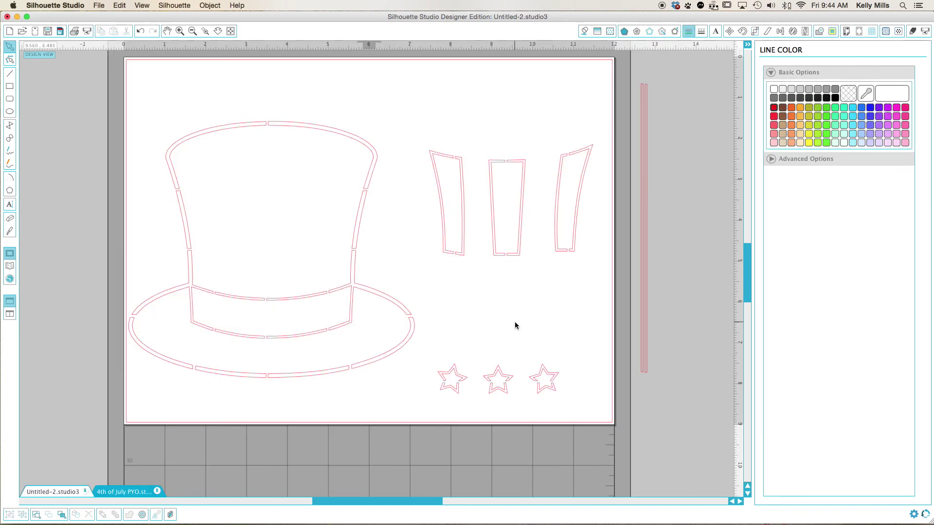
pyautogui.moveTo(421, 140); pyautogui.dragTo(333, 287)
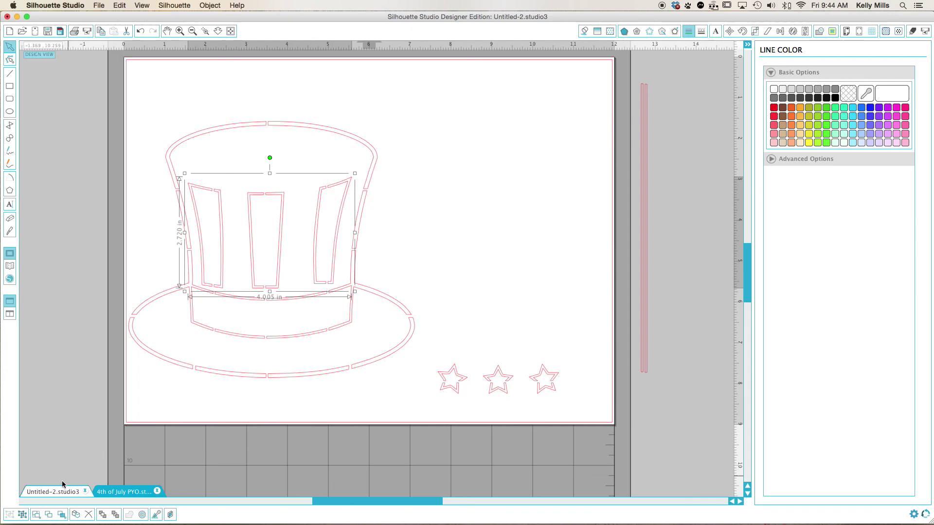
pyautogui.click(113, 493)
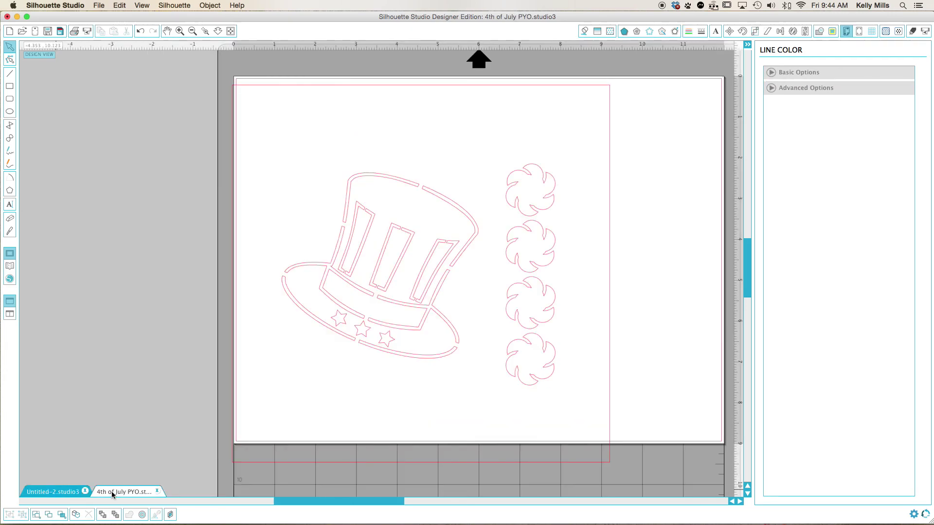
pyautogui.click(57, 492)
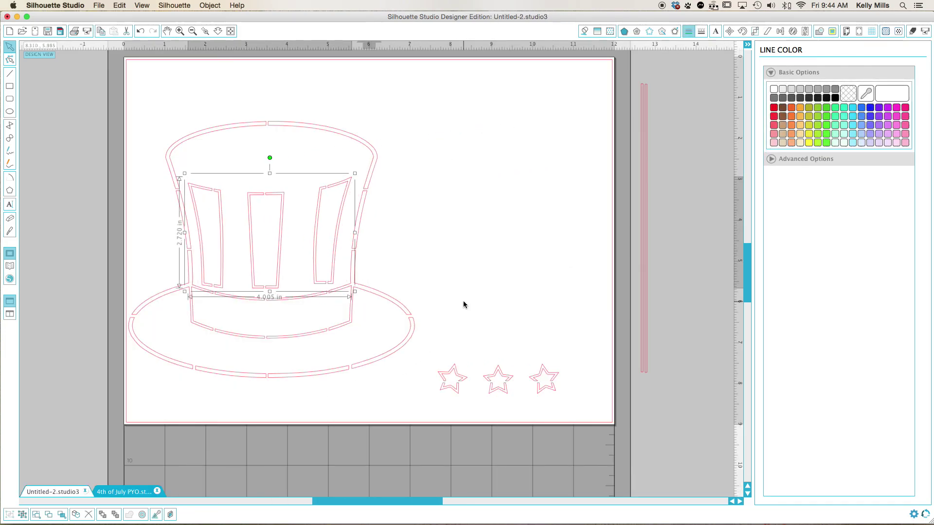
pyautogui.click(362, 220)
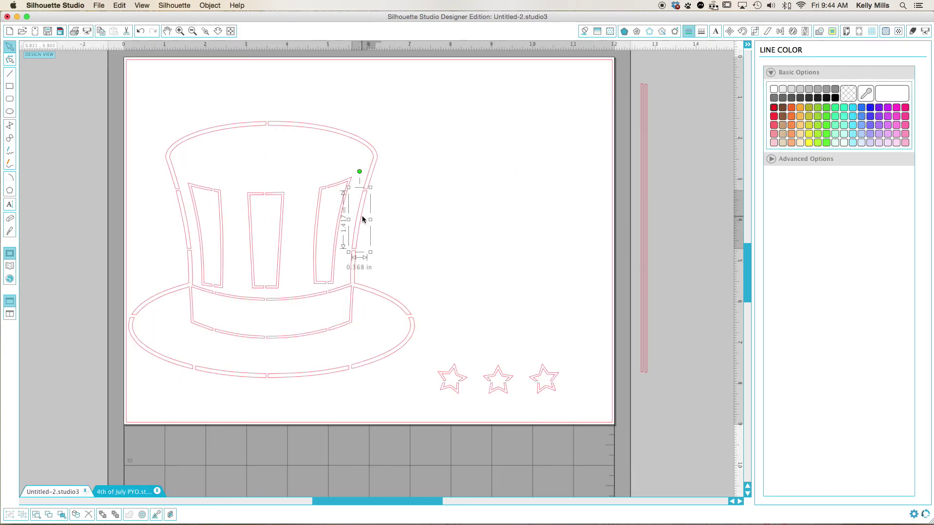
pyautogui.click(453, 201)
pyautogui.moveTo(321, 188); pyautogui.dragTo(565, 177)
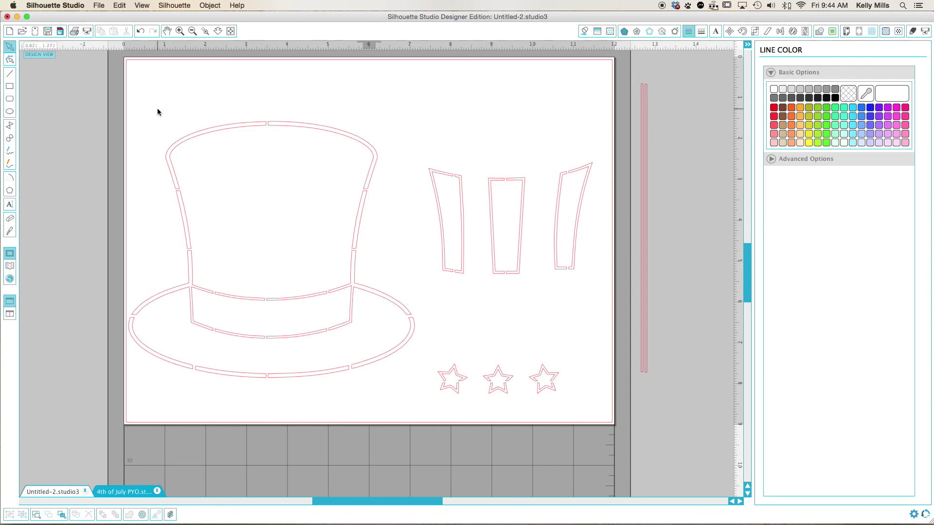
# Step: Group all the separate pieces of the welded hat frame and band
pyautogui.click(185, 139)
pyautogui.click(190, 97)
pyautogui.moveTo(154, 108); pyautogui.dragTo(414, 387)
pyautogui.rightClick(389, 357)
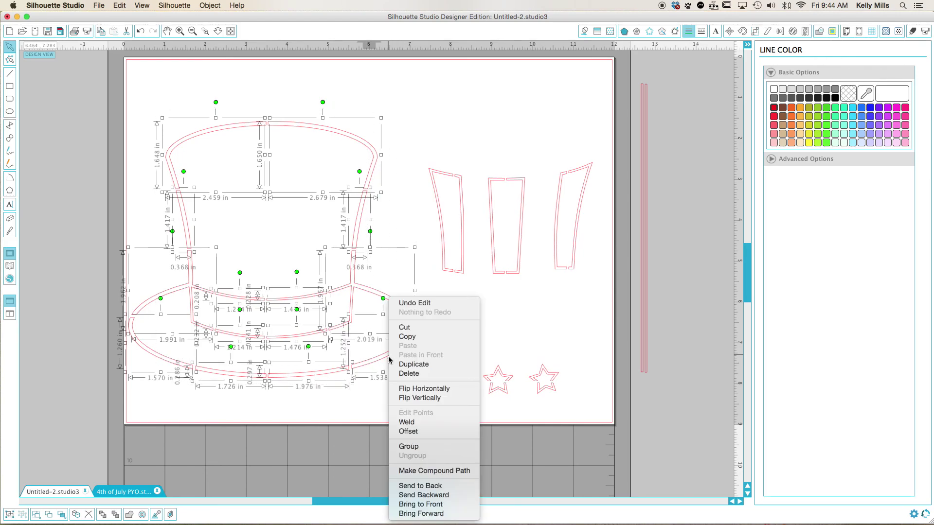
pyautogui.click(407, 446)
pyautogui.click(475, 347)
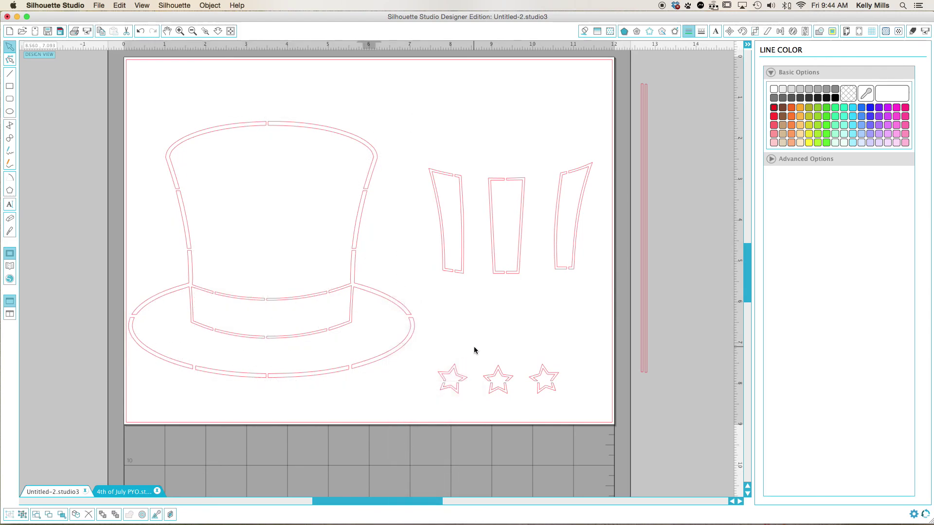
# Step: Move the stripes onto the hat's crown just above the band and center them horizontally with the hat
pyautogui.moveTo(464, 276); pyautogui.dragTo(225, 287)
pyautogui.click(327, 289)
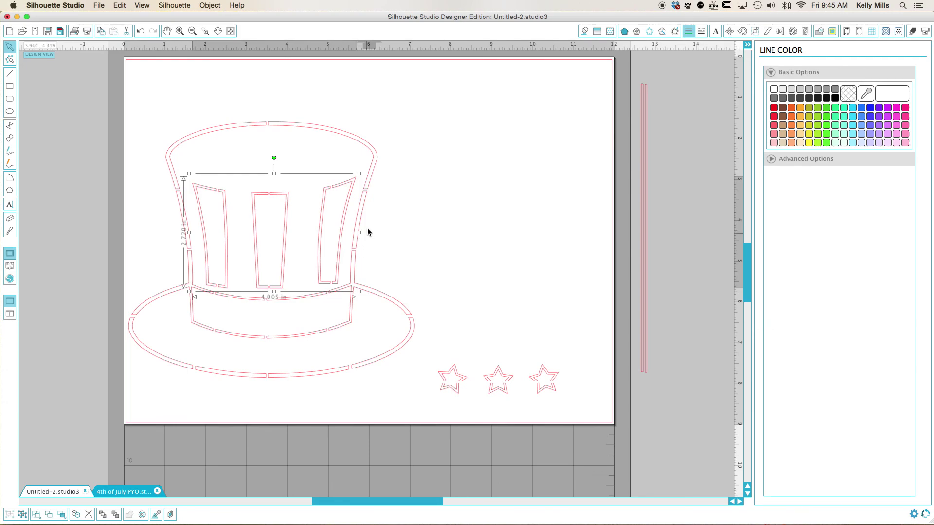
pyautogui.keyDown('shift'); pyautogui.click(366, 189); pyautogui.keyUp('shift')
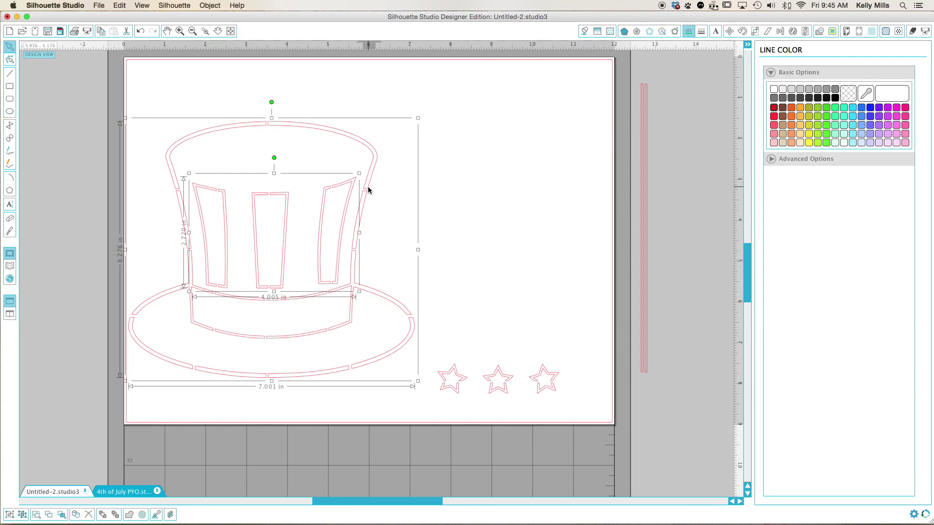
pyautogui.click(782, 33)
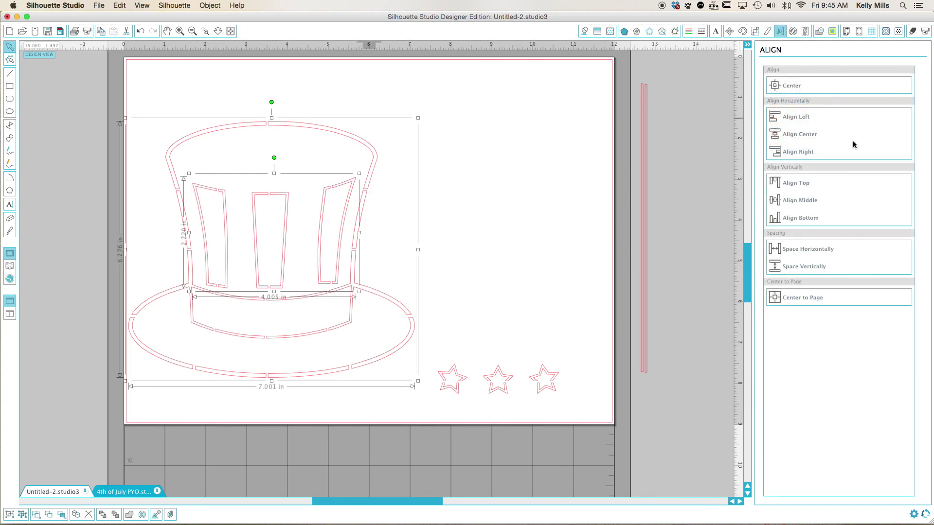
pyautogui.click(791, 203)
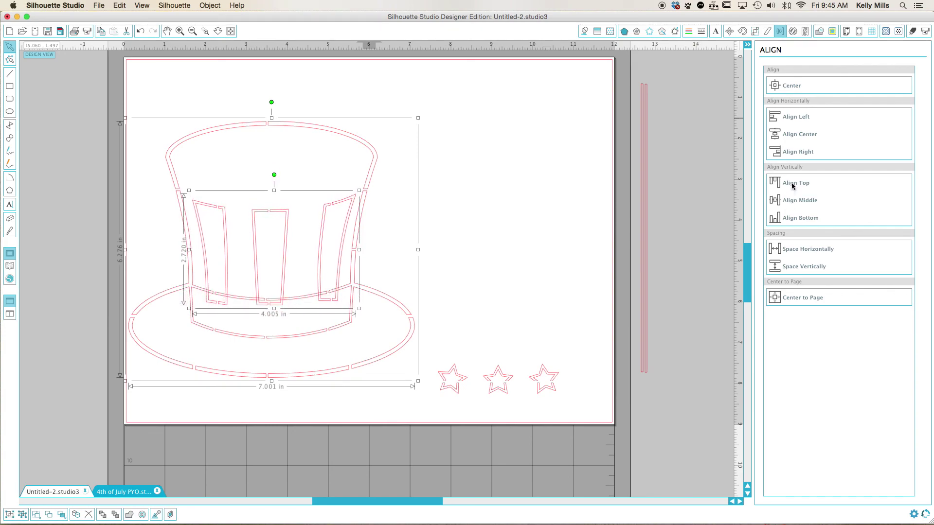
pyautogui.click(791, 182)
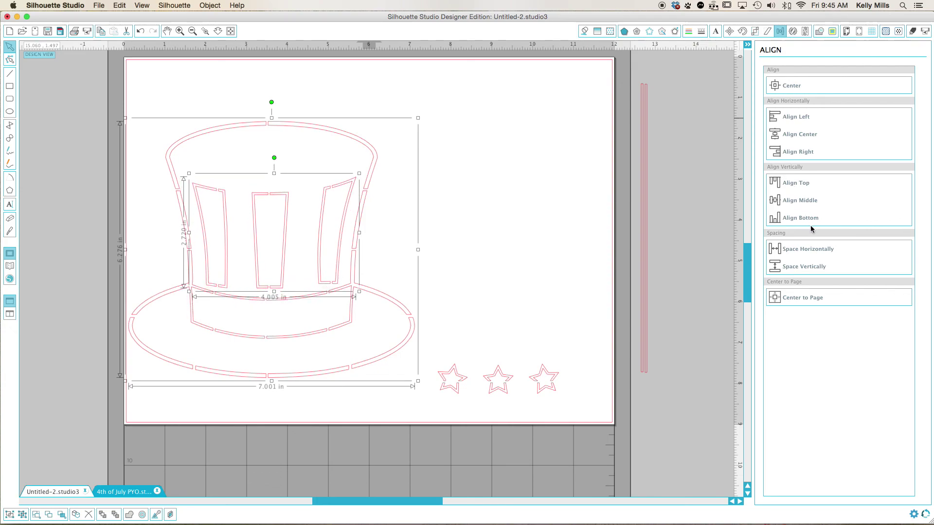
pyautogui.click(788, 138)
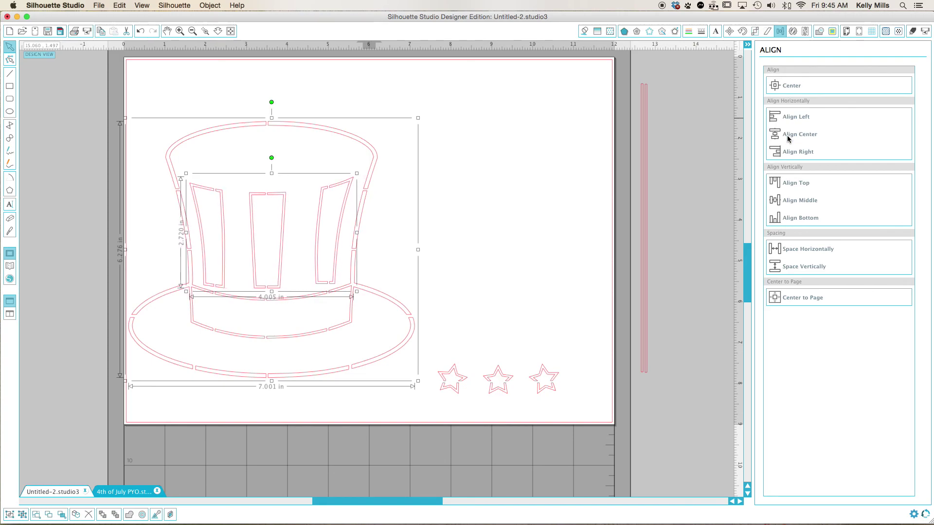
pyautogui.click(595, 200)
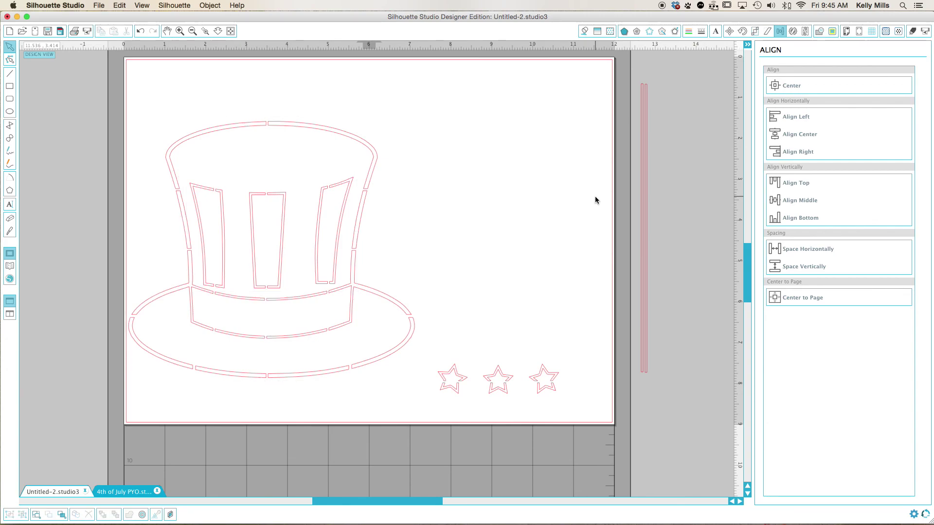
# Step: Move the three stars onto the hat brim below the band, checking the placement against the 4th of July PYO design
pyautogui.moveTo(439, 363); pyautogui.dragTo(323, 367)
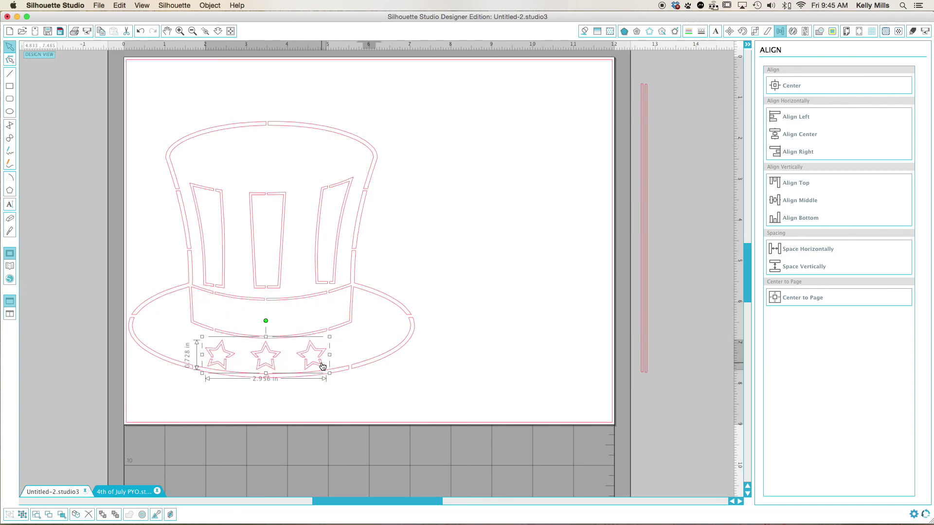
pyautogui.click(105, 493)
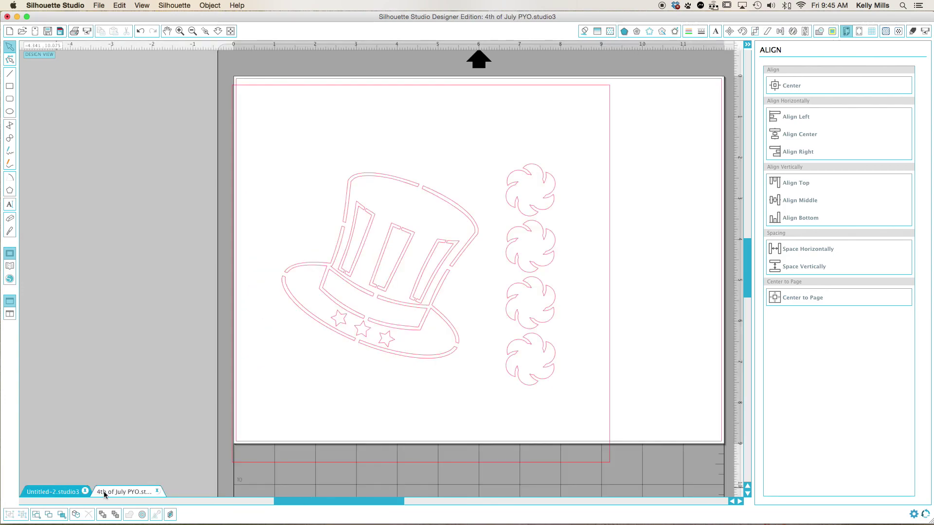
pyautogui.click(56, 492)
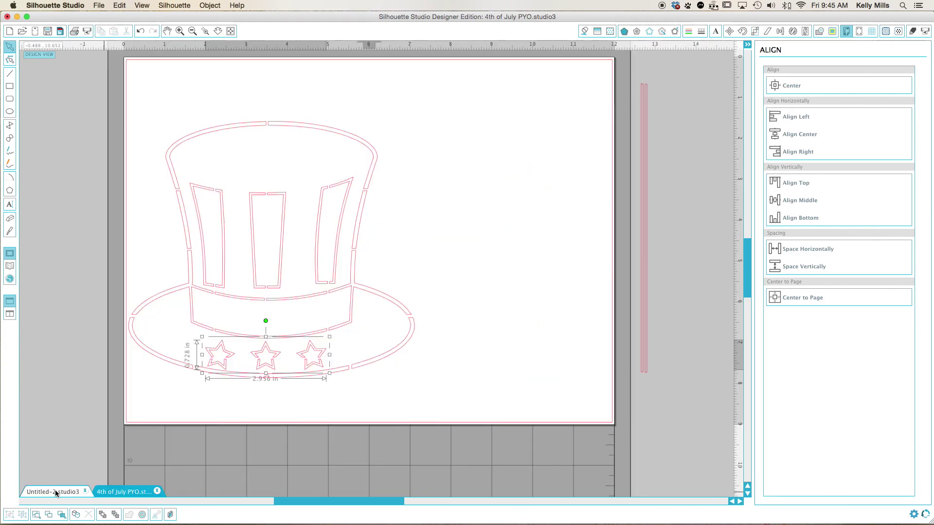
pyautogui.click(490, 347)
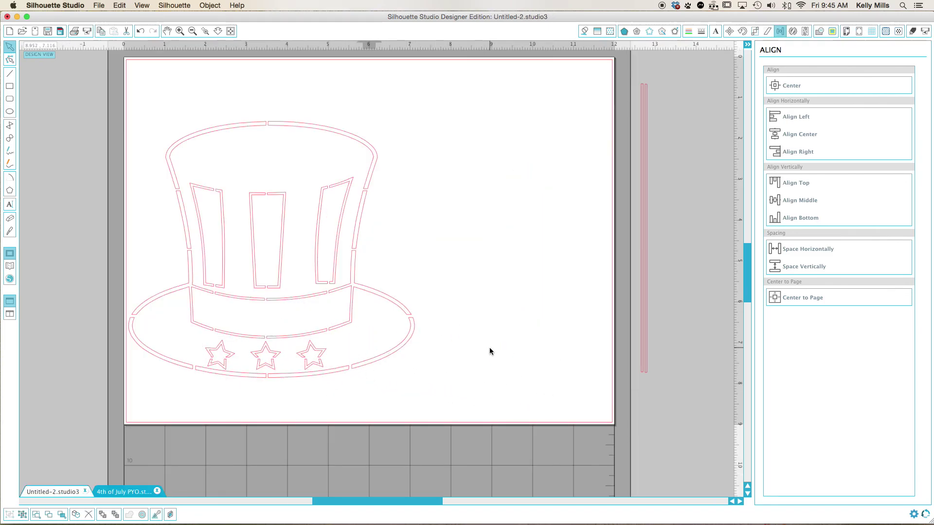
# Step: Ungroup the three stars and the three stripes
pyautogui.click(260, 356)
pyautogui.rightClick(259, 351)
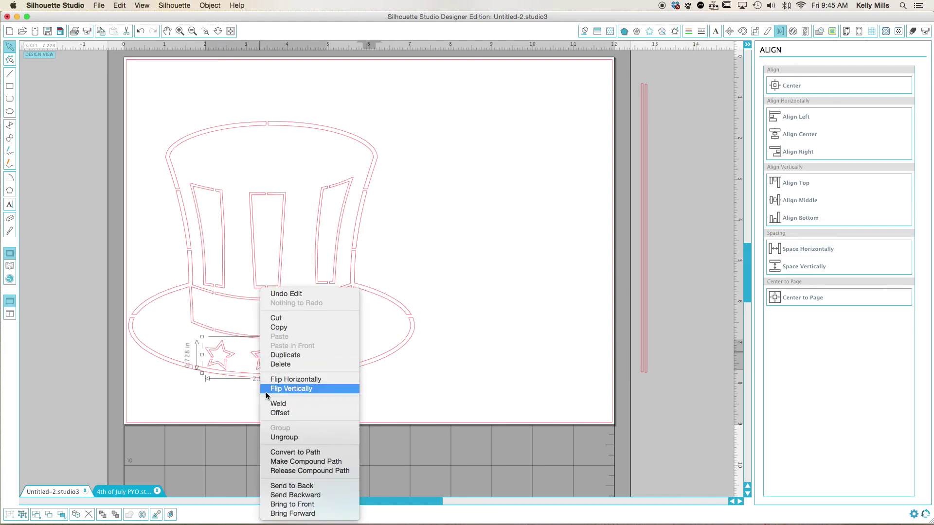
pyautogui.click(269, 437)
pyautogui.click(255, 280)
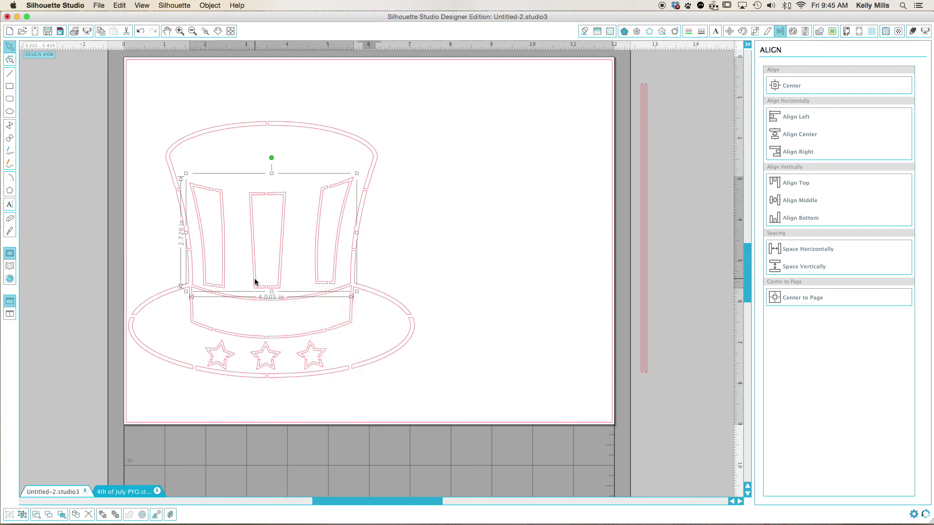
pyautogui.rightClick(255, 281)
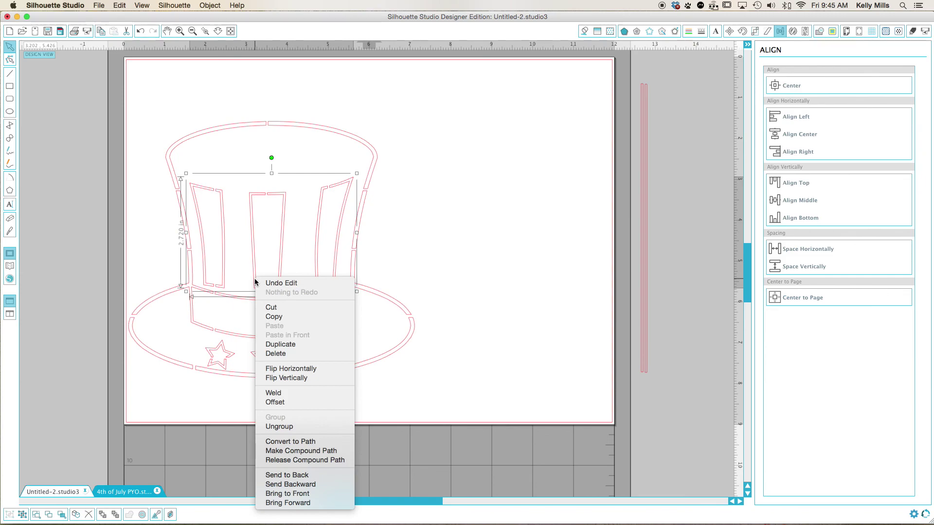
pyautogui.click(276, 428)
# Step: Group the two pieces of the middle star, and group the two halves of the middle stripe
pyautogui.click(268, 363)
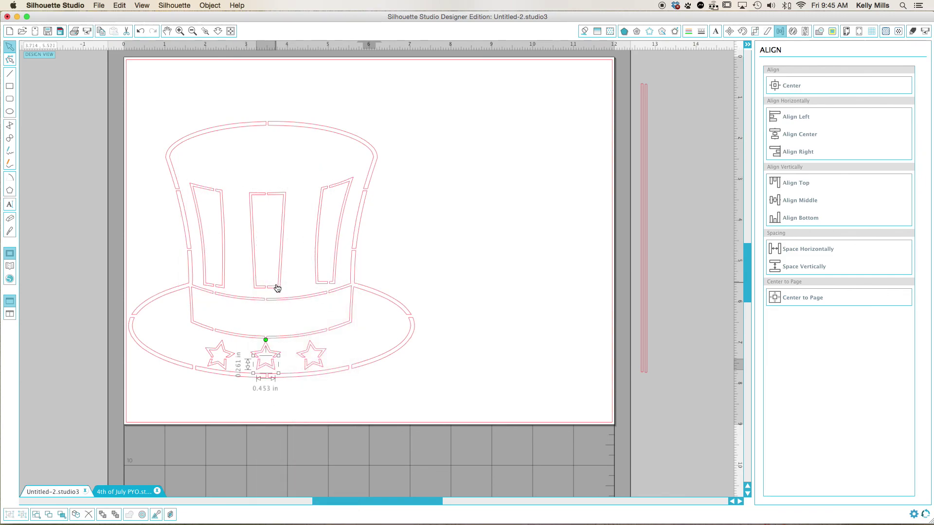
pyautogui.keyDown('shift'); pyautogui.click(267, 352); pyautogui.keyUp('shift')
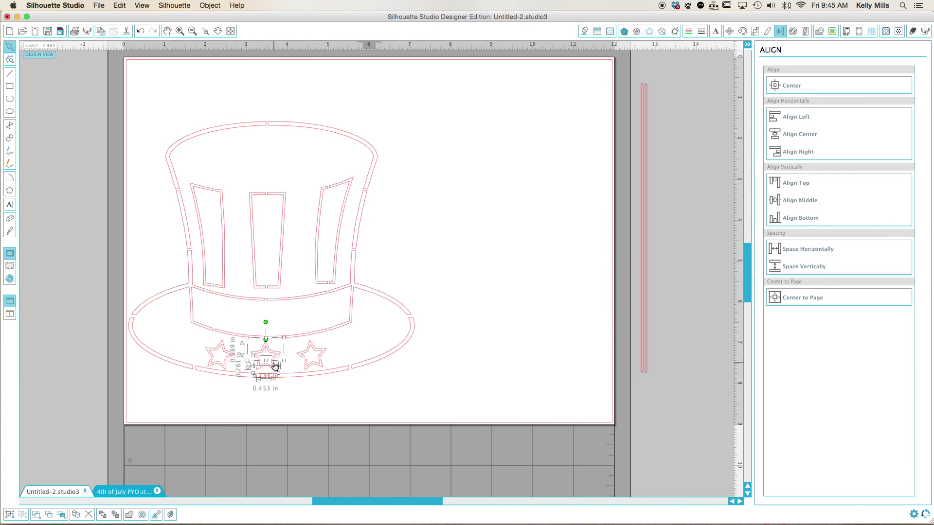
pyautogui.rightClick(273, 363)
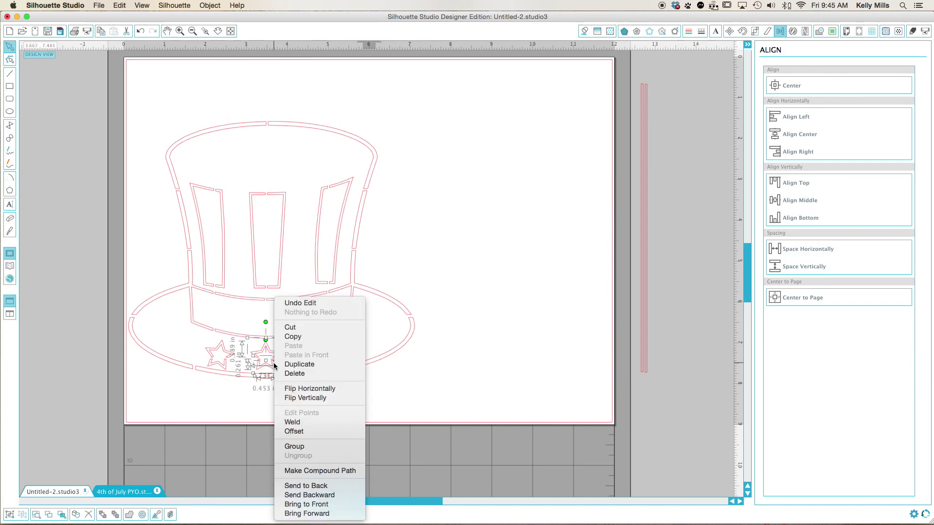
pyautogui.click(292, 442)
pyautogui.moveTo(247, 191); pyautogui.dragTo(293, 288)
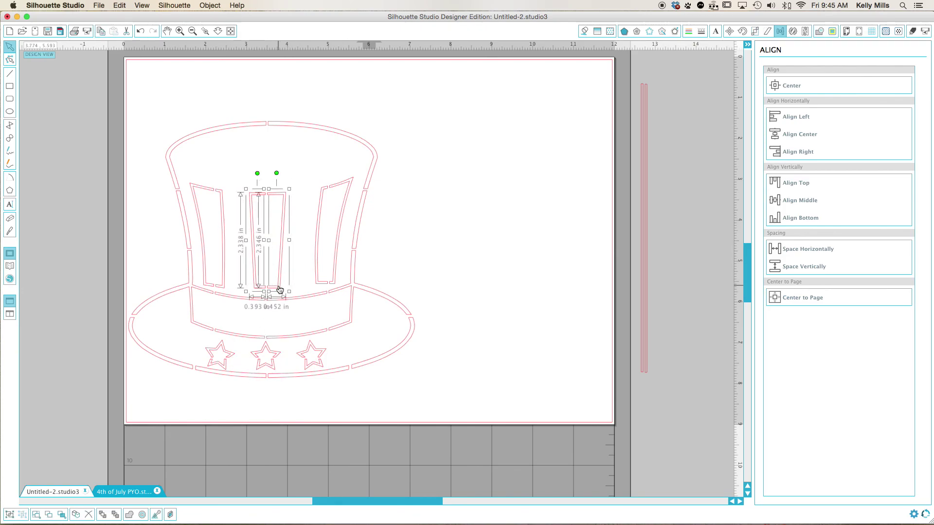
pyautogui.rightClick(278, 285)
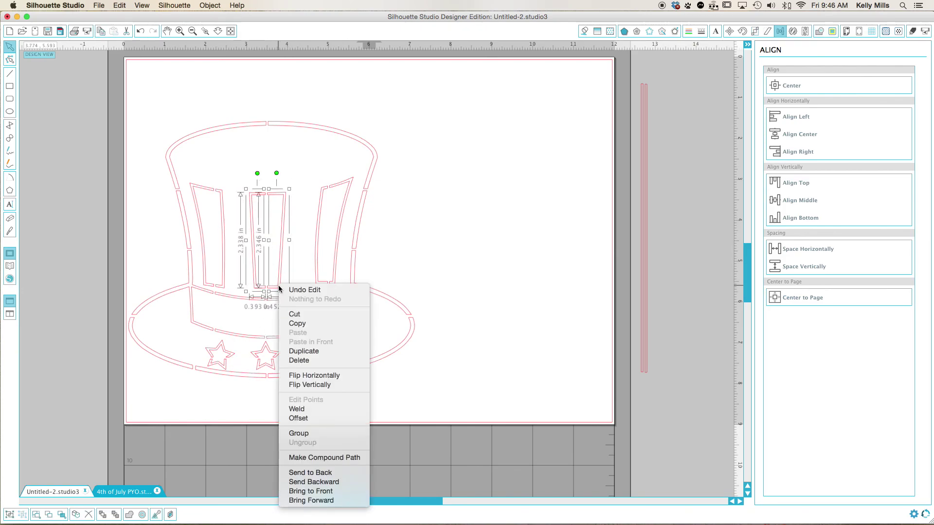
pyautogui.click(304, 433)
# Step: Center the middle star and the middle stripe horizontally with each other
pyautogui.keyDown('shift'); pyautogui.click(271, 365); pyautogui.keyUp('shift')
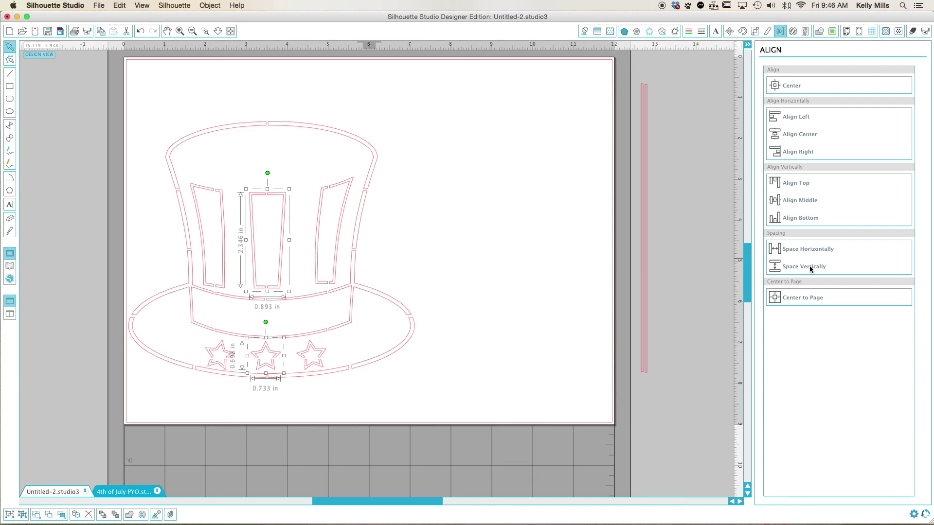
pyautogui.click(803, 203)
pyautogui.press('super+z')
pyautogui.click(800, 134)
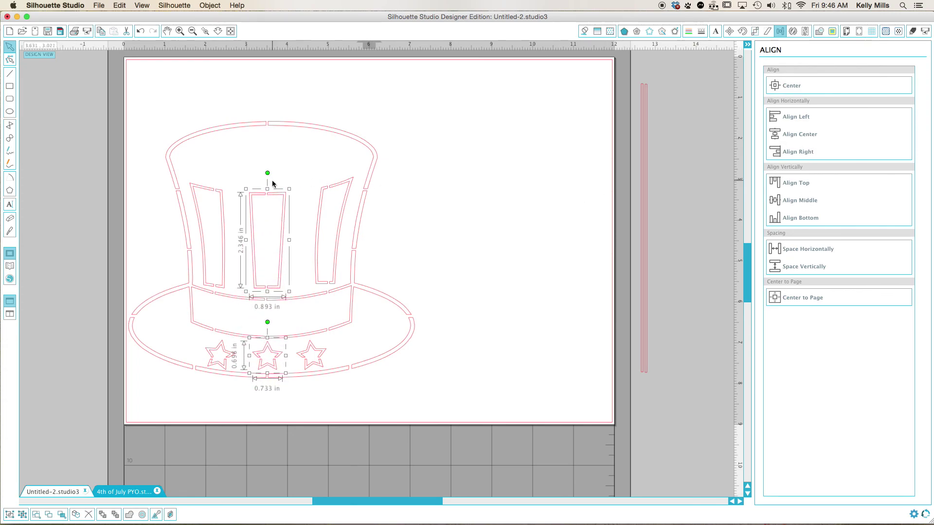
# Step: Group the two pieces of the right star on the hat brim
pyautogui.click(469, 381)
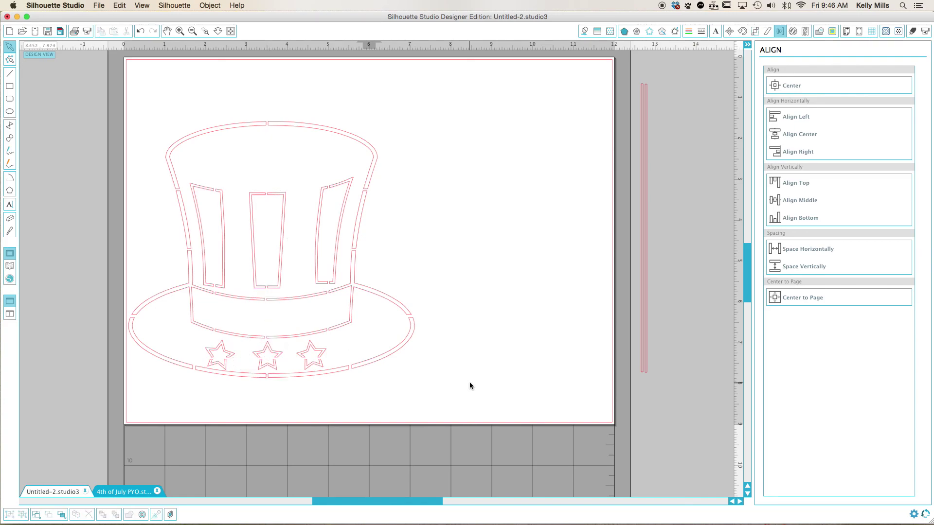
pyautogui.click(328, 366)
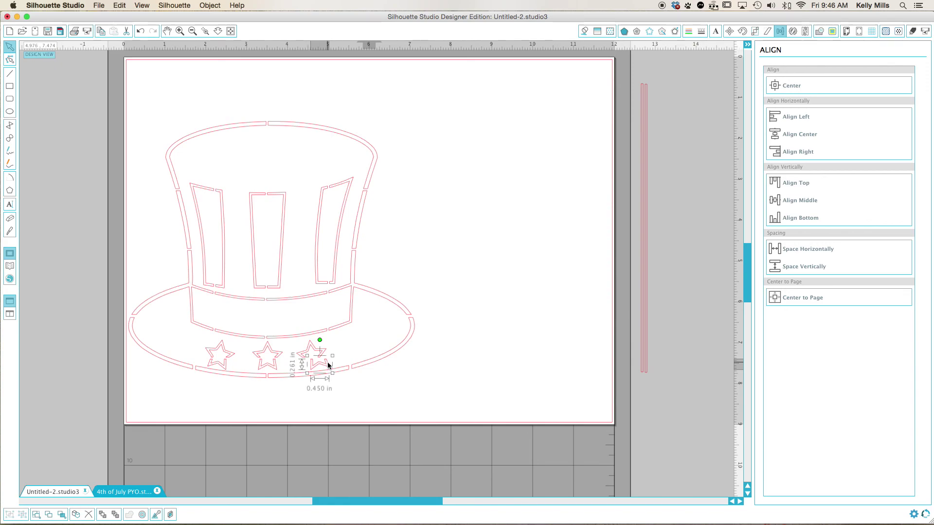
pyautogui.click(327, 361)
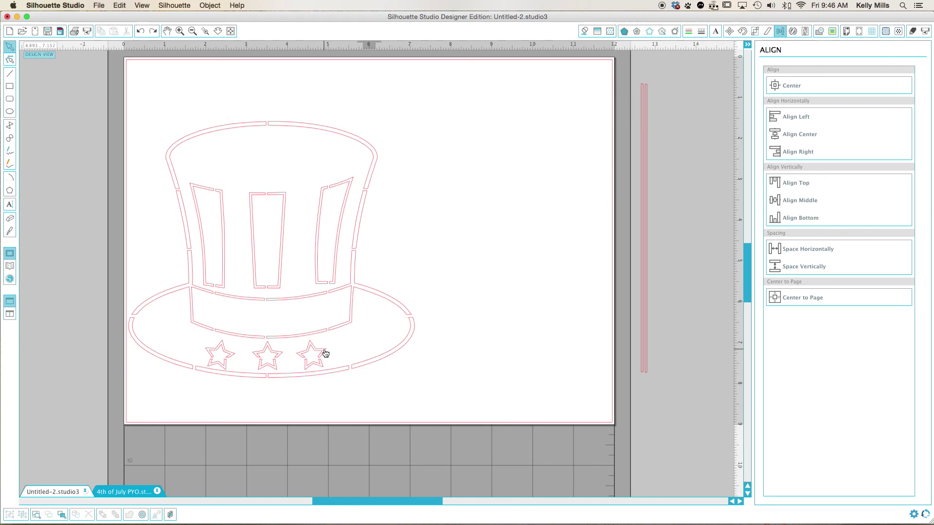
pyautogui.click(321, 368)
pyautogui.keyDown('shift'); pyautogui.click(321, 367); pyautogui.keyUp('shift')
pyautogui.rightClick(321, 367)
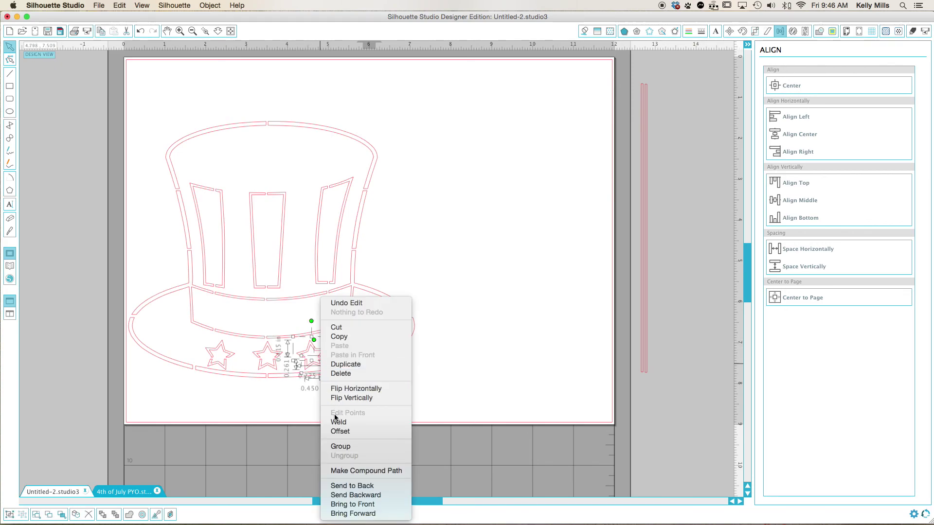
pyautogui.click(335, 448)
pyautogui.click(439, 359)
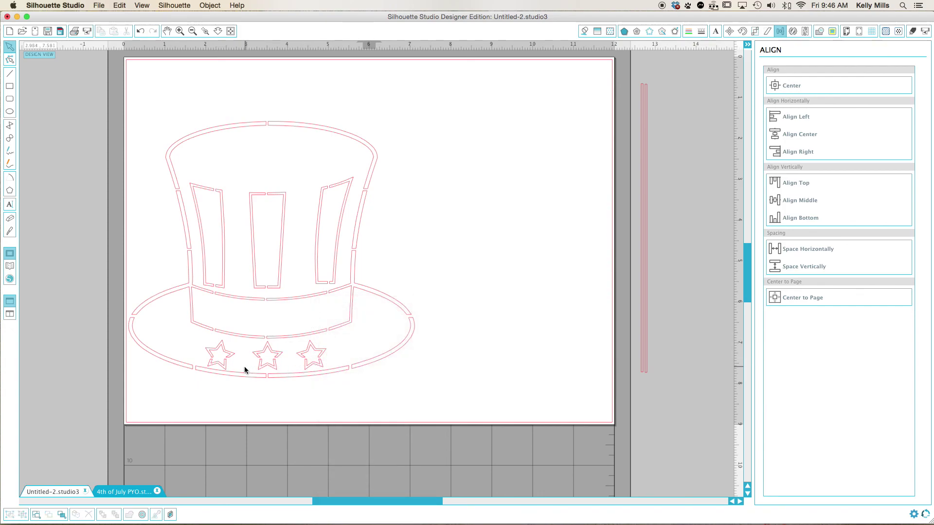
# Step: Group the two pieces of the left star on the hat brim
pyautogui.click(222, 349)
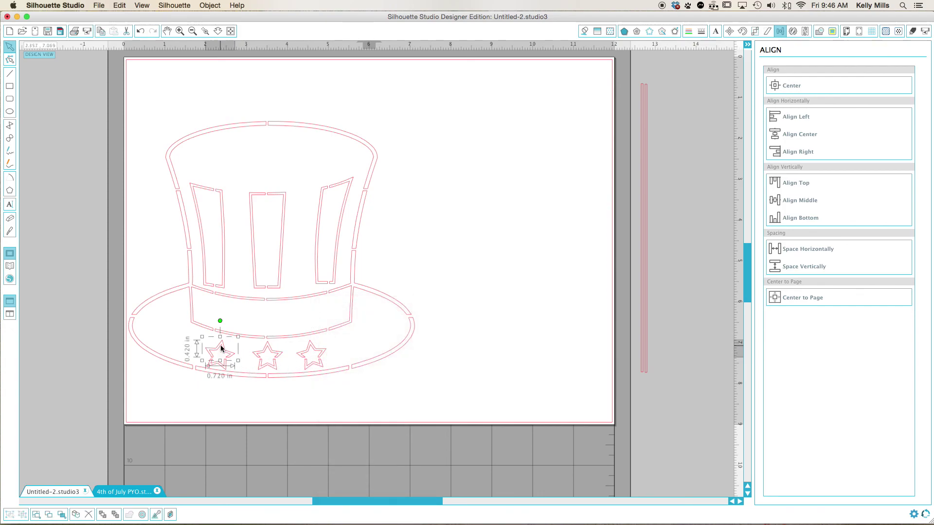
pyautogui.keyDown('shift'); pyautogui.click(223, 371); pyautogui.keyUp('shift')
pyautogui.rightClick(223, 370)
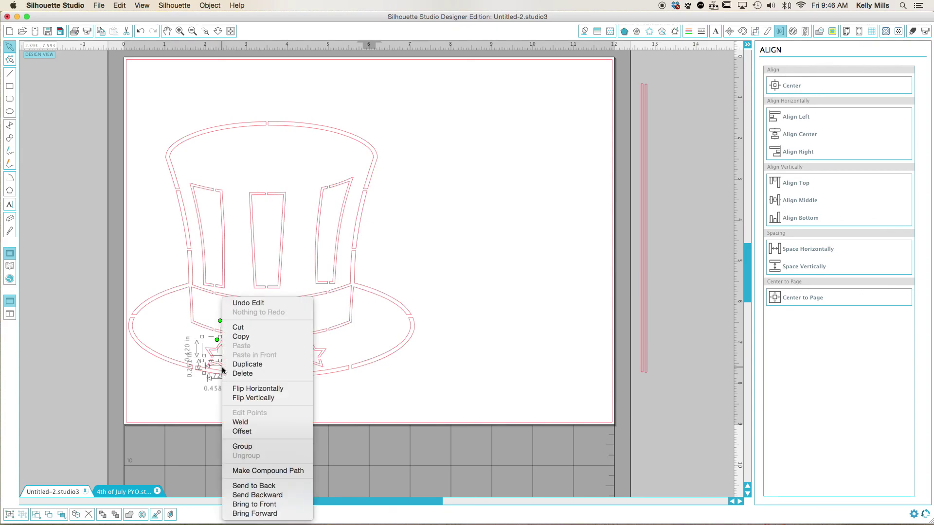
pyautogui.click(237, 444)
# Step: Align the bottom edges of the three stars on the hat brim
pyautogui.keyDown('shift'); pyautogui.click(318, 361); pyautogui.keyUp('shift')
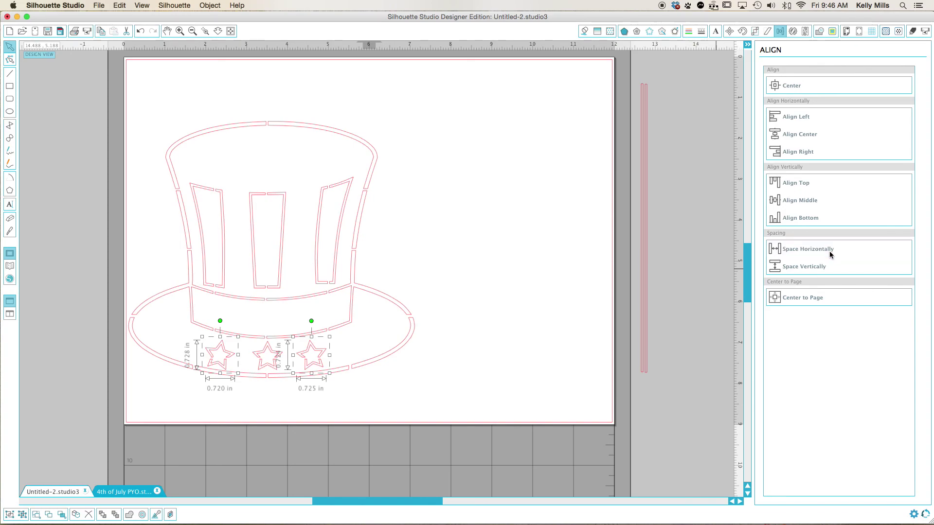
pyautogui.keyDown('shift'); pyautogui.click(270, 365); pyautogui.keyUp('shift')
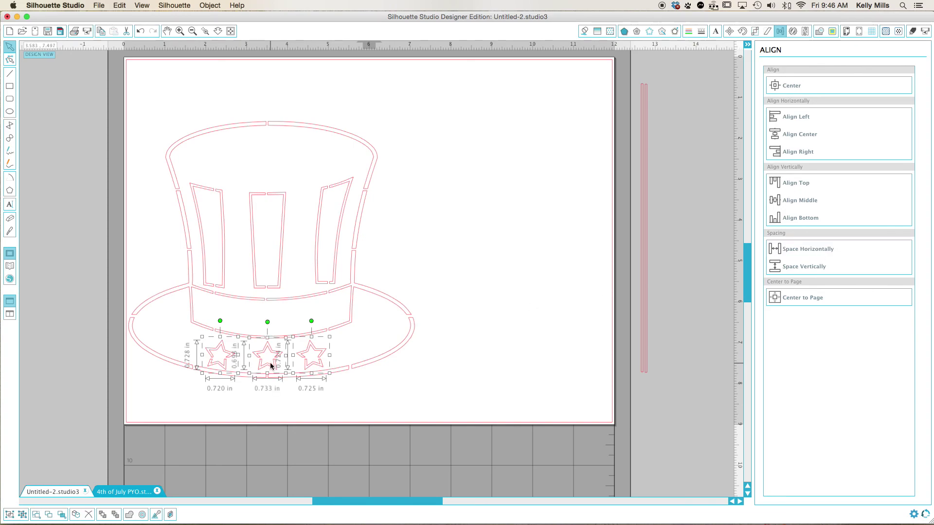
pyautogui.click(814, 220)
pyautogui.click(528, 378)
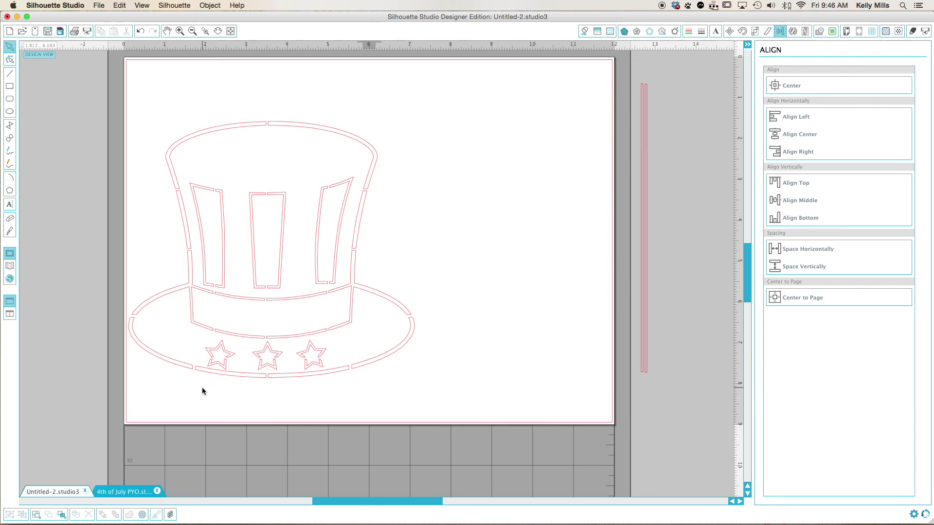
# Step: Place a horizontal guide line at Y 7.625 along the bottom of the stars
pyautogui.click(220, 366)
pyautogui.moveTo(219, 366); pyautogui.dragTo(220, 365)
pyautogui.click(355, 395)
pyautogui.moveTo(441, 47); pyautogui.dragTo(442, 367)
# Step: Nudge the right and left stars up slightly against the guide line, and remove the guide
pyautogui.click(321, 355)
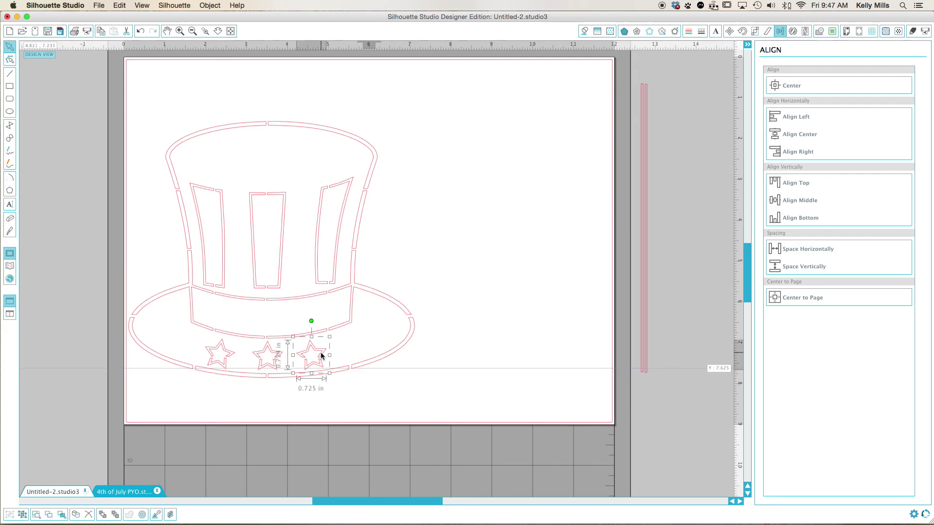
pyautogui.press('Up')
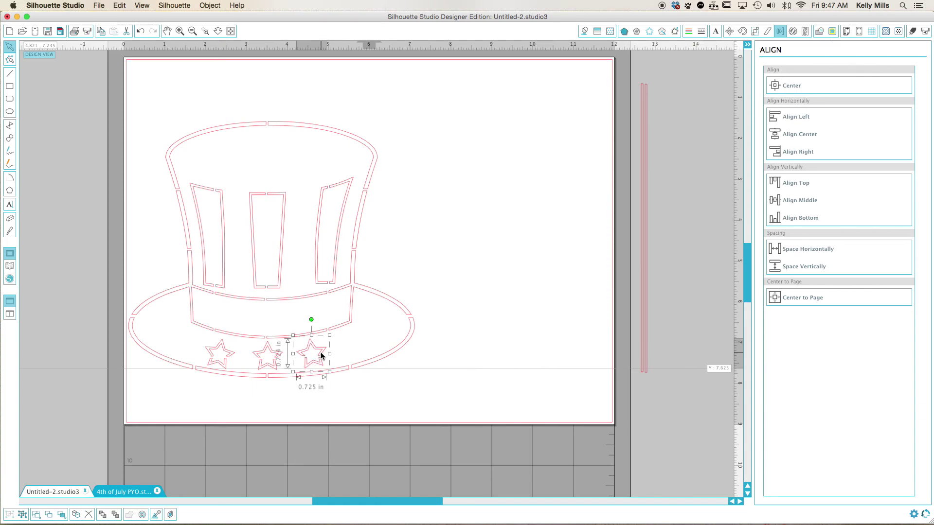
pyautogui.click(232, 358)
pyautogui.press('Up')
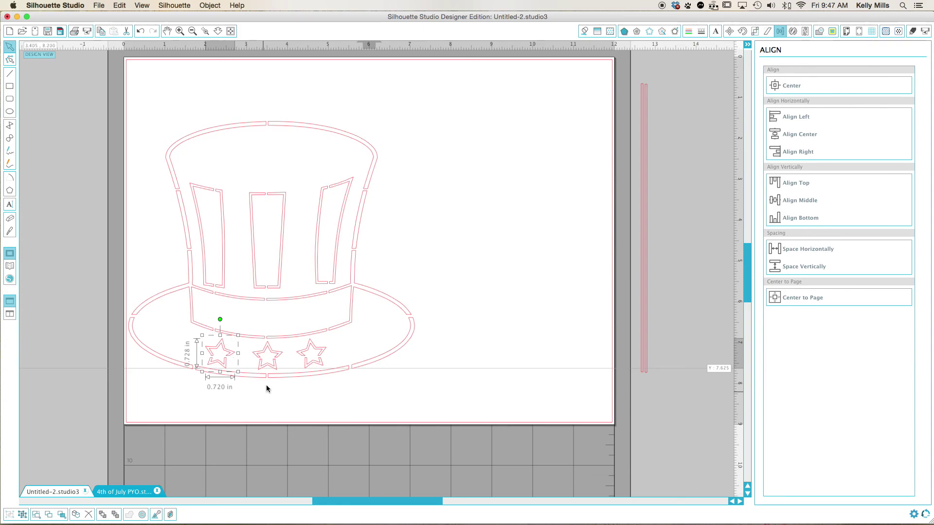
pyautogui.click(306, 387)
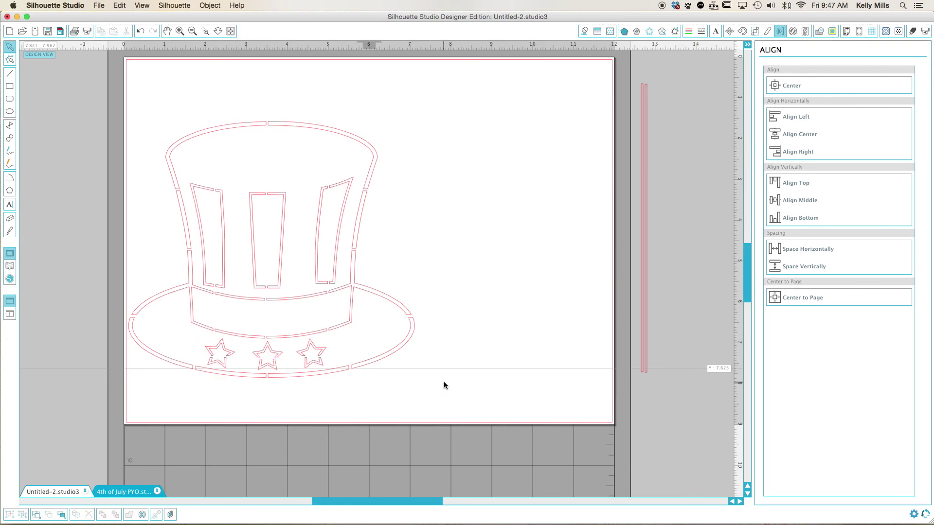
pyautogui.press('Delete')
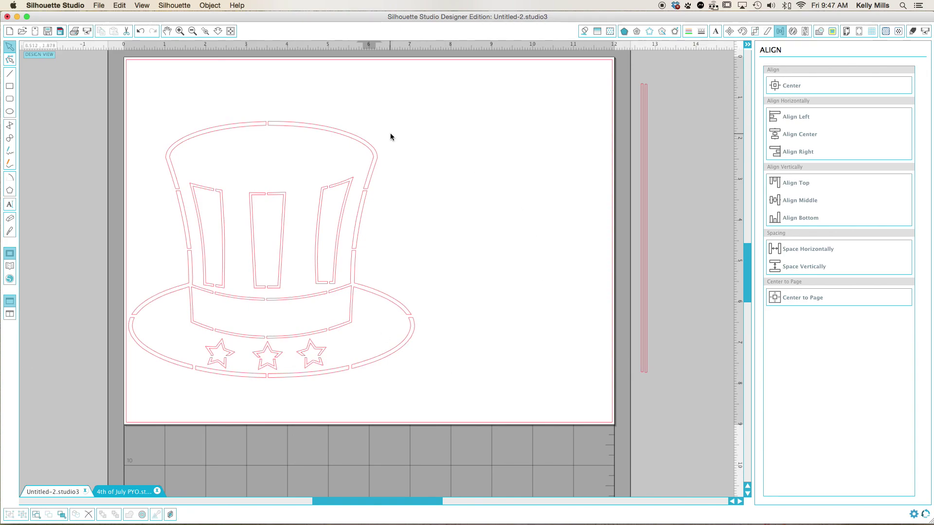
# Step: Move the whole hat toward the center of the page and group all of its pieces
pyautogui.press('super+a')
pyautogui.moveTo(225, 358); pyautogui.dragTo(279, 347)
pyautogui.click(541, 301)
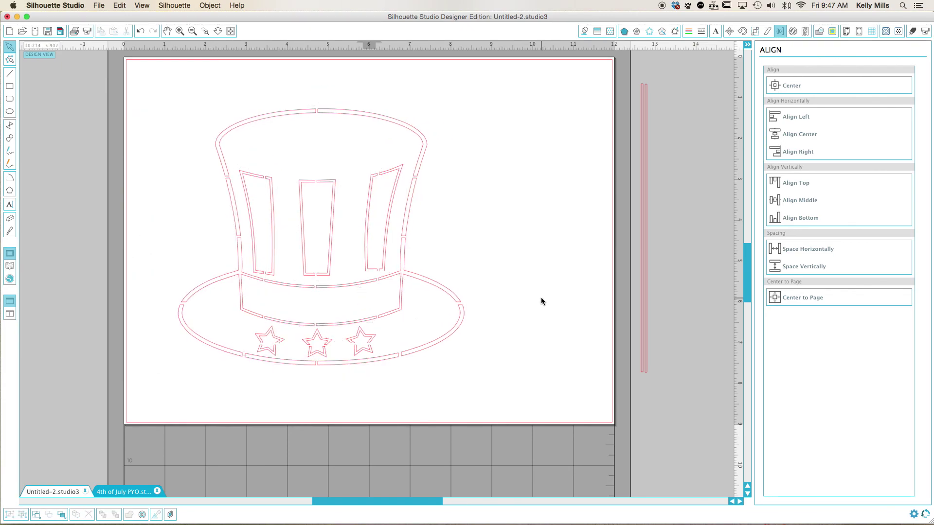
pyautogui.moveTo(210, 106); pyautogui.dragTo(514, 399)
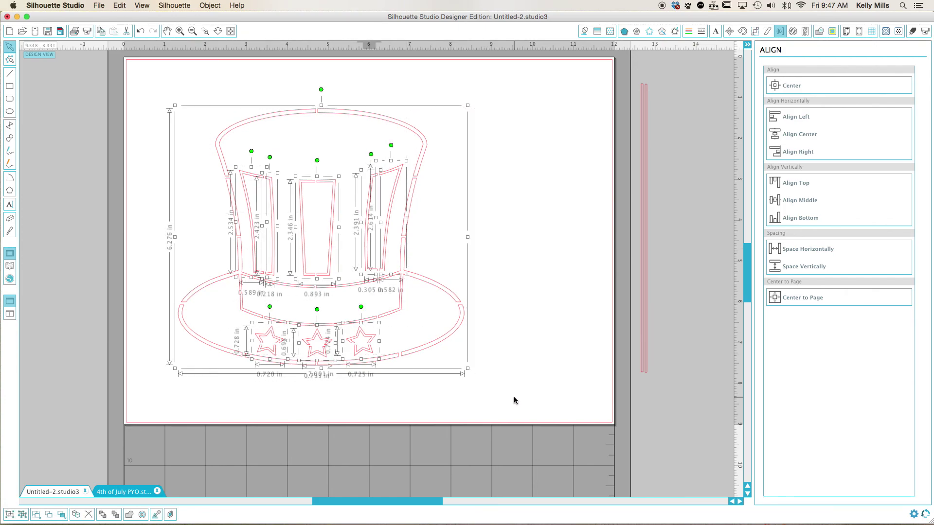
pyautogui.rightClick(444, 342)
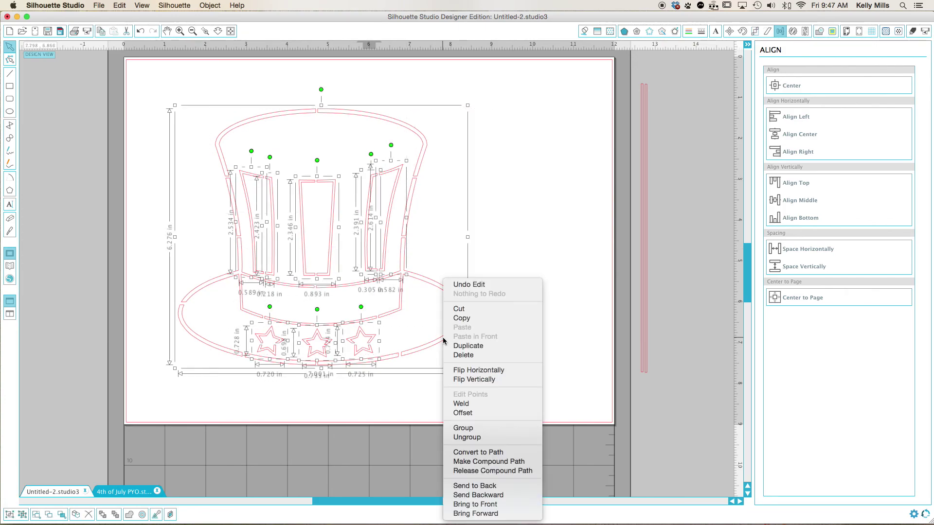
pyautogui.click(468, 430)
# Step: Fill the grouped hat with black and make its outline color transparent
pyautogui.click(584, 31)
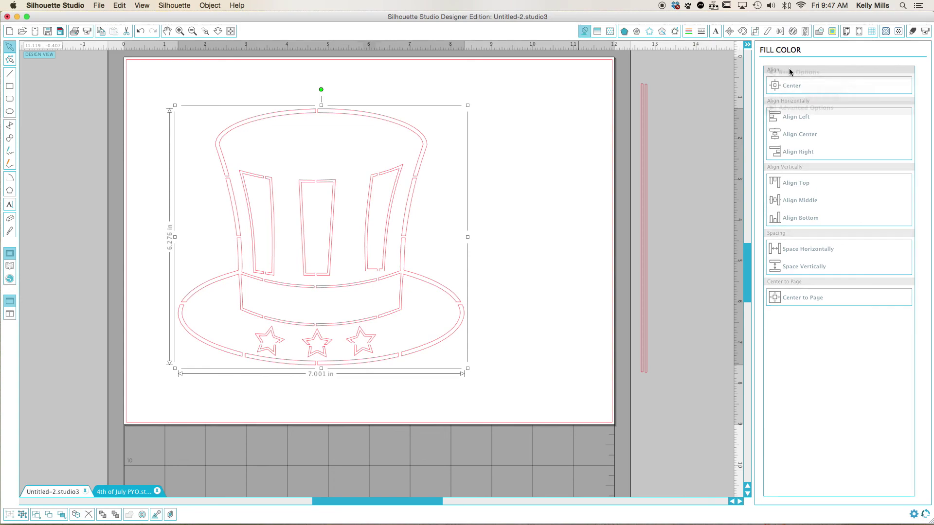
pyautogui.click(835, 98)
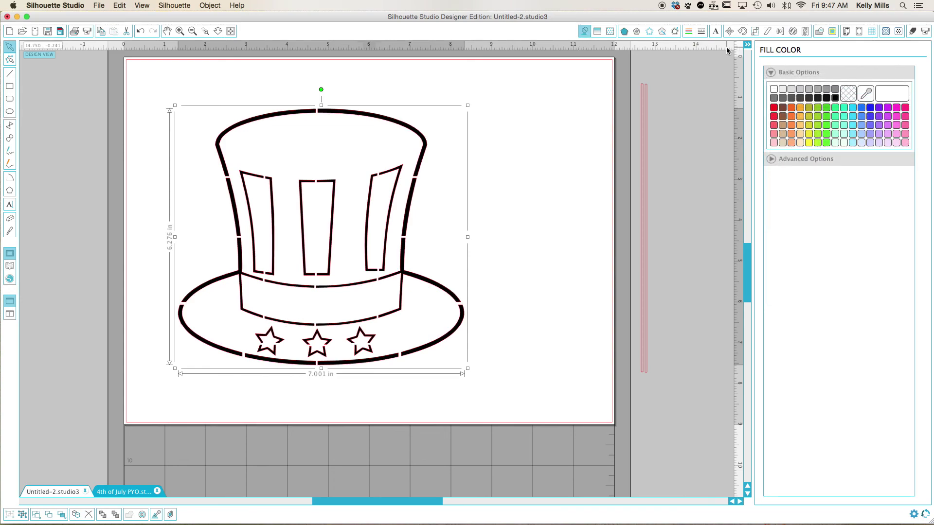
pyautogui.click(688, 31)
pyautogui.click(845, 96)
pyautogui.click(478, 183)
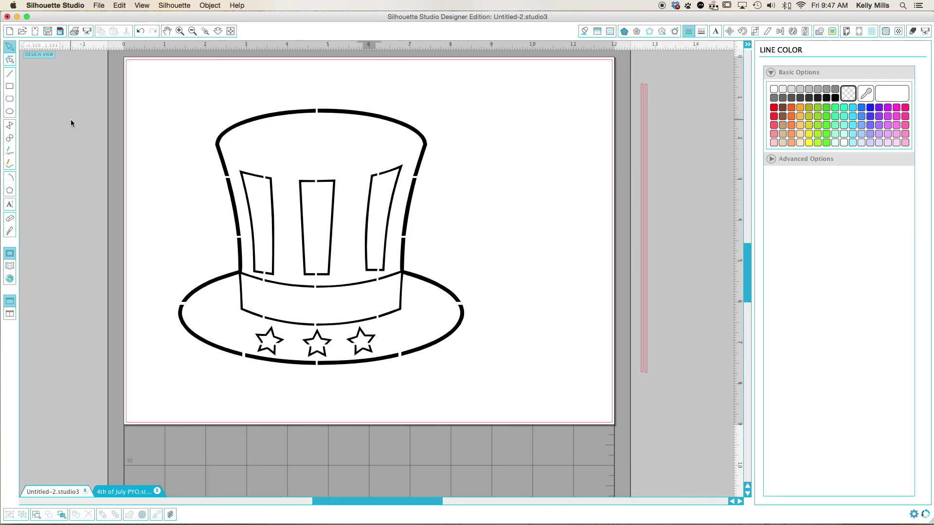
# Step: Scale the hat down proportionally to about 2.9 in wide and 2.6 in high
pyautogui.click(259, 239)
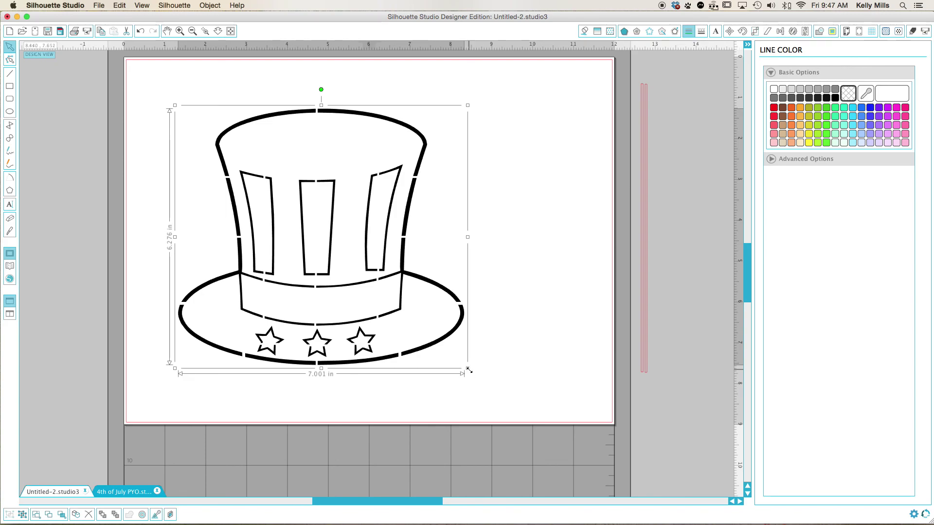
pyautogui.moveTo(468, 369); pyautogui.dragTo(383, 291)
pyautogui.click(463, 276)
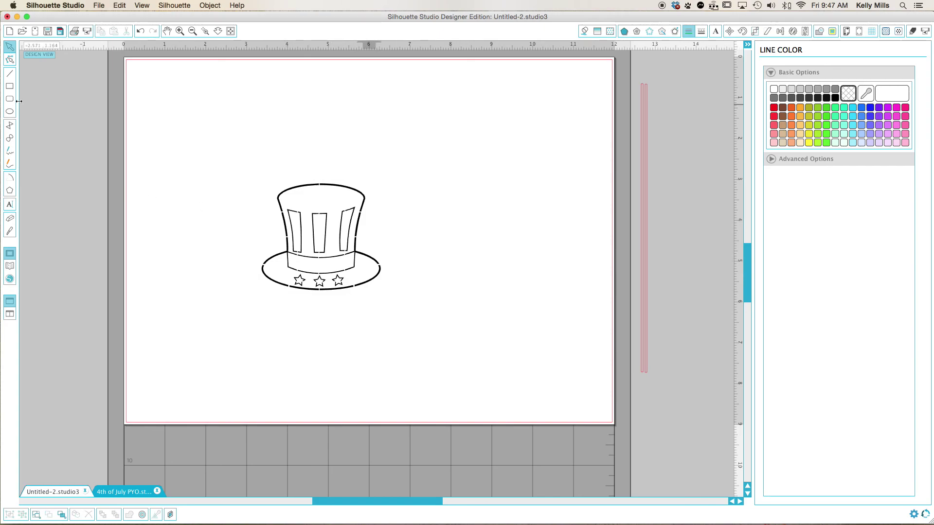
# Step: Draw a rectangle about 5.7 in wide and 5.1 in high around the hat
pyautogui.click(13, 86)
pyautogui.moveTo(213, 155); pyautogui.dragTo(202, 252)
pyautogui.press('Escape')
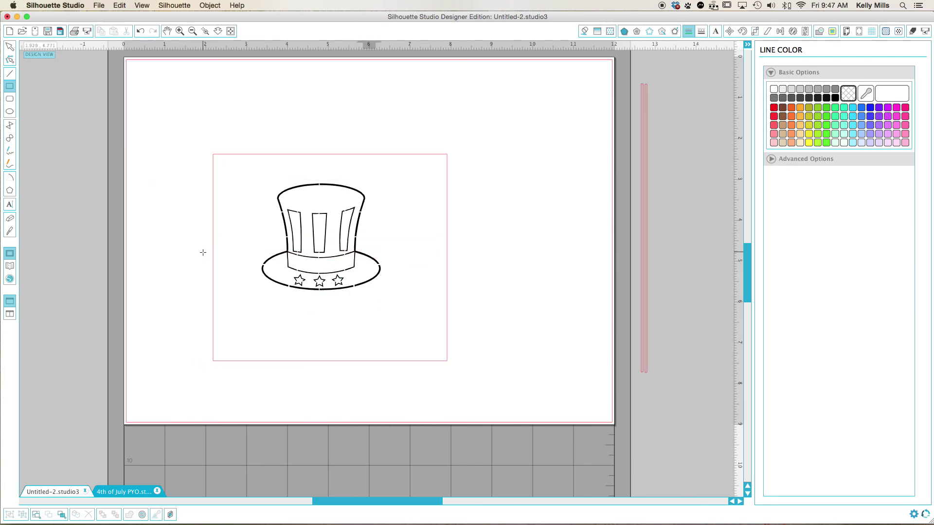
pyautogui.click(10, 47)
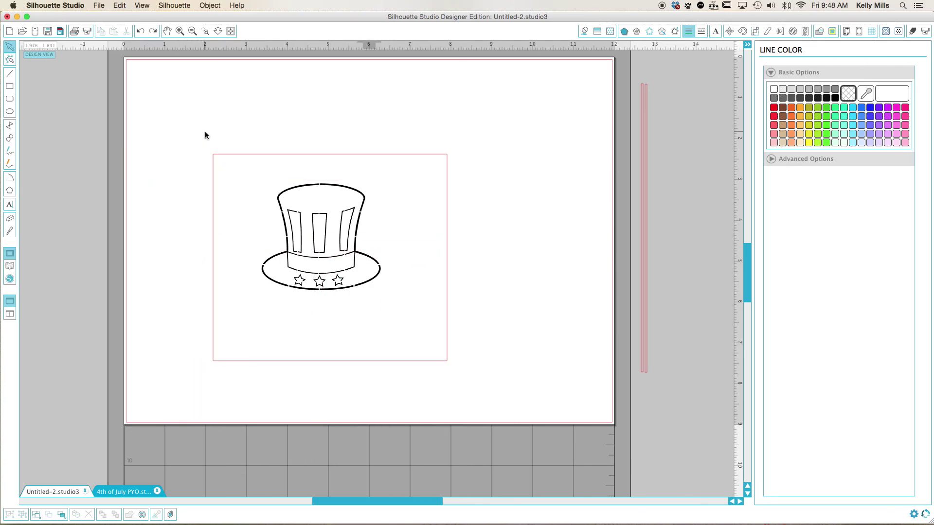
pyautogui.click(214, 157)
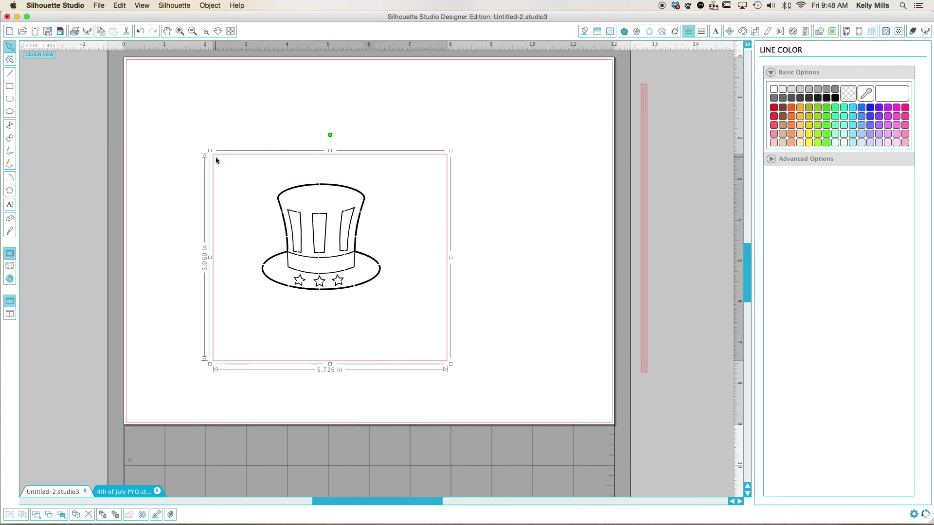
# Step: Unlock the rectangle's aspect ratio and resize it to 5.5 in wide and 5.5 in high
pyautogui.click(755, 30)
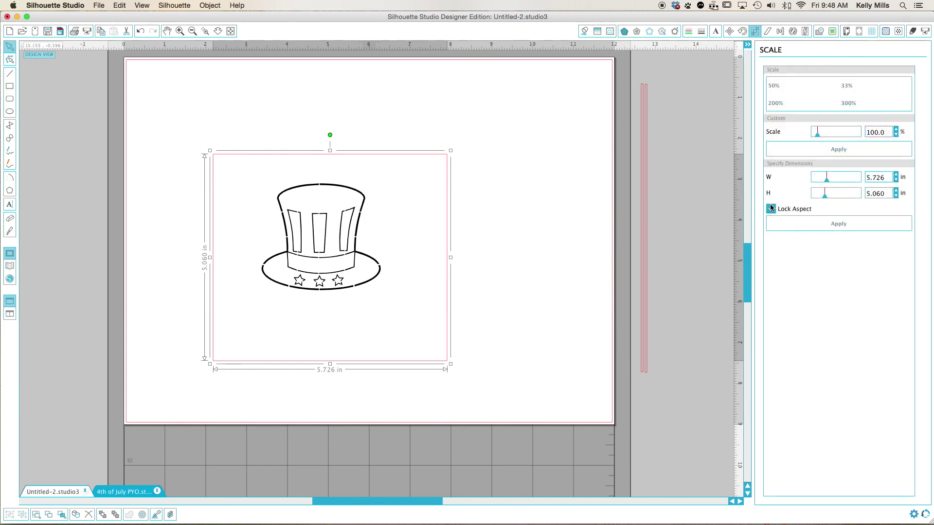
pyautogui.click(771, 210)
pyautogui.doubleClick(889, 177)
pyautogui.write('5.5')
pyautogui.press('Tab')
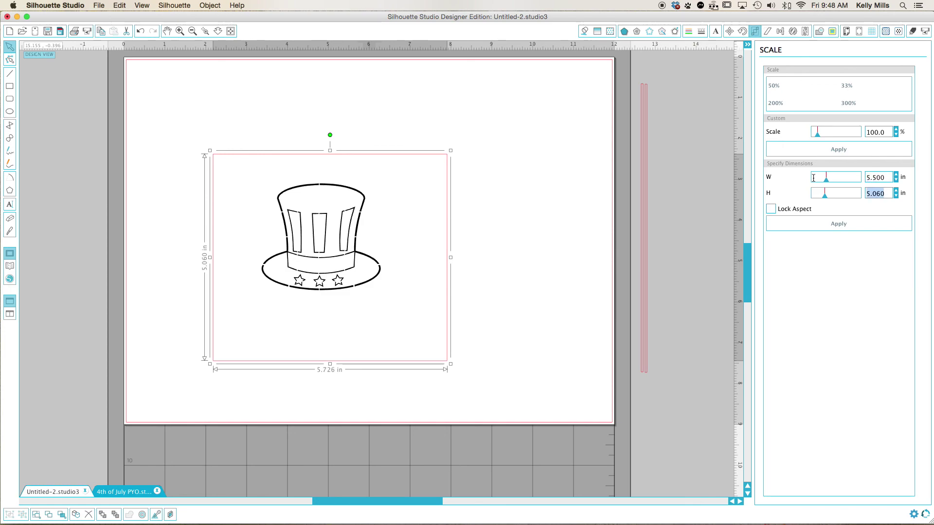
pyautogui.write('5.5')
pyautogui.click(839, 227)
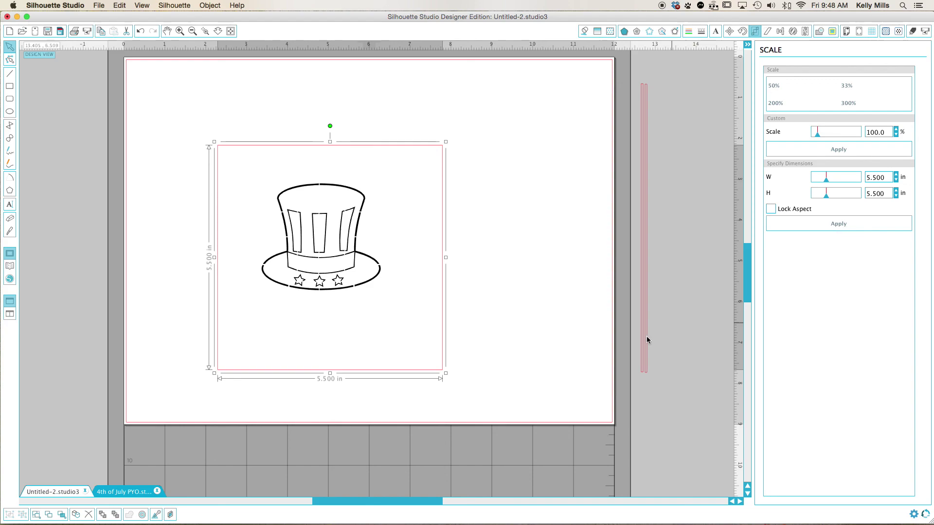
pyautogui.click(559, 369)
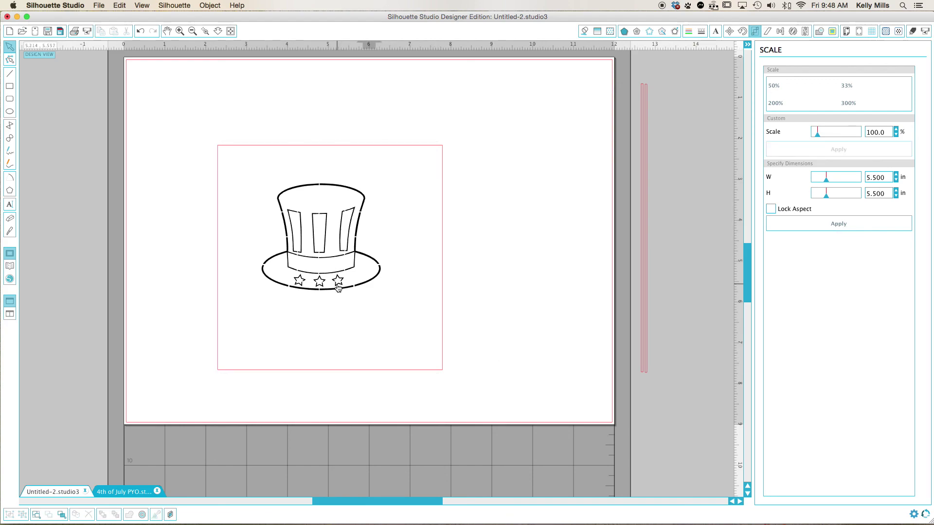
# Step: Move the hat into the left half of the square, roughly centered vertically
pyautogui.moveTo(338, 288); pyautogui.dragTo(311, 289)
pyautogui.click(214, 163)
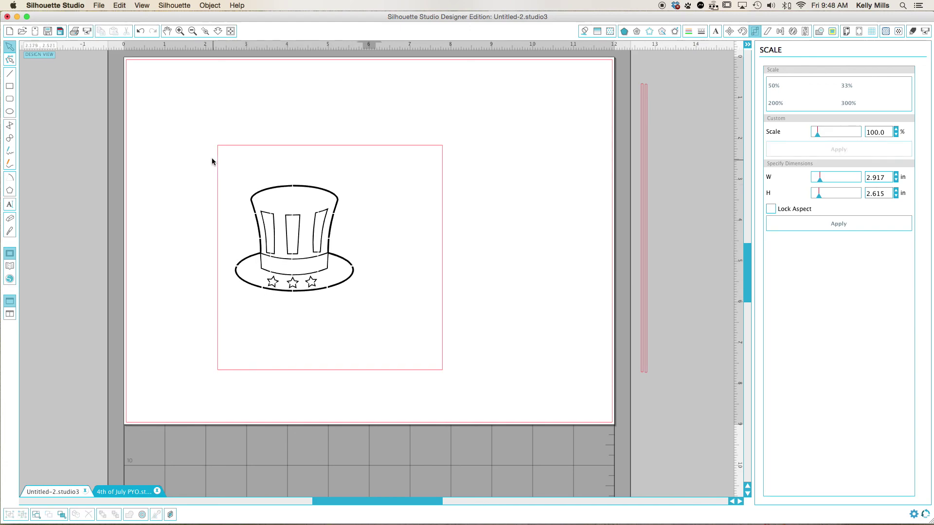
pyautogui.press('super+a')
pyautogui.moveTo(329, 292)
pyautogui.mouseDown()
pyautogui.moveTo(329, 313)
pyautogui.moveTo(333, 303)
pyautogui.mouseUp()
pyautogui.click(333, 302)
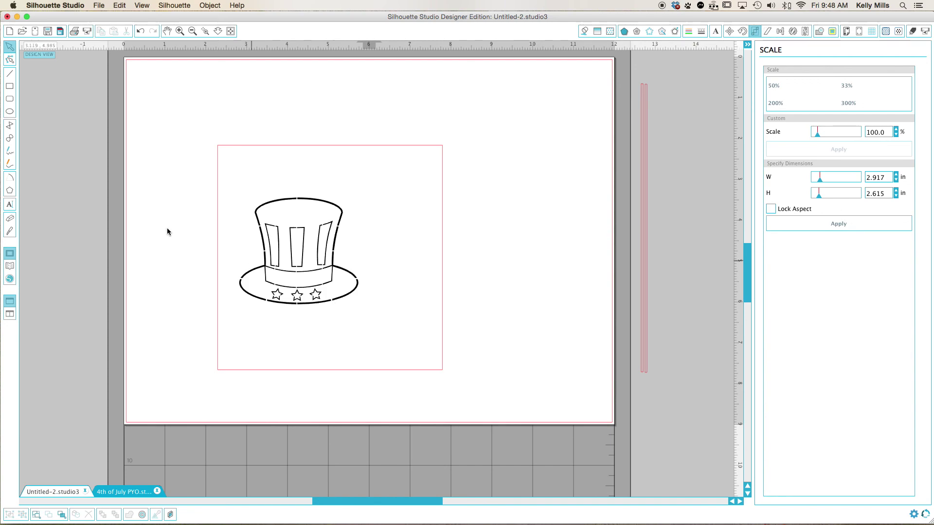
# Step: Add the patriotic hats design from the library and place it to the right of the square
pyautogui.click(9, 267)
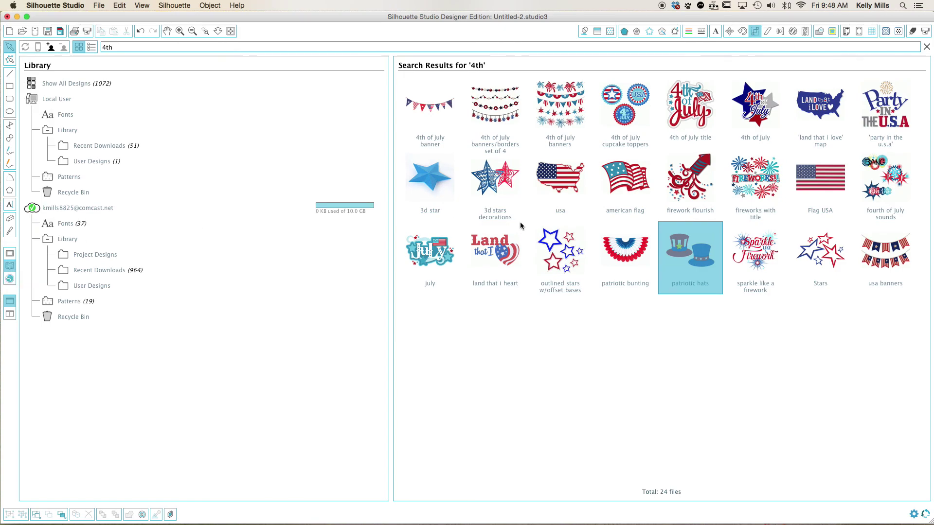
pyautogui.doubleClick(702, 258)
pyautogui.click(702, 258)
pyautogui.moveTo(422, 299); pyautogui.dragTo(618, 226)
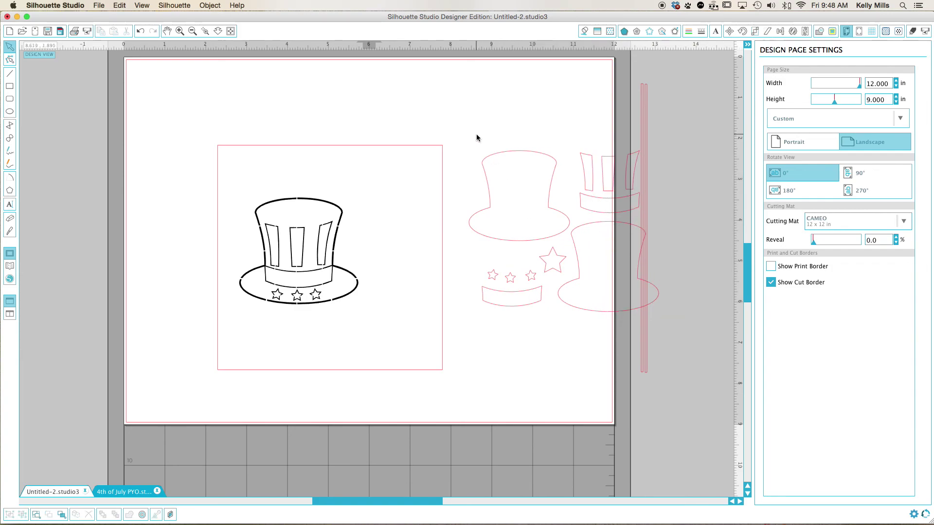
pyautogui.moveTo(477, 137); pyautogui.dragTo(648, 394)
pyautogui.rightClick(623, 311)
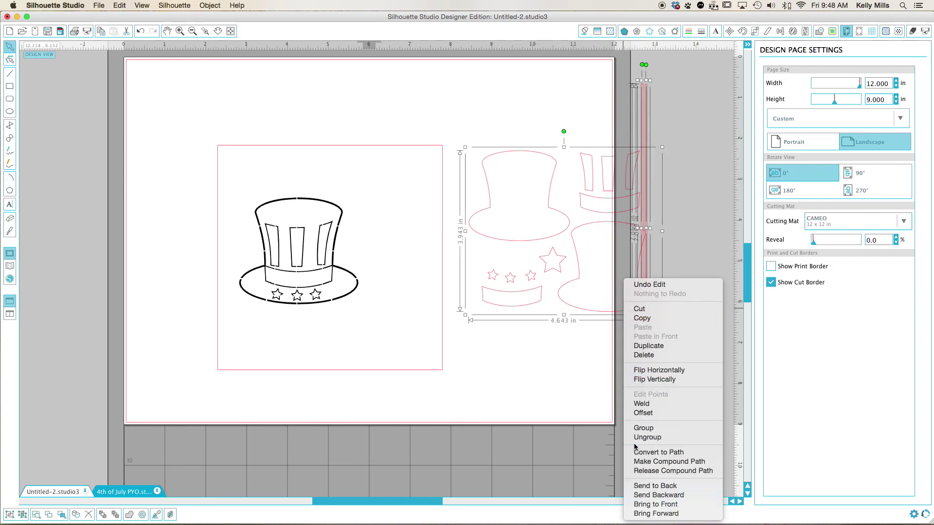
pyautogui.click(641, 429)
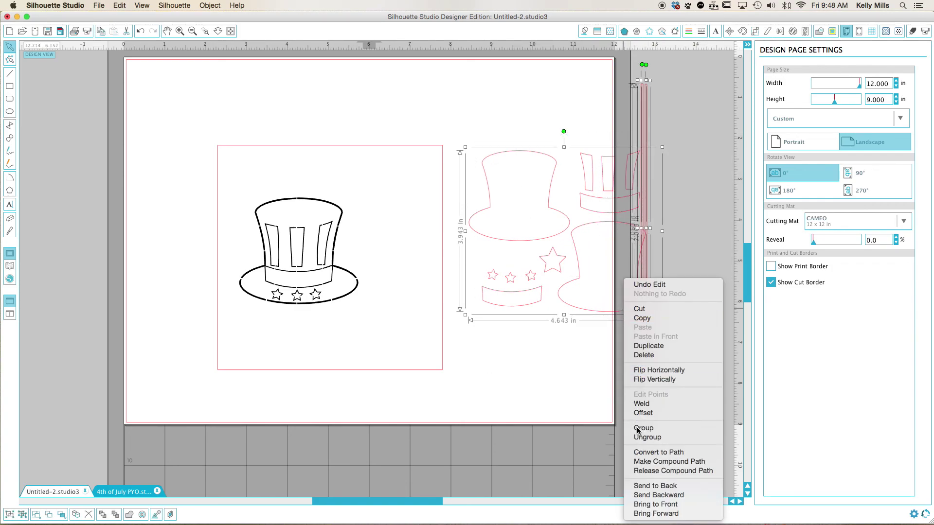
pyautogui.click(572, 405)
pyautogui.moveTo(556, 268); pyautogui.dragTo(612, 284)
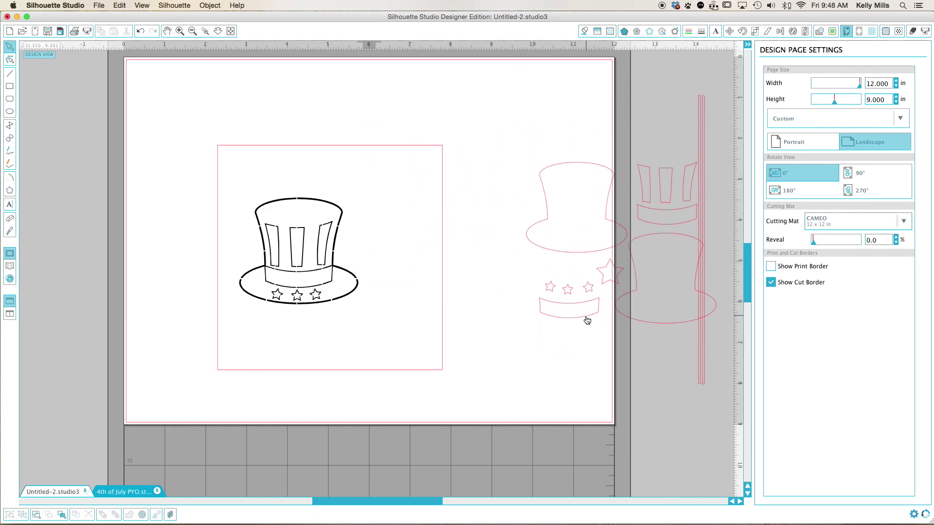
pyautogui.moveTo(585, 319); pyautogui.dragTo(567, 317)
# Step: Ungroup the patriotic hats design down to its individual pieces, shifting the hat parts away from the two long strips
pyautogui.click(530, 168)
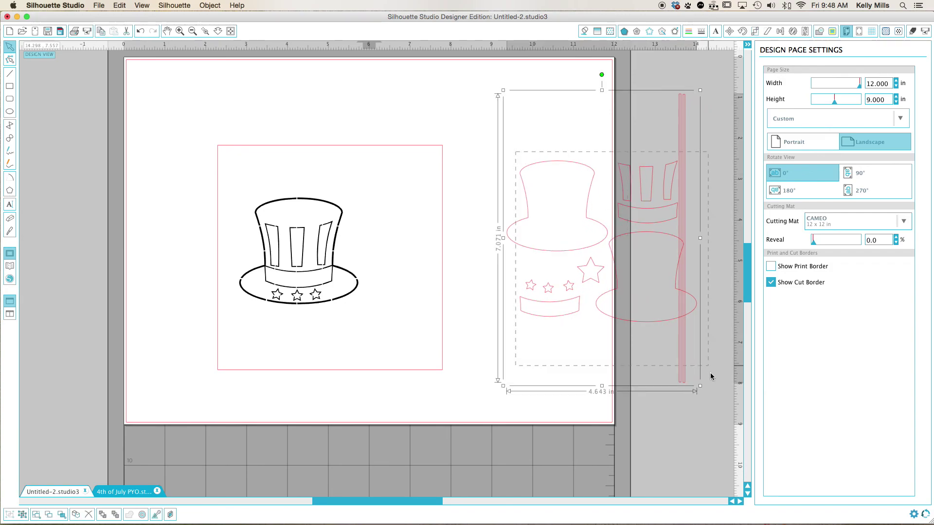
pyautogui.rightClick(587, 268)
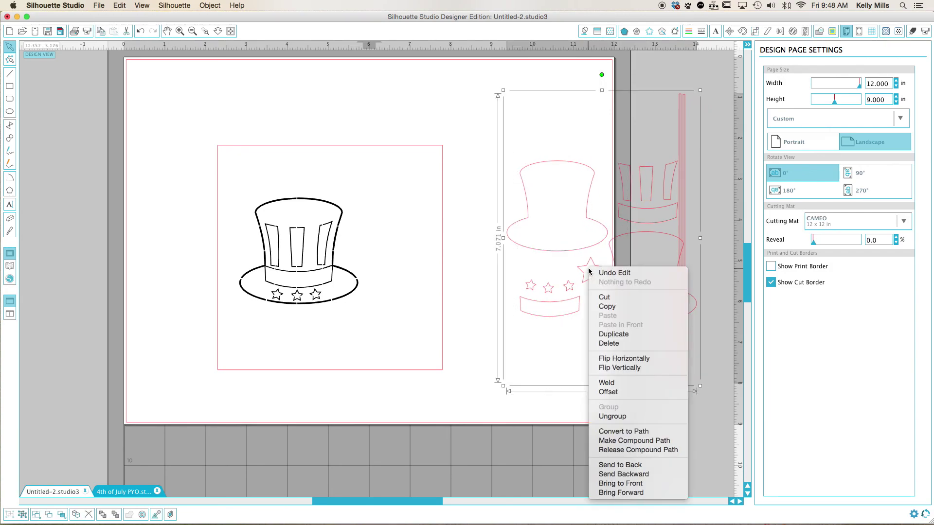
pyautogui.click(608, 417)
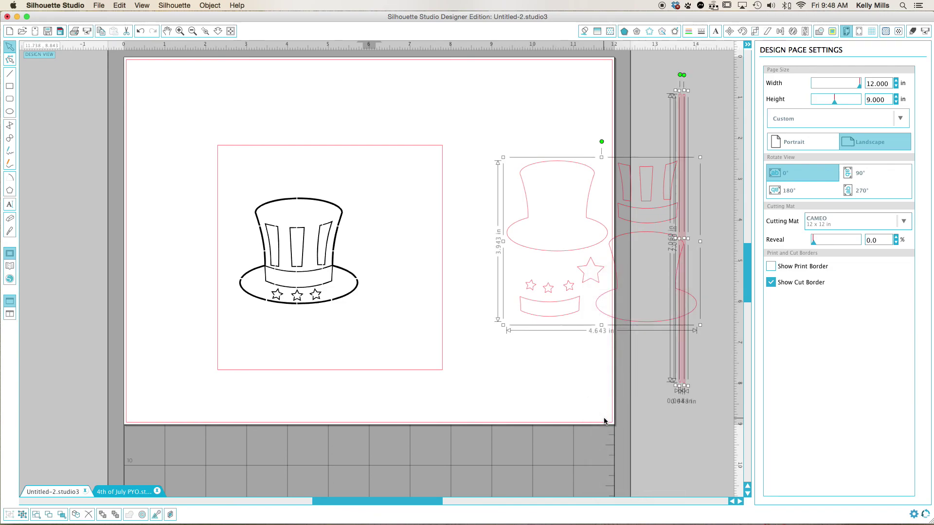
pyautogui.click(587, 330)
pyautogui.moveTo(548, 321); pyautogui.dragTo(499, 320)
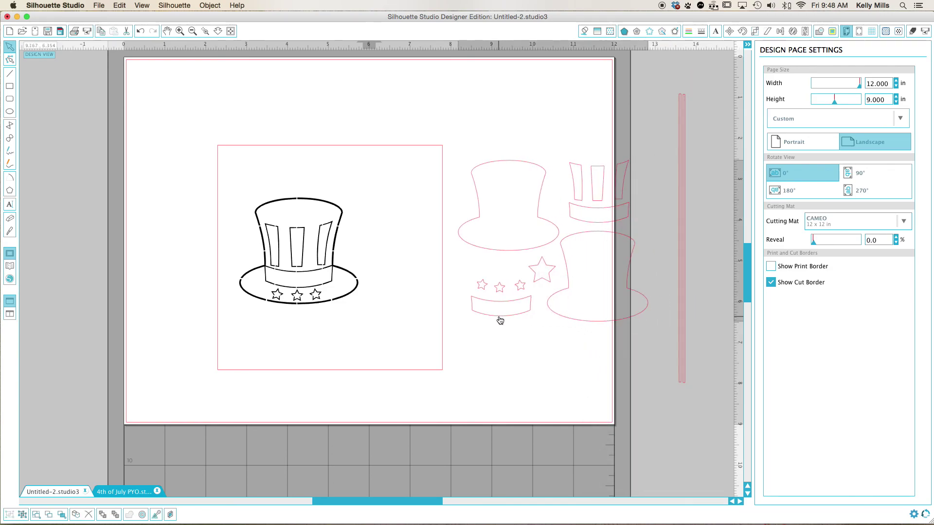
pyautogui.rightClick(505, 163)
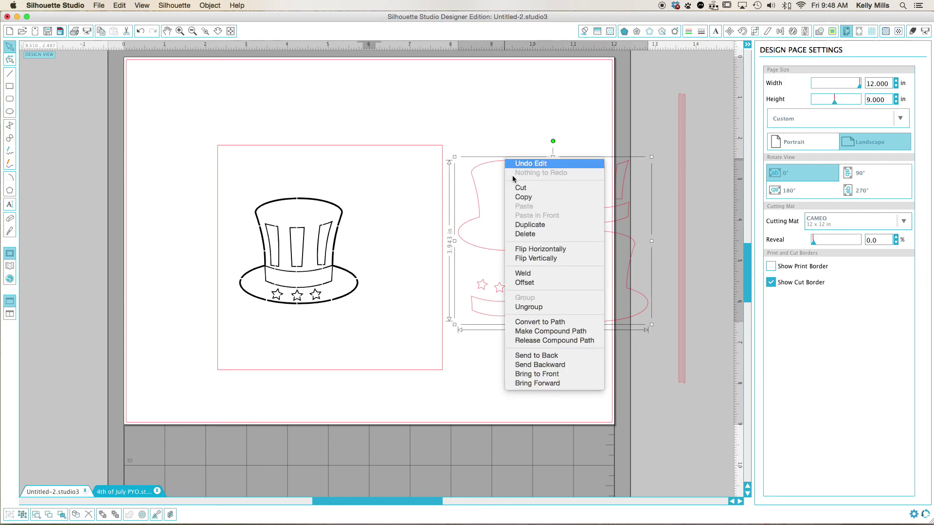
pyautogui.click(530, 306)
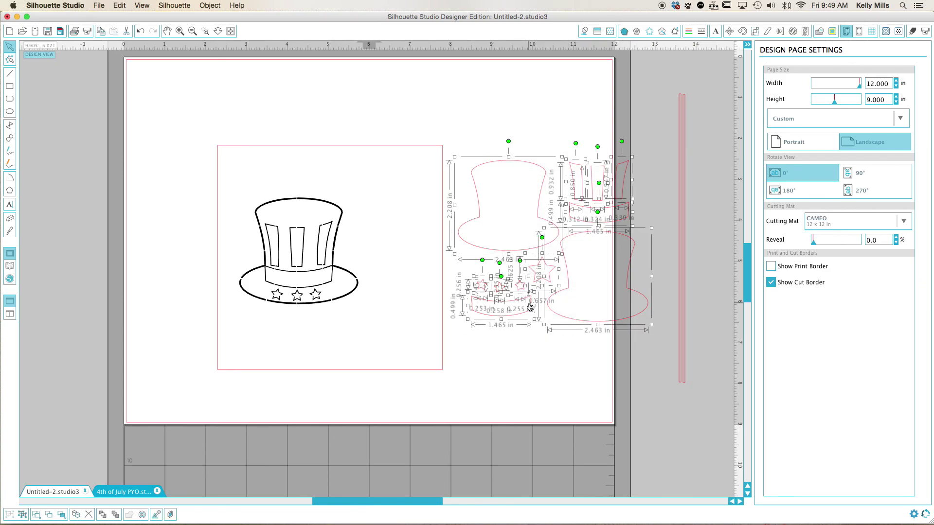
# Step: Move the large star into the square beside the hat and delete all the other pieces of the patriotic hats design
pyautogui.click(548, 365)
pyautogui.click(545, 282)
pyautogui.moveTo(546, 283); pyautogui.dragTo(394, 224)
pyautogui.moveTo(472, 106); pyautogui.dragTo(706, 379)
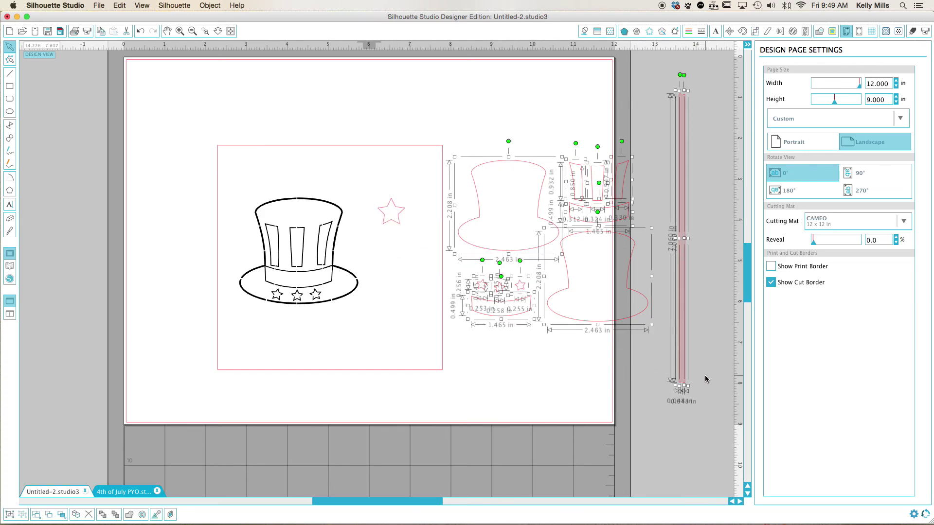
pyautogui.press('Delete')
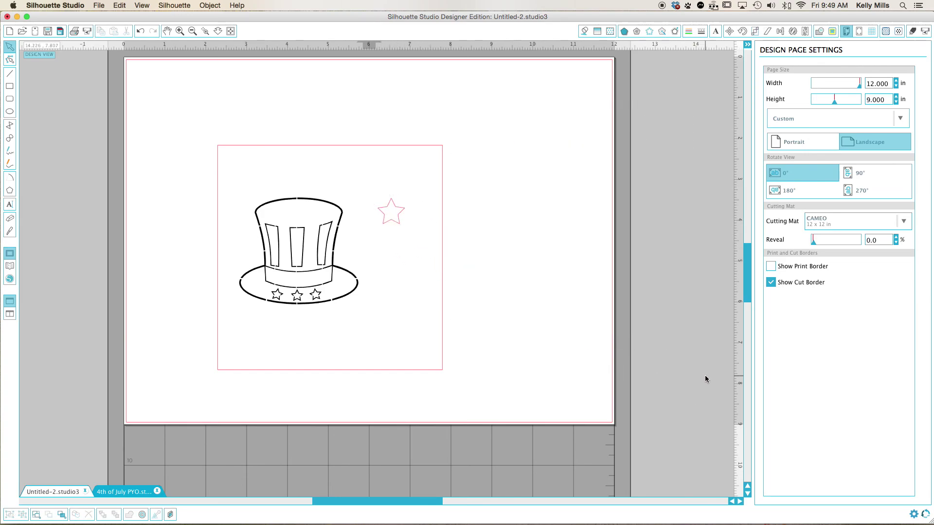
# Step: Duplicate the star downward into a column of four, spaced evenly vertically and aligned on their horizontal centers
pyautogui.click(400, 224)
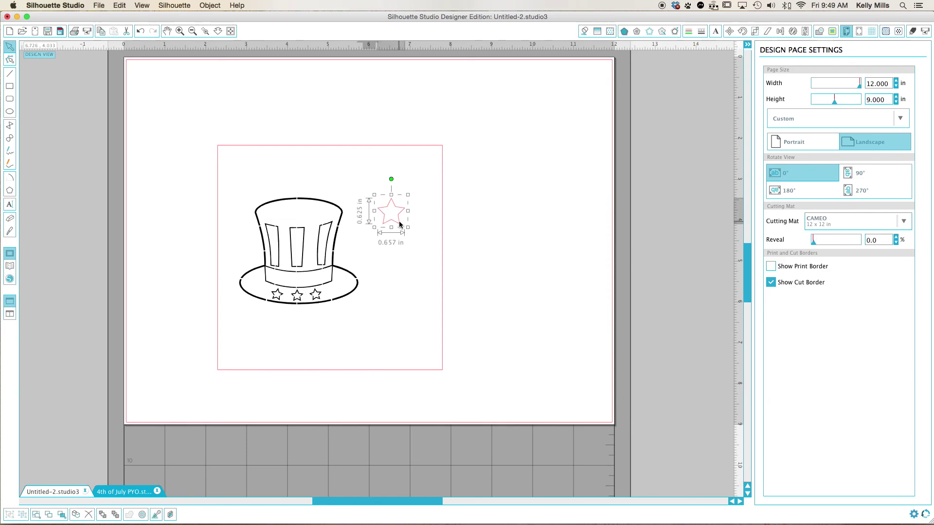
pyautogui.moveTo(400, 224); pyautogui.dragTo(402, 309)
pyautogui.moveTo(361, 185); pyautogui.dragTo(416, 318)
pyautogui.click(781, 31)
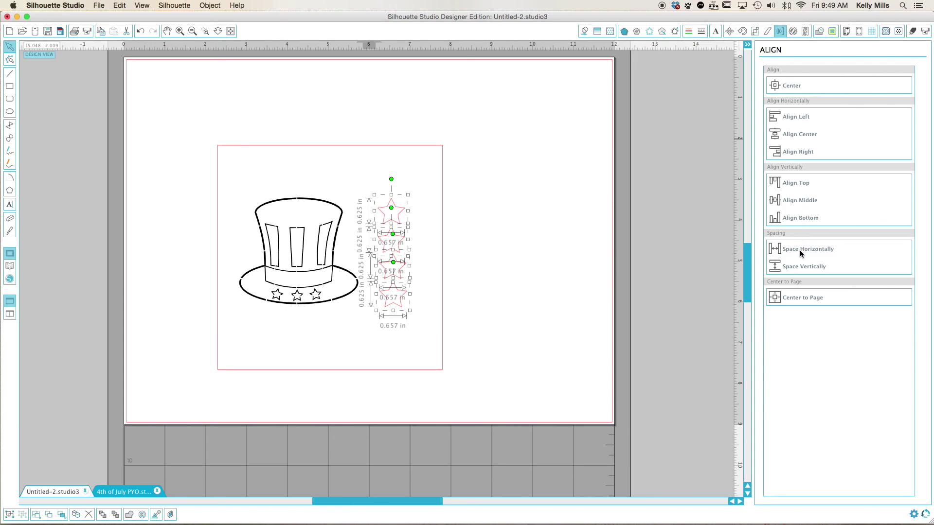
pyautogui.click(799, 269)
pyautogui.click(799, 132)
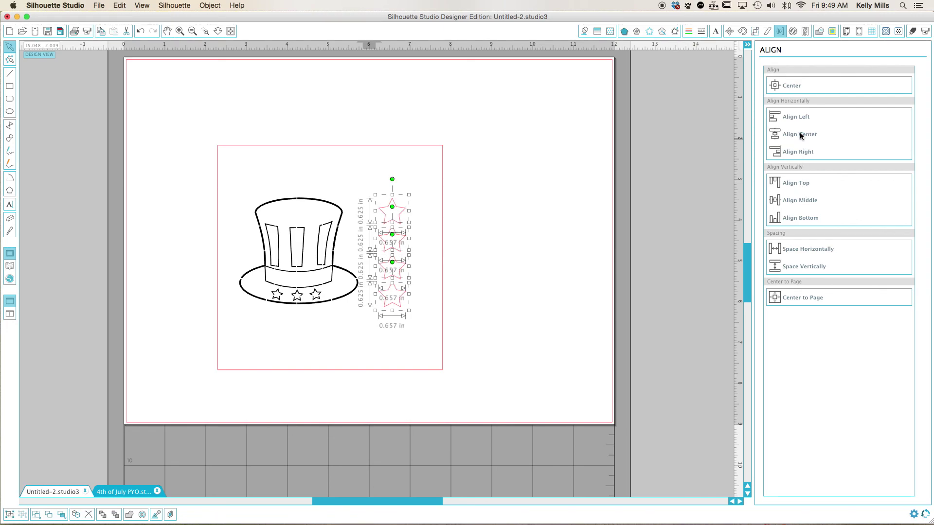
# Step: Group the four stars and move the column closer to the hat
pyautogui.rightClick(410, 286)
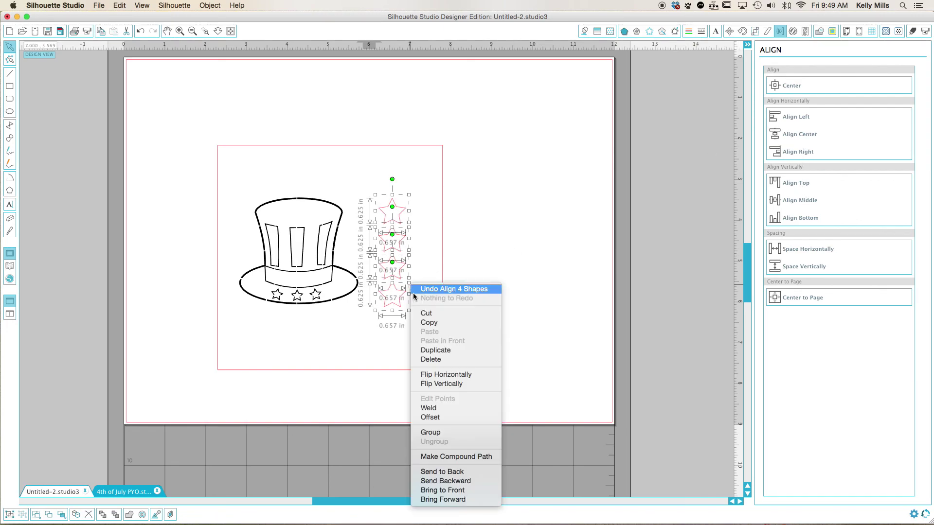
pyautogui.click(438, 433)
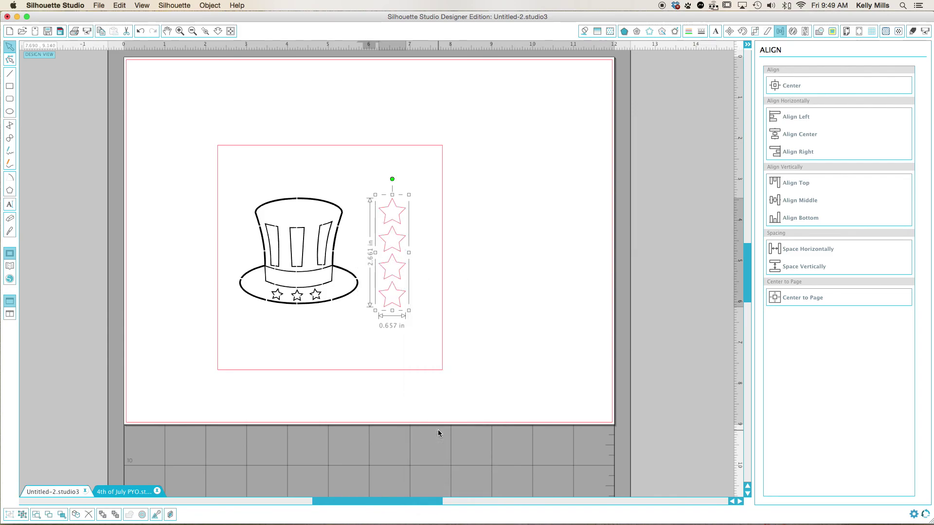
pyautogui.click(512, 330)
pyautogui.moveTo(392, 305); pyautogui.dragTo(380, 303)
pyautogui.click(385, 298)
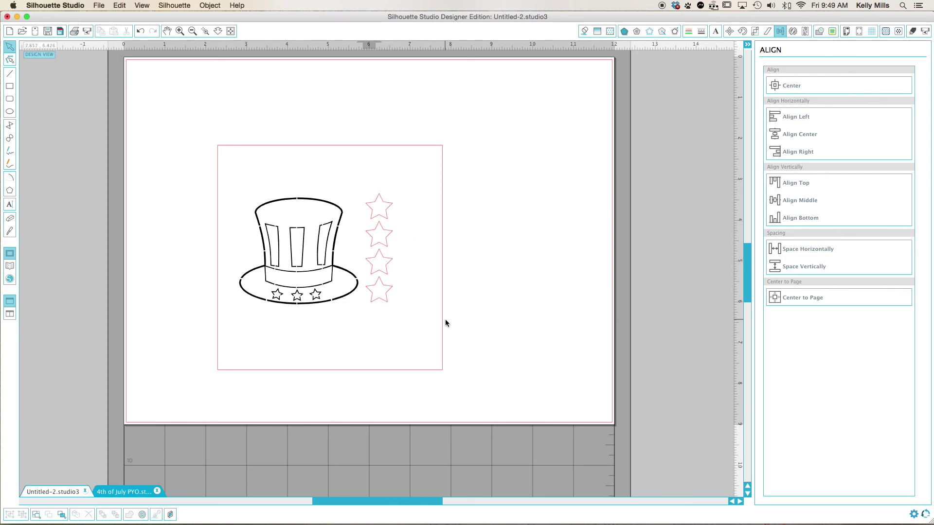
# Step: Tilt the hat clockwise by roughly 20 degrees and reposition it slightly up and to the right within the square
pyautogui.click(329, 288)
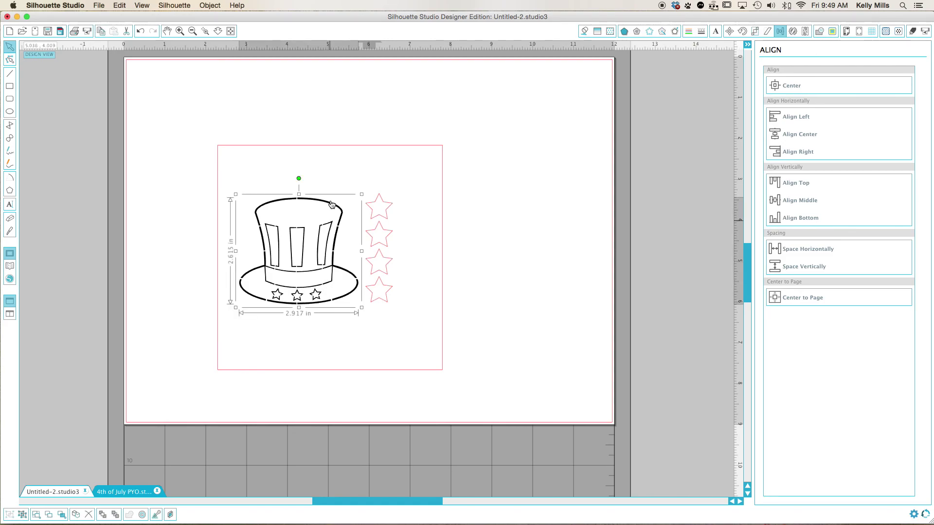
pyautogui.moveTo(300, 178); pyautogui.dragTo(330, 176)
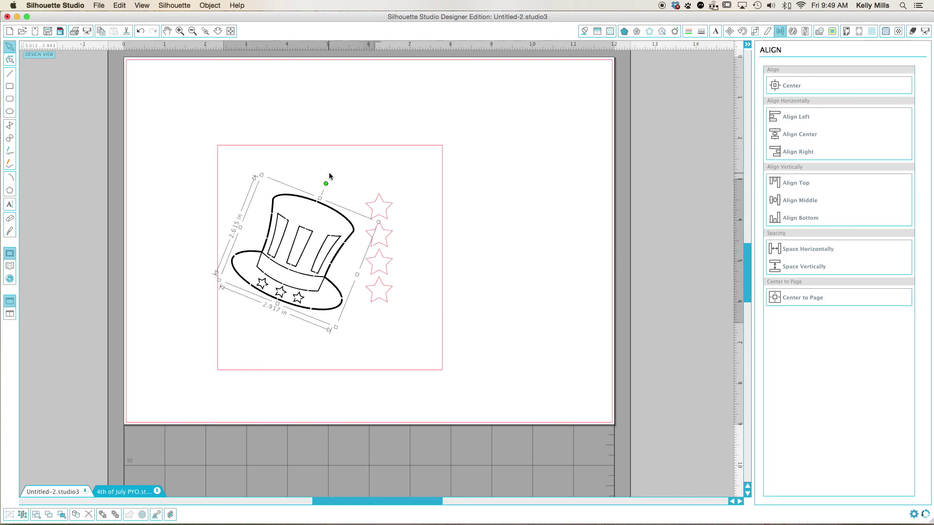
pyautogui.moveTo(330, 208); pyautogui.dragTo(333, 208)
pyautogui.click(504, 215)
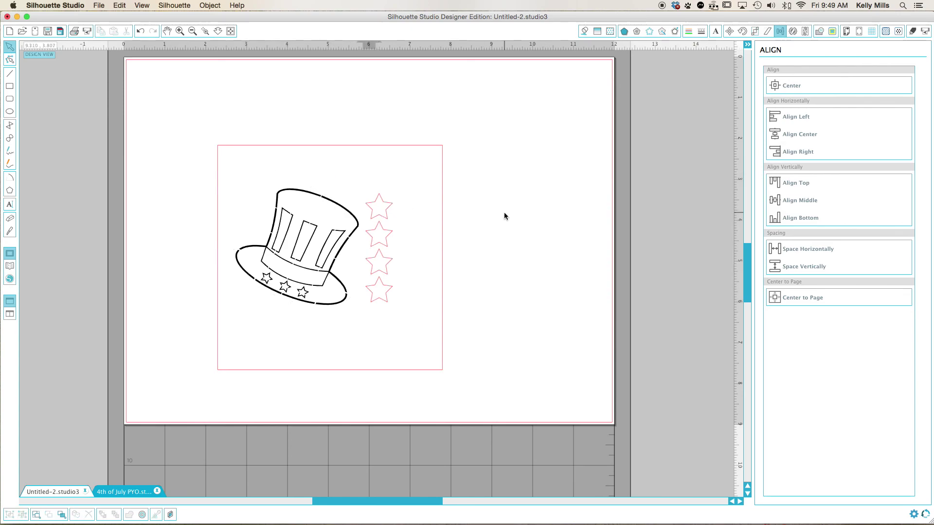
# Step: Adjust the grouped star column's horizontal position so it sits close beside the crown of the tilted hat
pyautogui.moveTo(379, 219); pyautogui.dragTo(376, 221)
pyautogui.click(448, 228)
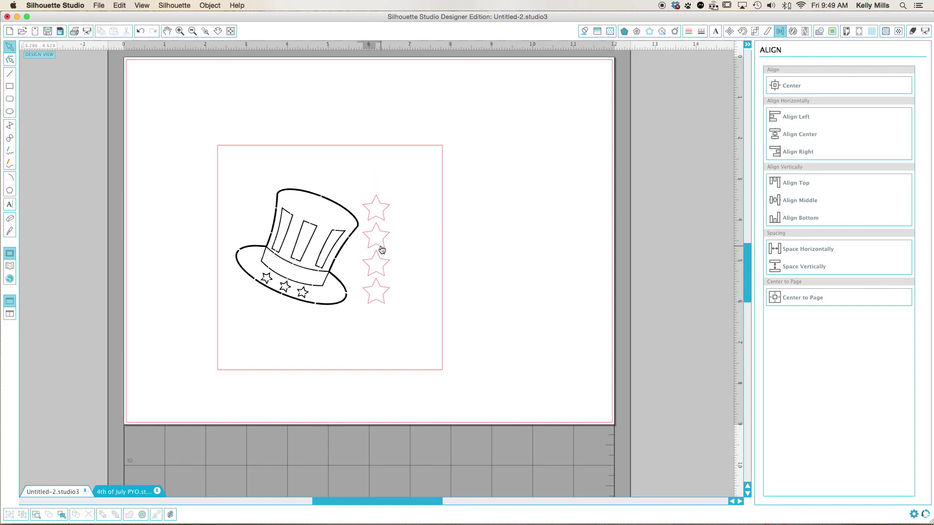
pyautogui.moveTo(381, 250); pyautogui.dragTo(387, 249)
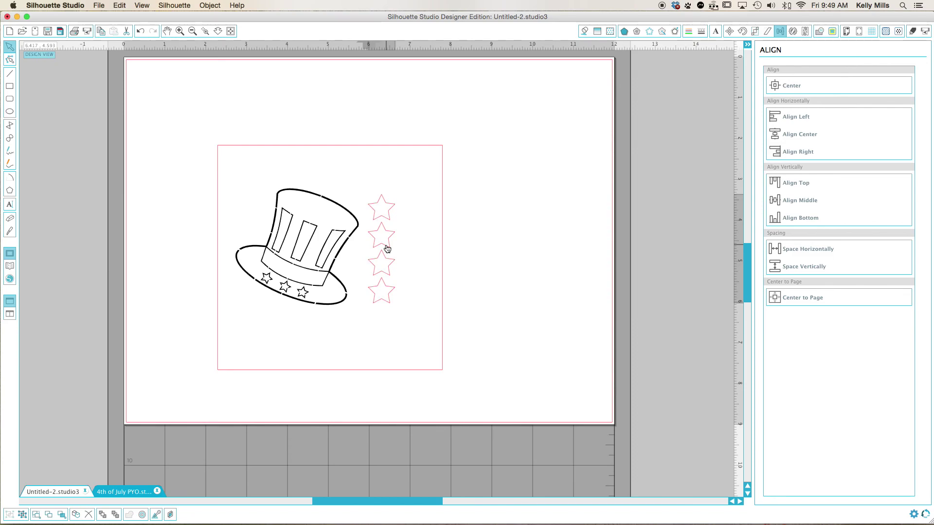
pyautogui.click(387, 249)
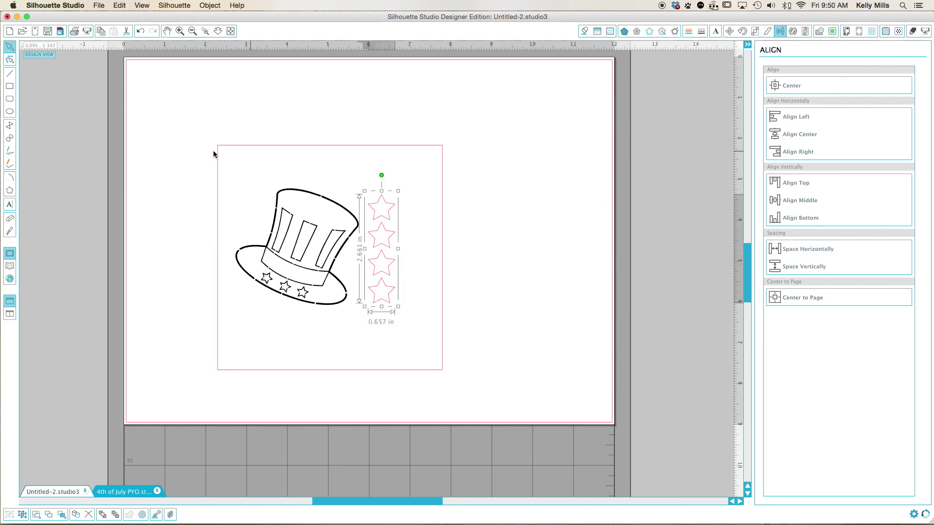
pyautogui.click(365, 325)
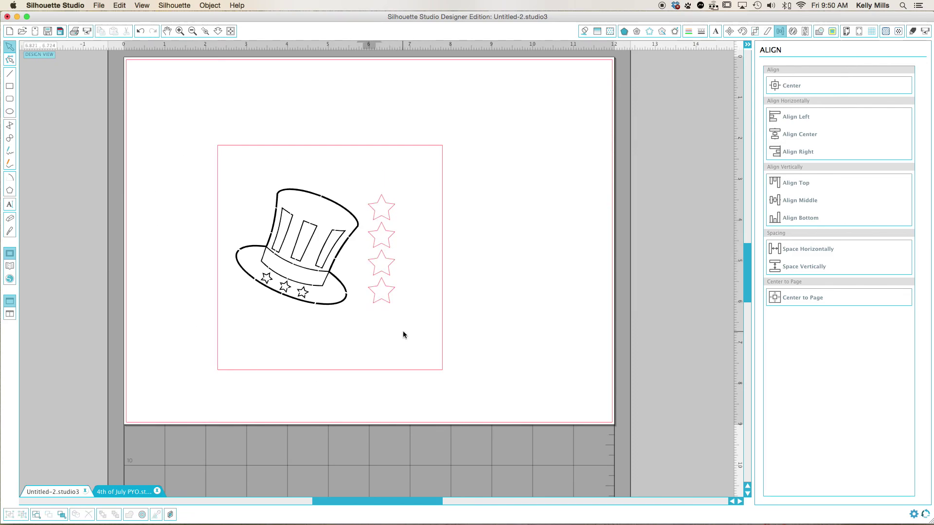
pyautogui.click(389, 305)
pyautogui.moveTo(390, 306); pyautogui.dragTo(407, 305)
pyautogui.click(408, 305)
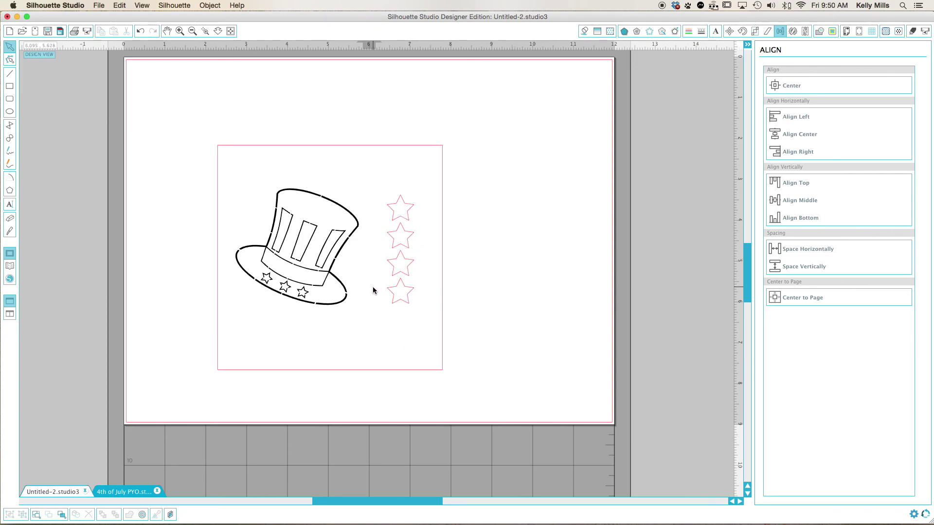
pyautogui.moveTo(388, 293); pyautogui.dragTo(367, 293)
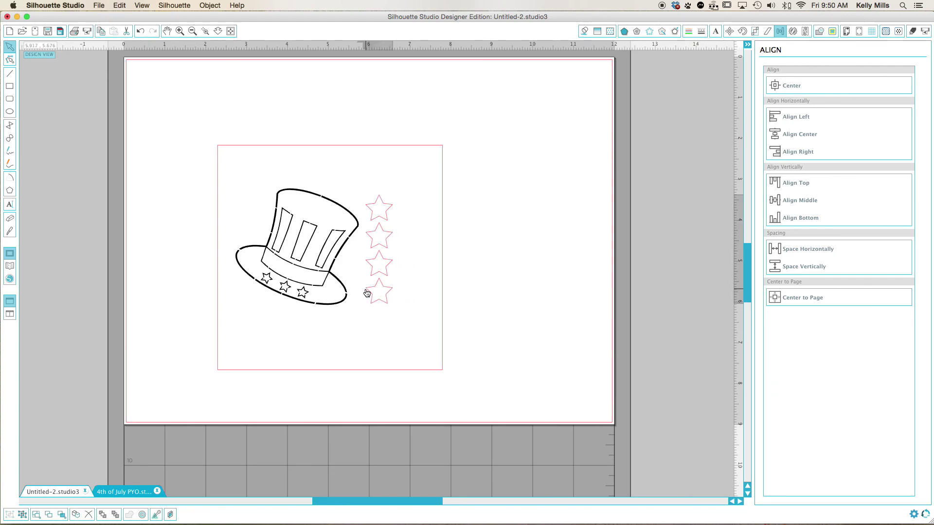
pyautogui.click(183, 31)
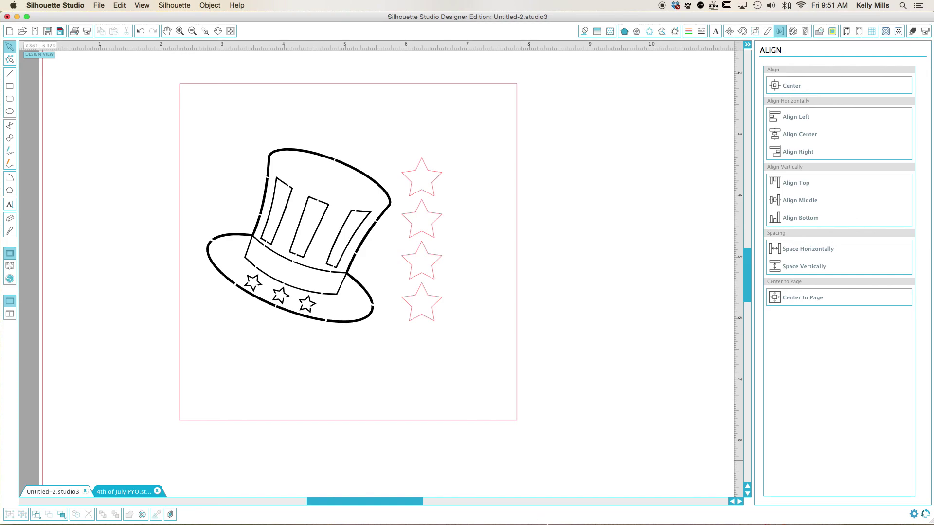
pyautogui.moveTo(618, 510)
pyautogui.click(725, 510)
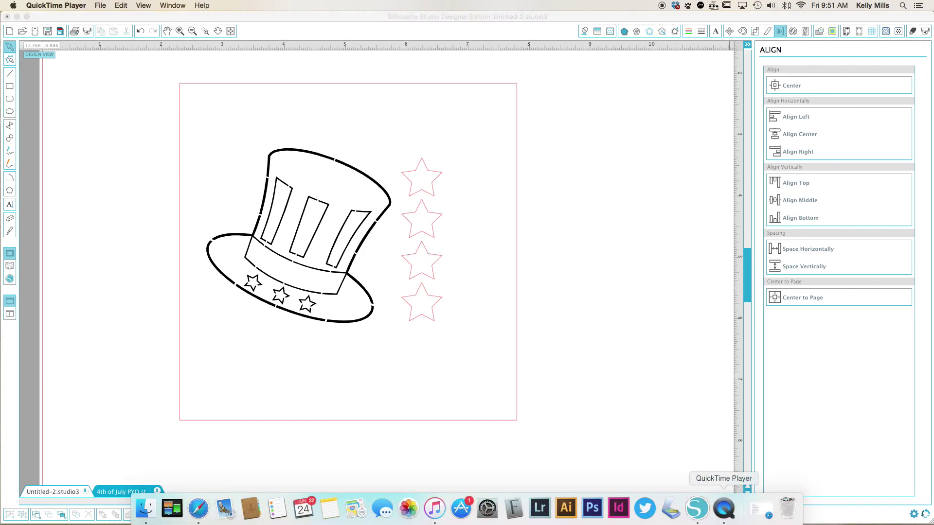
pyautogui.rightClick(725, 510)
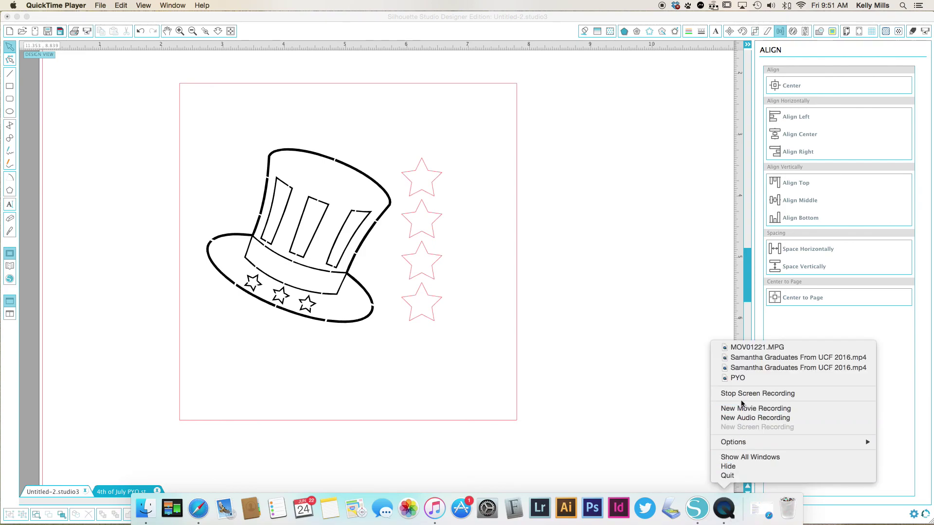